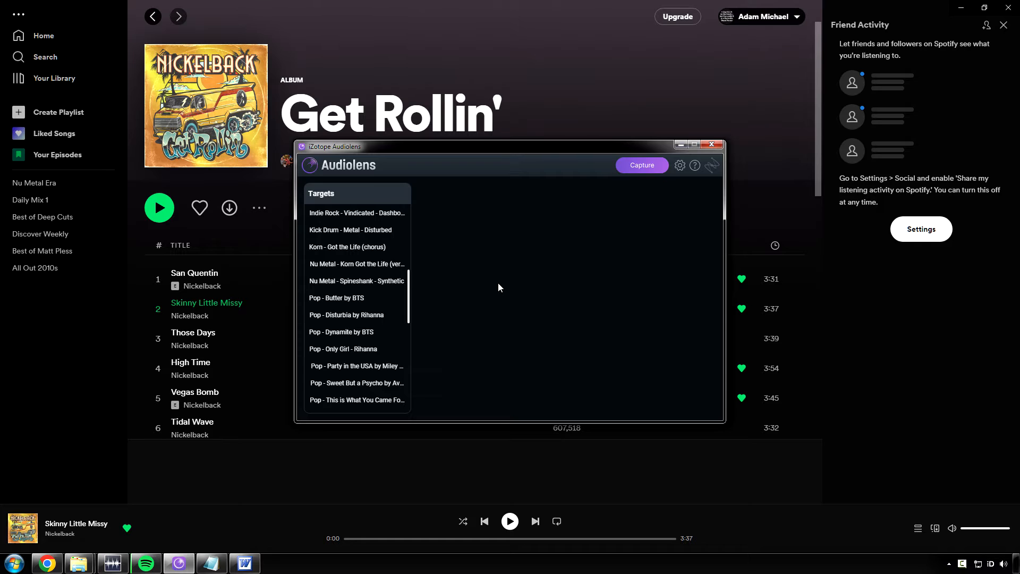
Look through the list of saved reference targets in Audiolens from one end to the other.
scroll(384, 284, "up", 4)
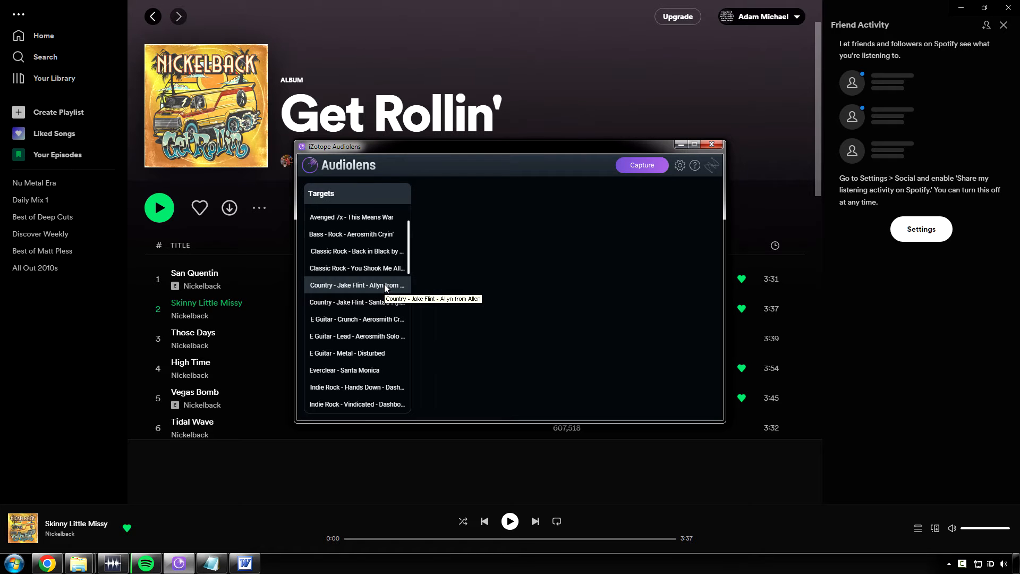
scroll(386, 287, "down", 10)
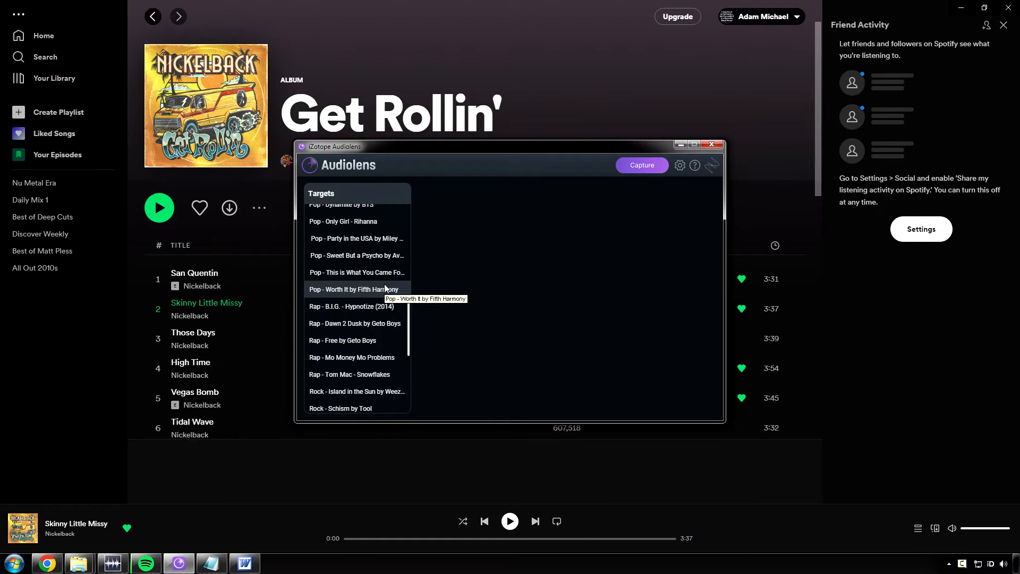
scroll(386, 287, "down", 5)
scroll(386, 287, "up", 15)
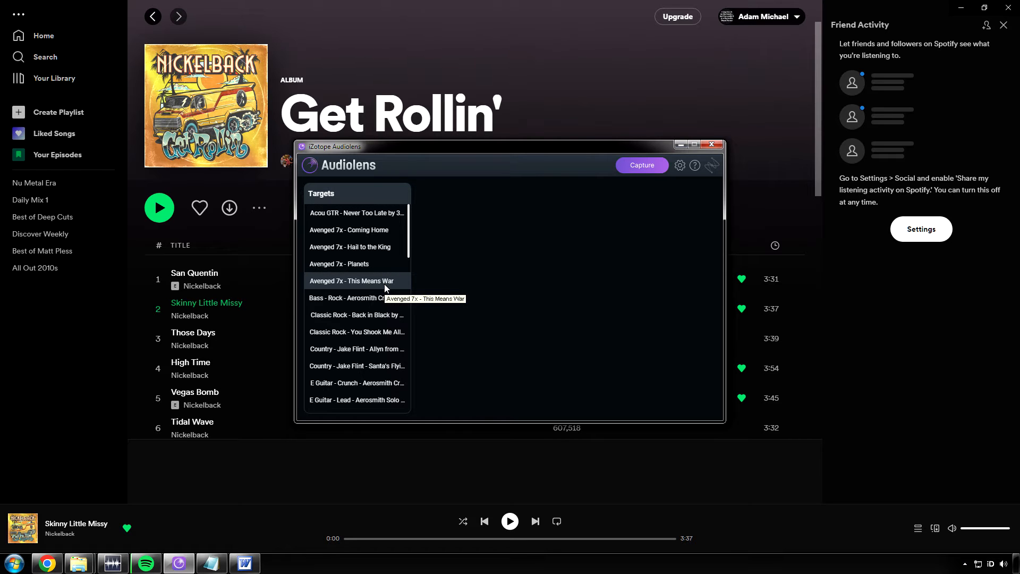
Capture a new Audiolens reference while Skinny Little Missy plays in Spotify, keeping the Audiolens window clear of the track list.
left_click_drag(408, 151, 622, 194)
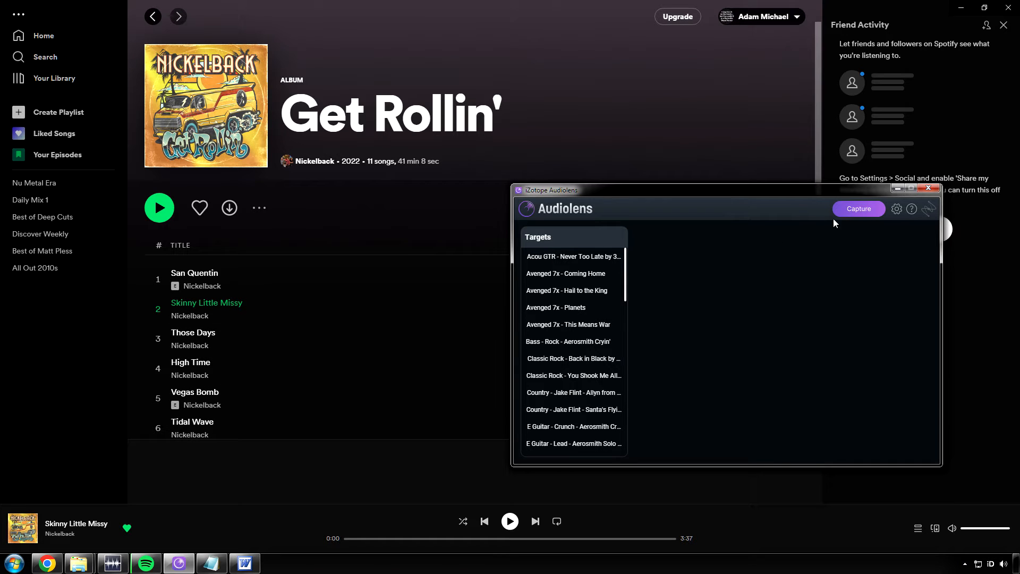
left_click(858, 210)
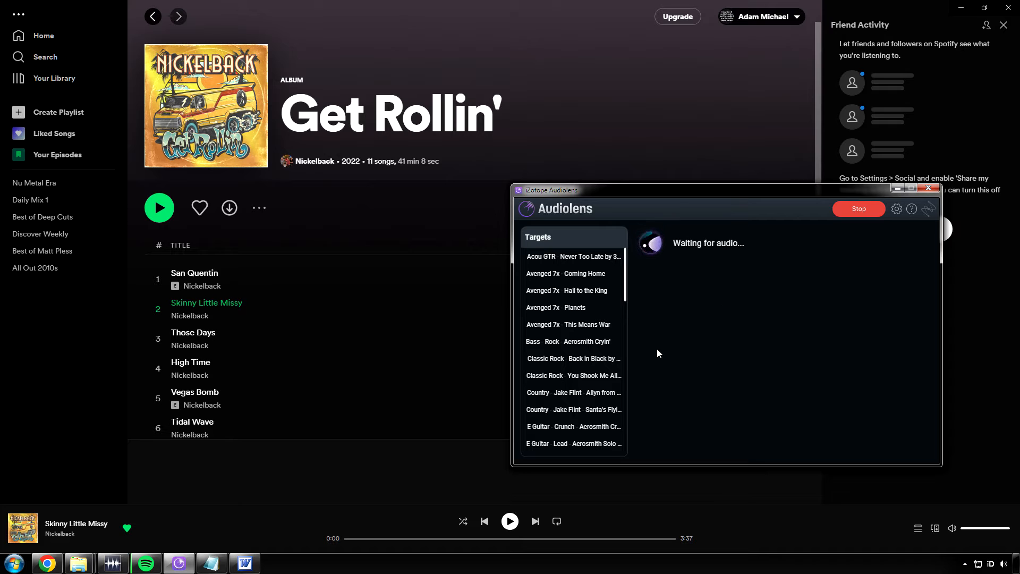
left_click(510, 521)
left_click(179, 564)
left_click_drag(766, 195, 607, 183)
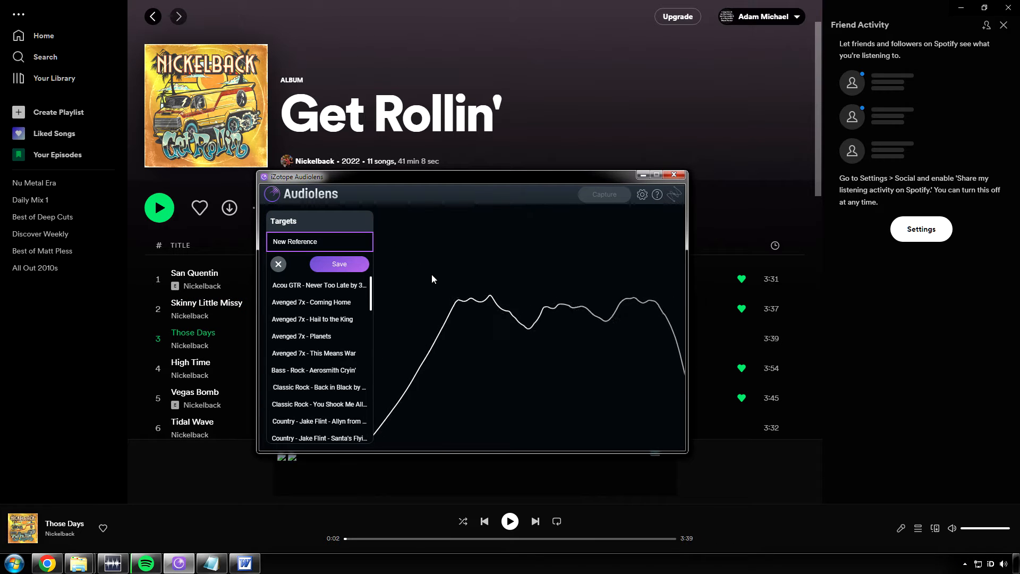
Save the captured reference as "Hard Rock - Skinny Little Missy by Nickelback" and check its full name in the list.
left_click(322, 243)
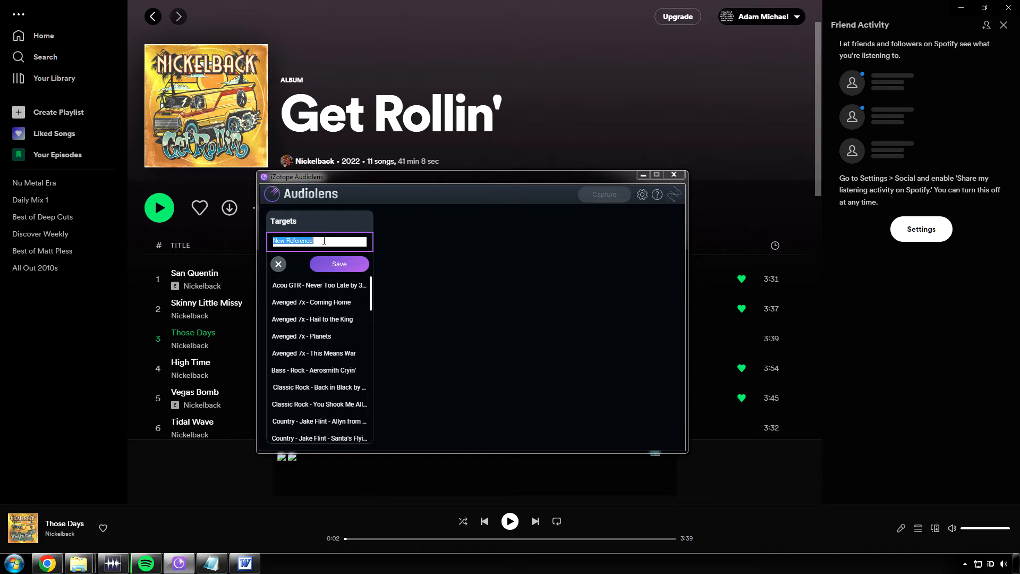
type("Har")
type("d Rock - ")
type("Skinny")
type(" Little Missy by")
type(" Nickelbac")
type("k")
key("Return")
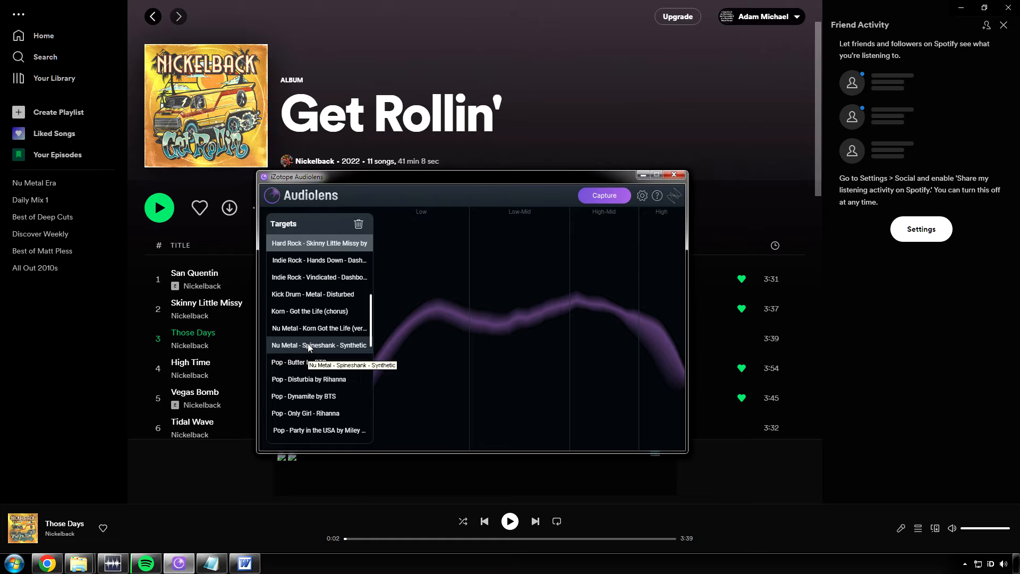
double_click(319, 243)
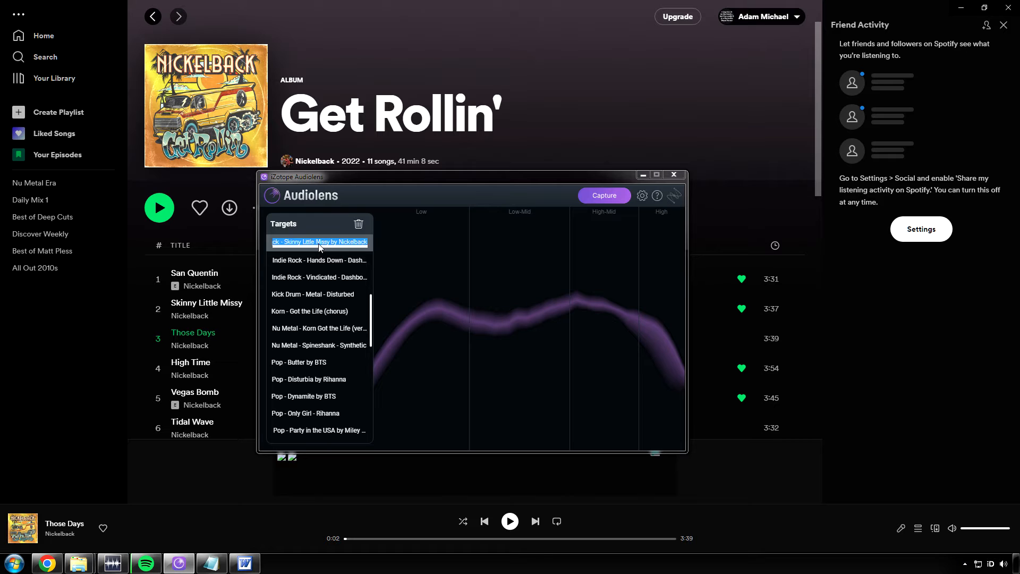
left_click(318, 258)
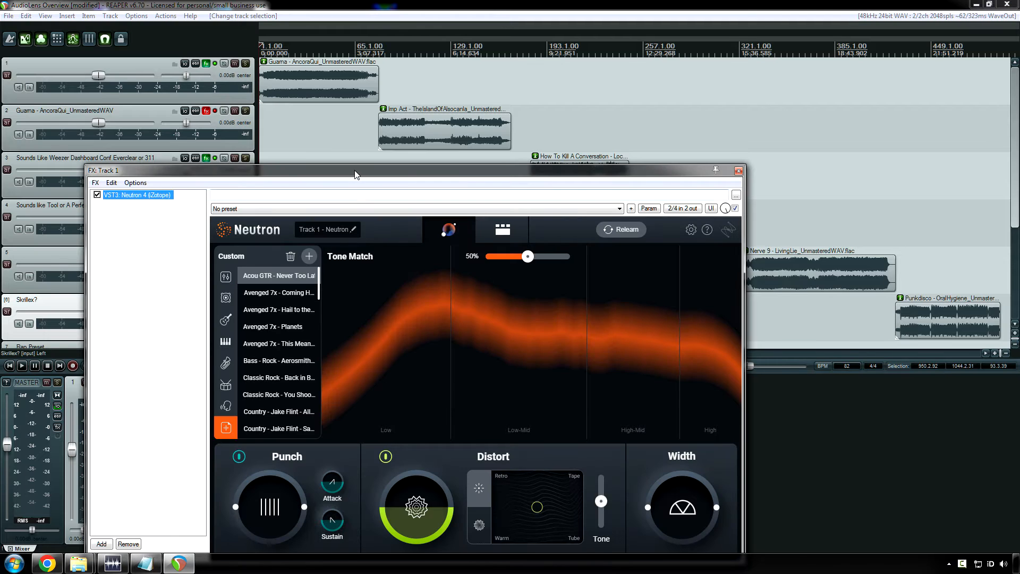
In REAPER, examine the first clip on the timeline at a closer zoom and close track 1's effects window.
mouse_move(355, 175)
left_mouse_down()
mouse_move(308, 146)
mouse_move(383, 204)
mouse_move(351, 187)
left_mouse_up()
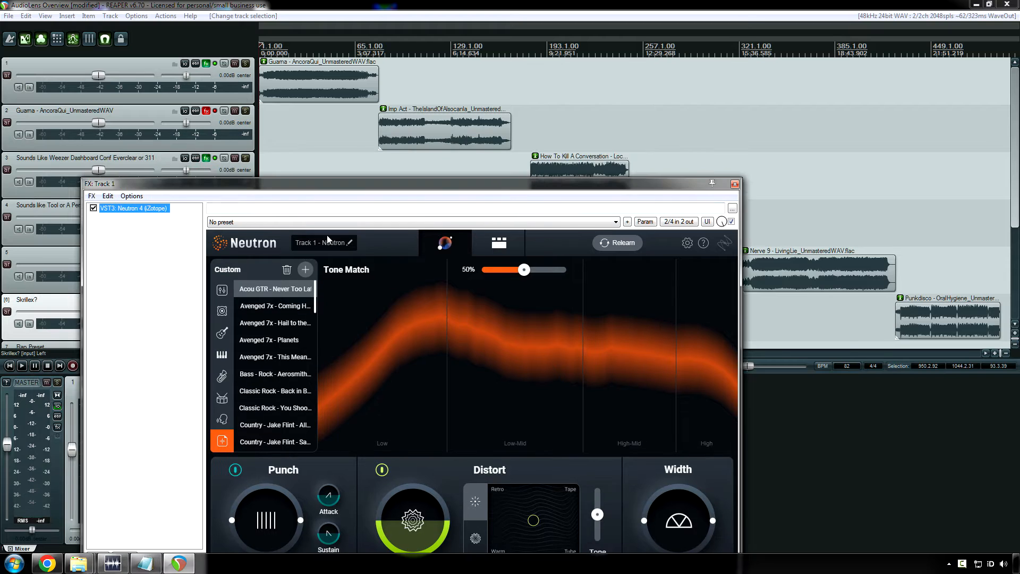
left_click(315, 138)
scroll(315, 138, "up", 5)
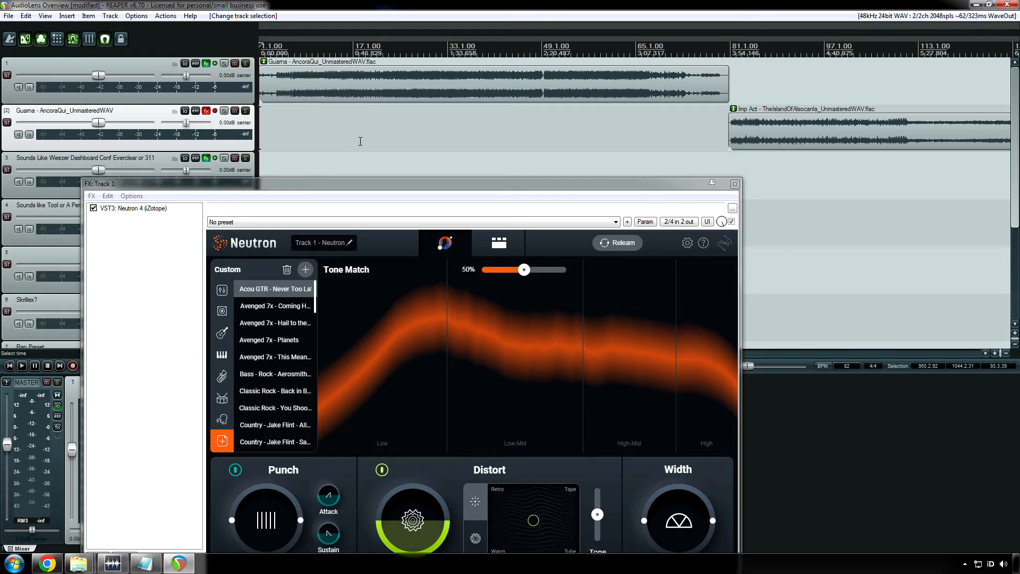
left_click(360, 141)
left_click(335, 133)
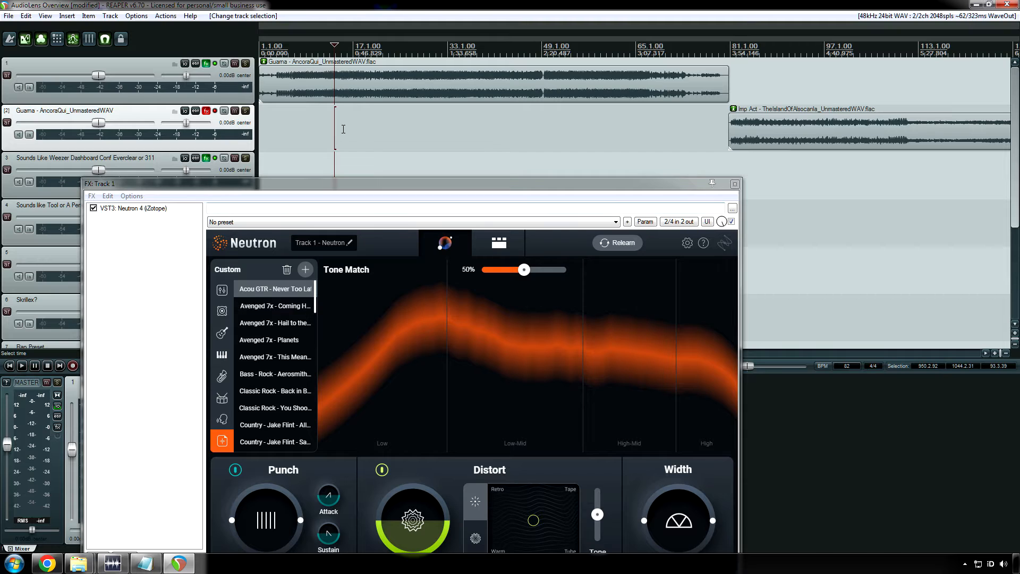
left_click(344, 136)
left_click_drag(392, 144, 449, 145)
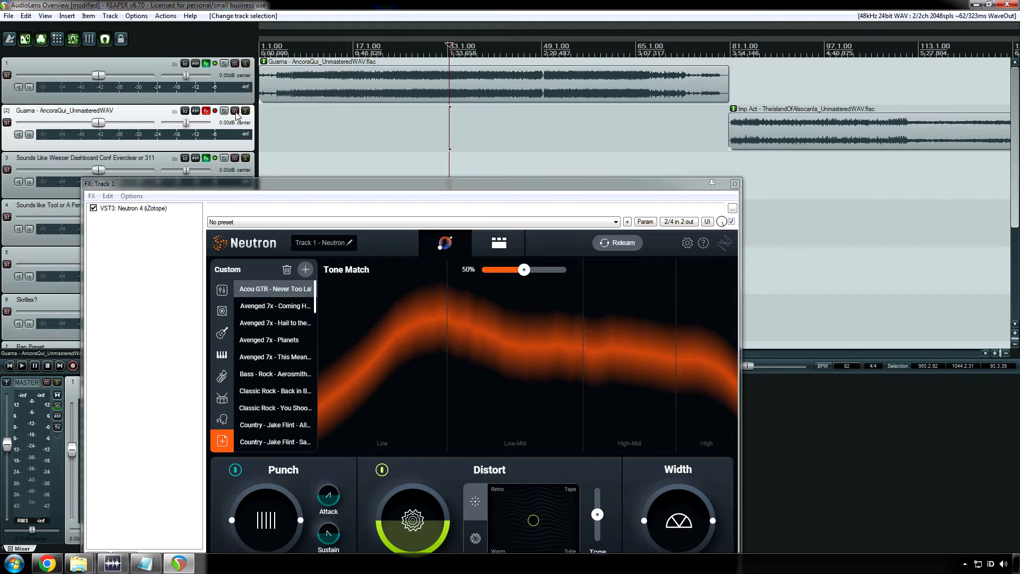
left_click(740, 178)
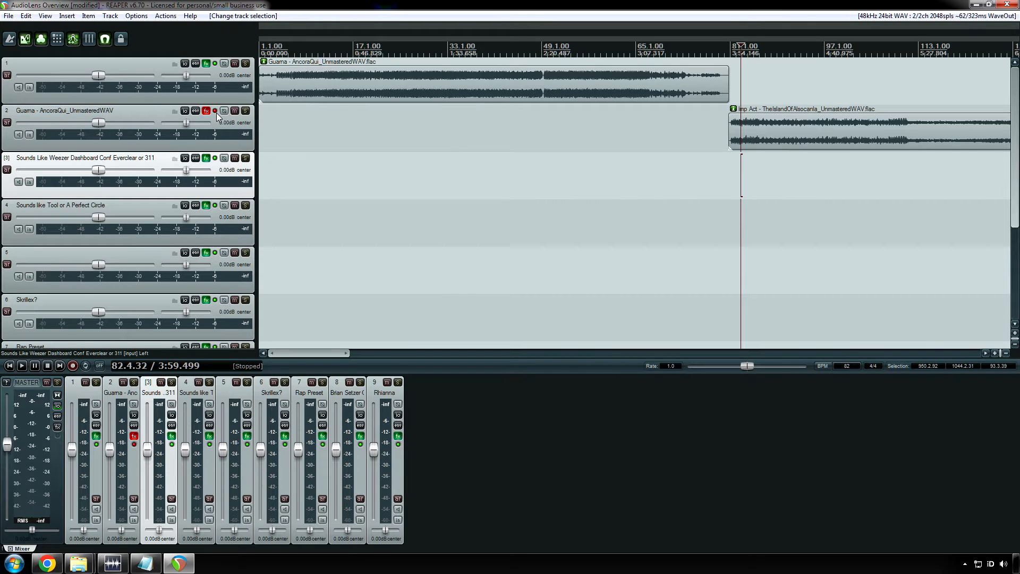
Enable the effects on track 2 and inspect its Neutron 4 tone match settings beneath the Imp Act clip.
left_click_drag(327, 353, 372, 353)
left_click(334, 167)
left_click(361, 169)
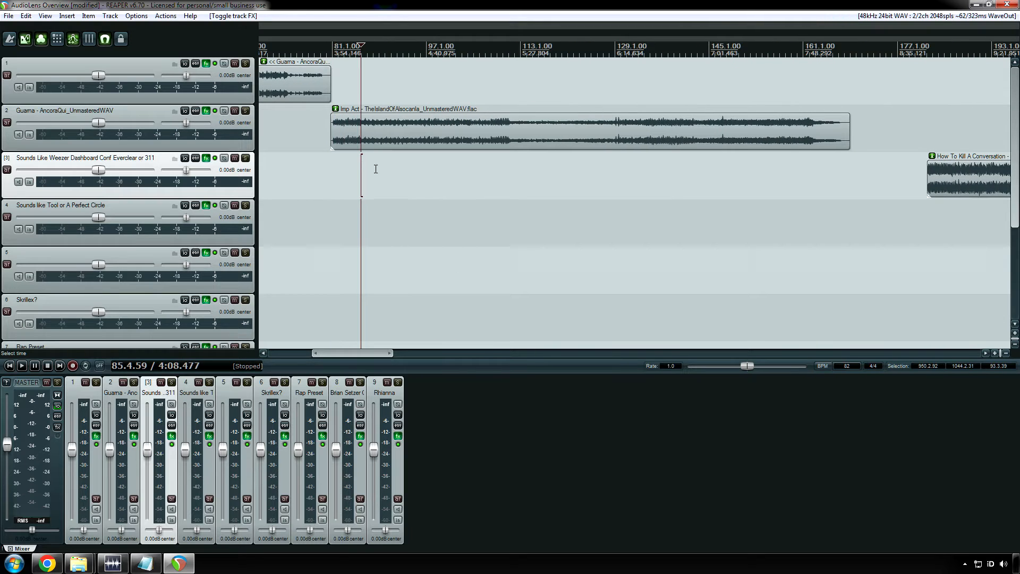
left_click(207, 112)
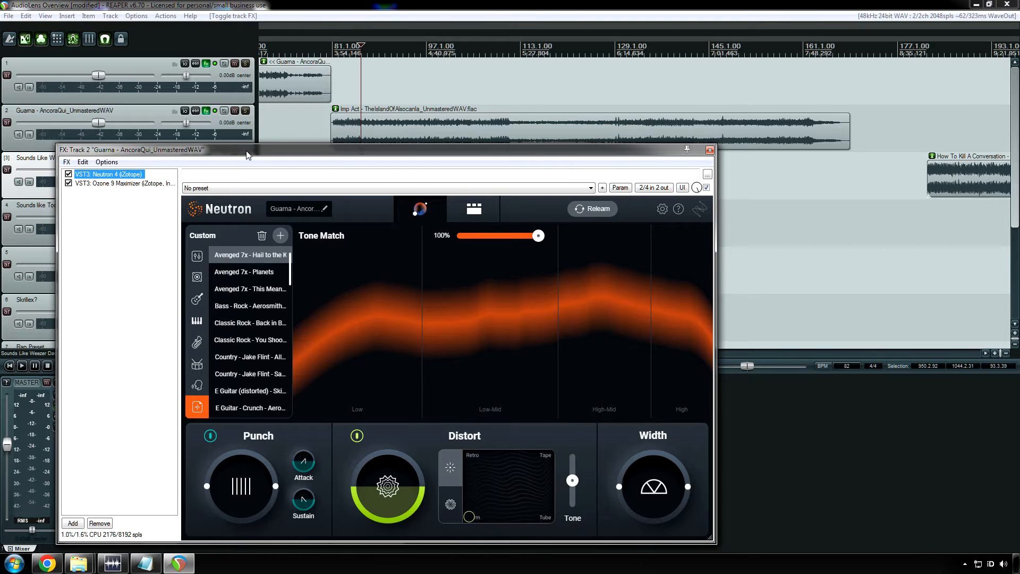
left_click_drag(247, 156, 339, 175)
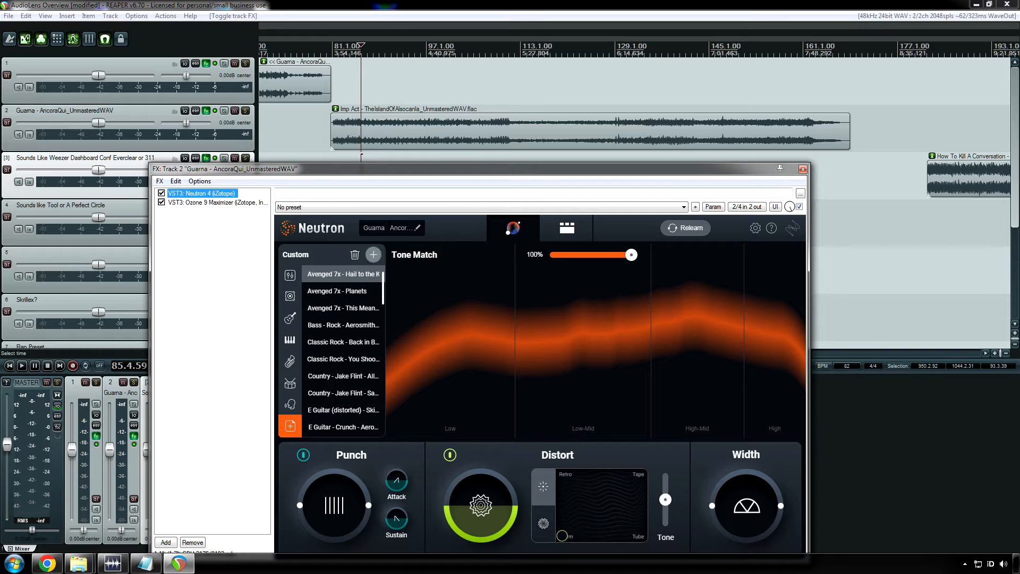
left_click(802, 169)
Move the How To Kill A Conversation clip earlier on track 3 so it starts at about bar 171.
left_click_drag(362, 355, 419, 352)
left_click(414, 240)
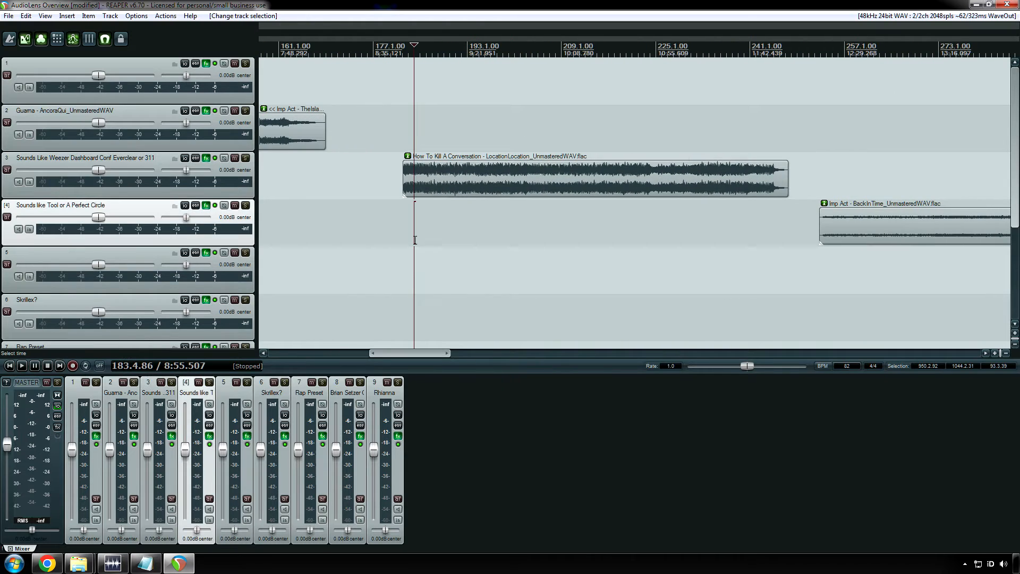
left_click_drag(445, 189, 379, 191)
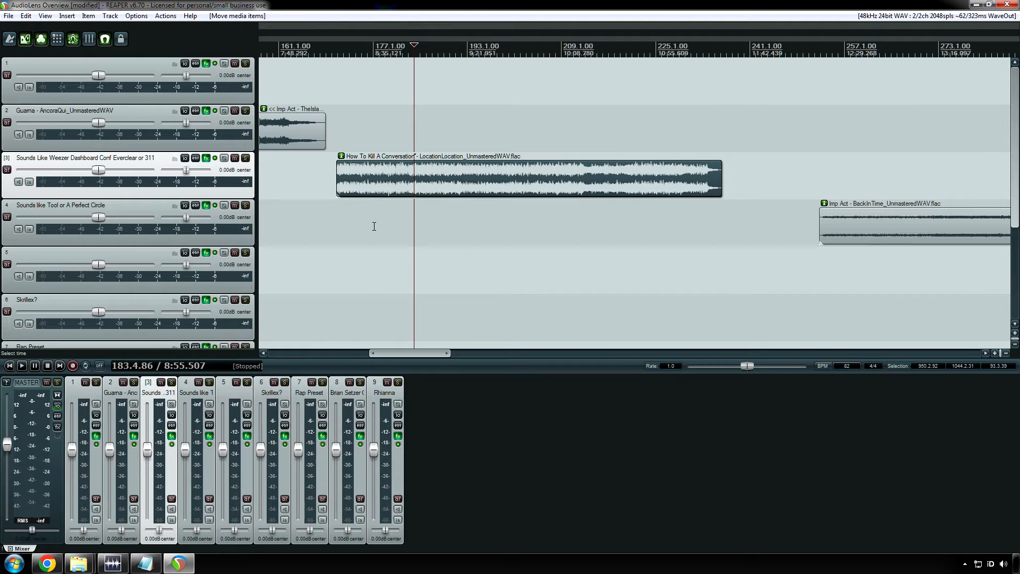
left_click(373, 226)
left_click(349, 224)
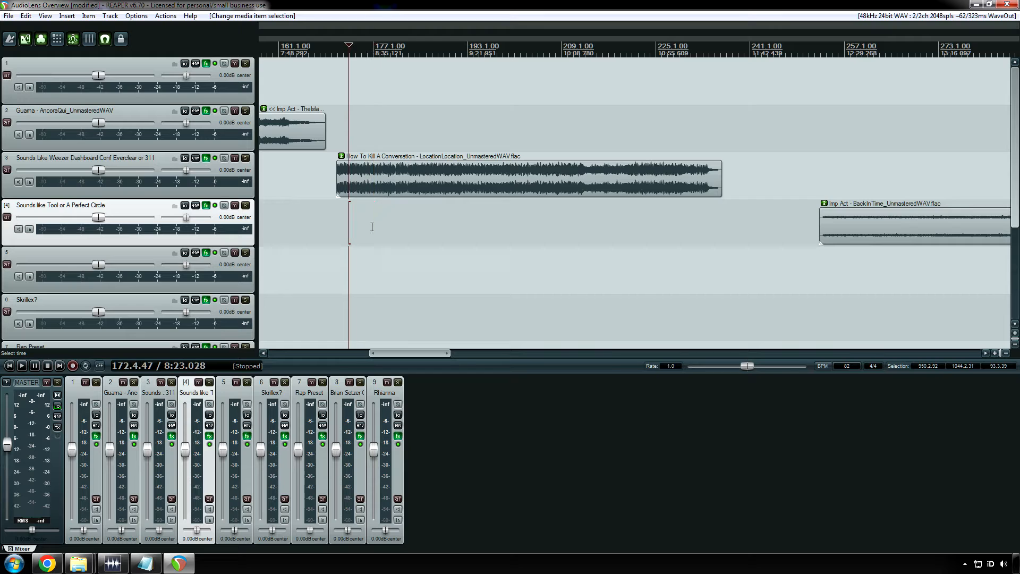
left_click(367, 225)
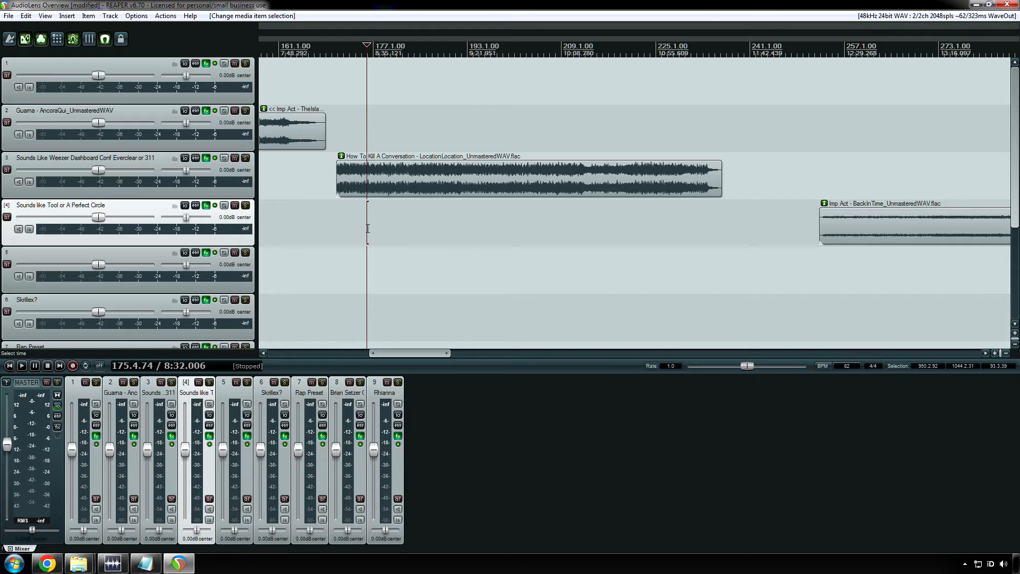
Open Neutron 4 on track 3 and briefly audition the clip from about bar 222.
left_click(206, 159)
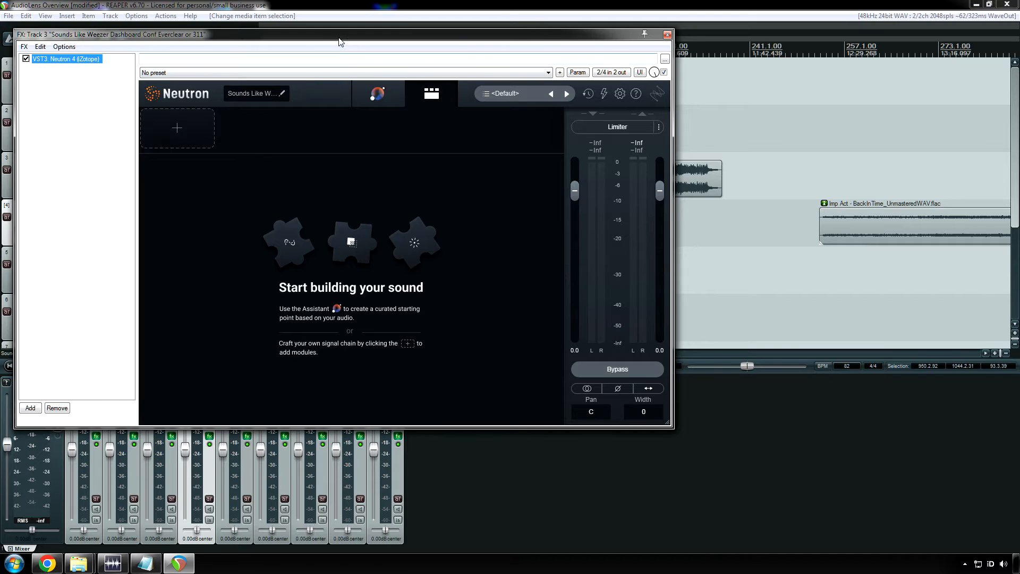
left_click_drag(340, 42, 395, 256)
left_click(414, 234)
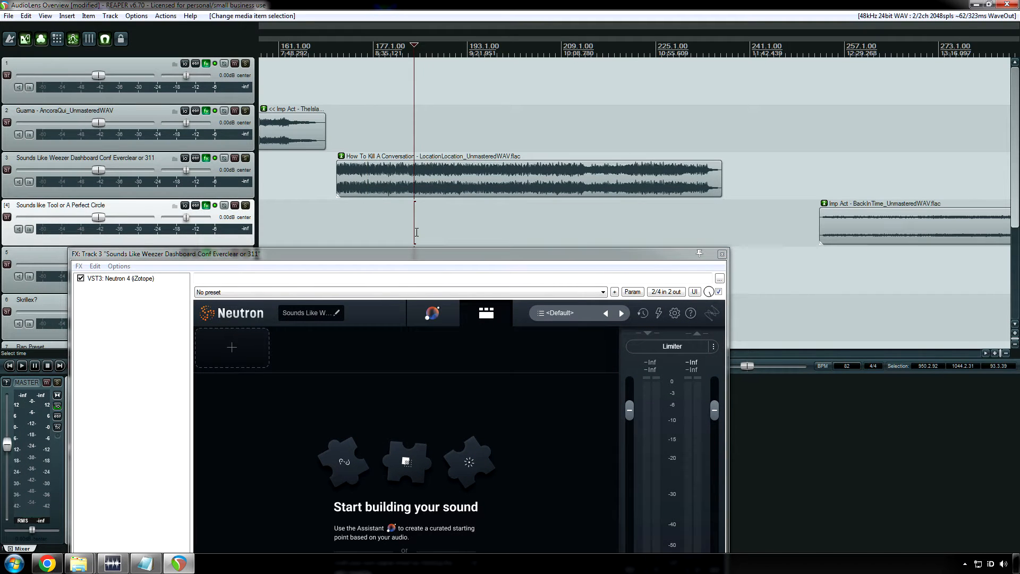
left_click(639, 224)
key("space")
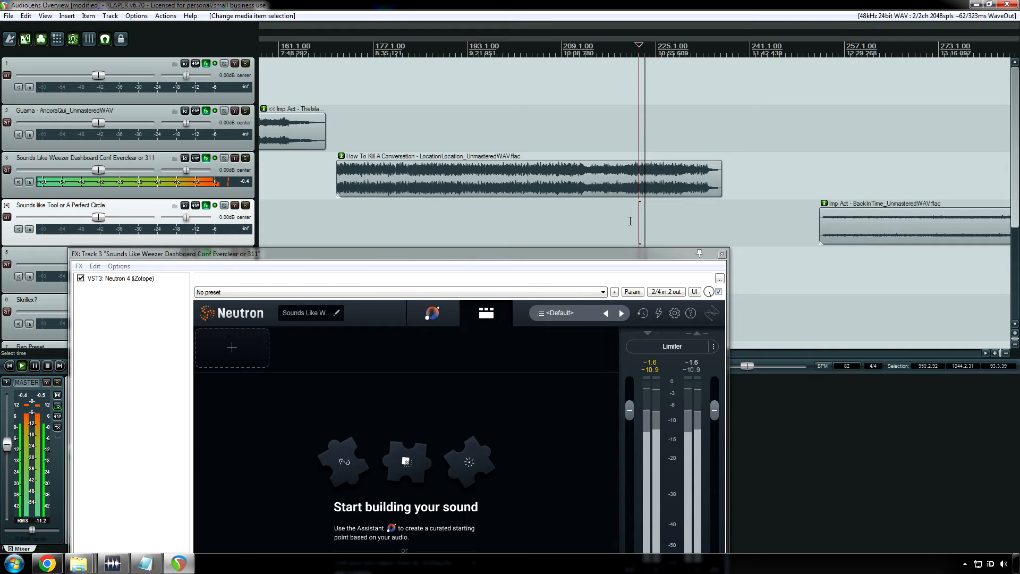
key("space")
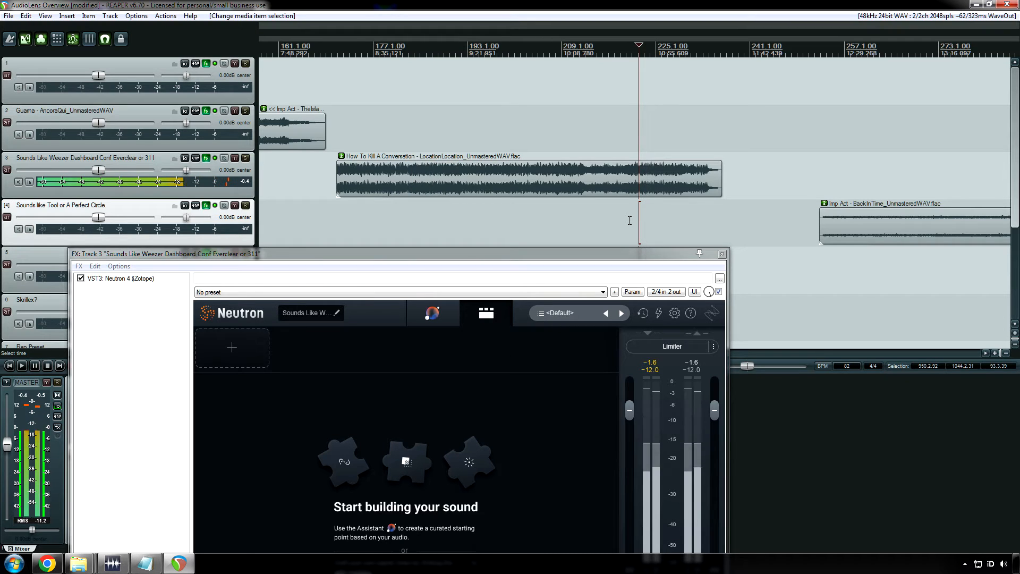
left_click(645, 222)
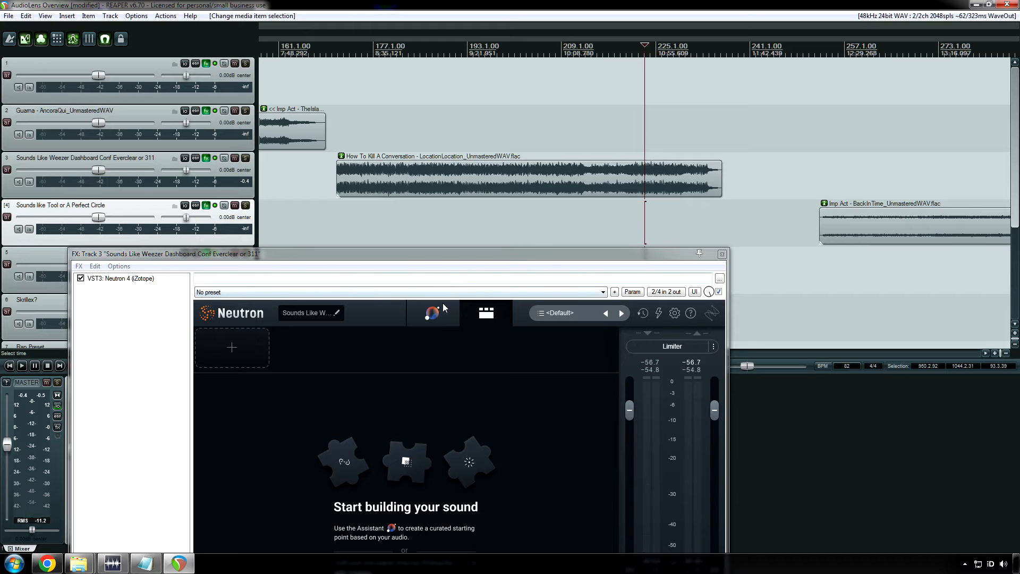
Run Neutron's Assistant on track 3 by playing the clip for it to analyze.
left_click_drag(412, 263, 394, 210)
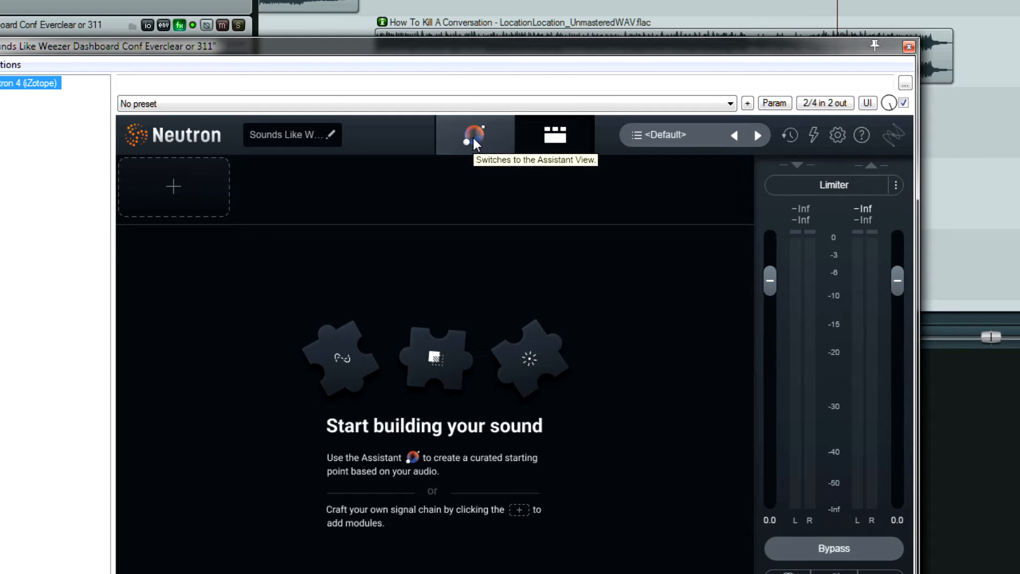
left_click(473, 138)
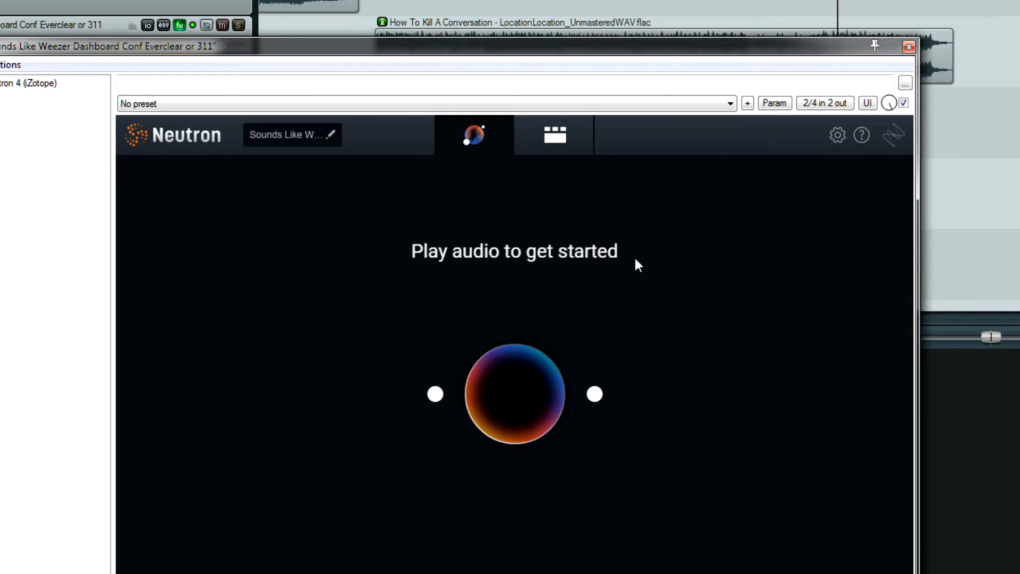
key("space")
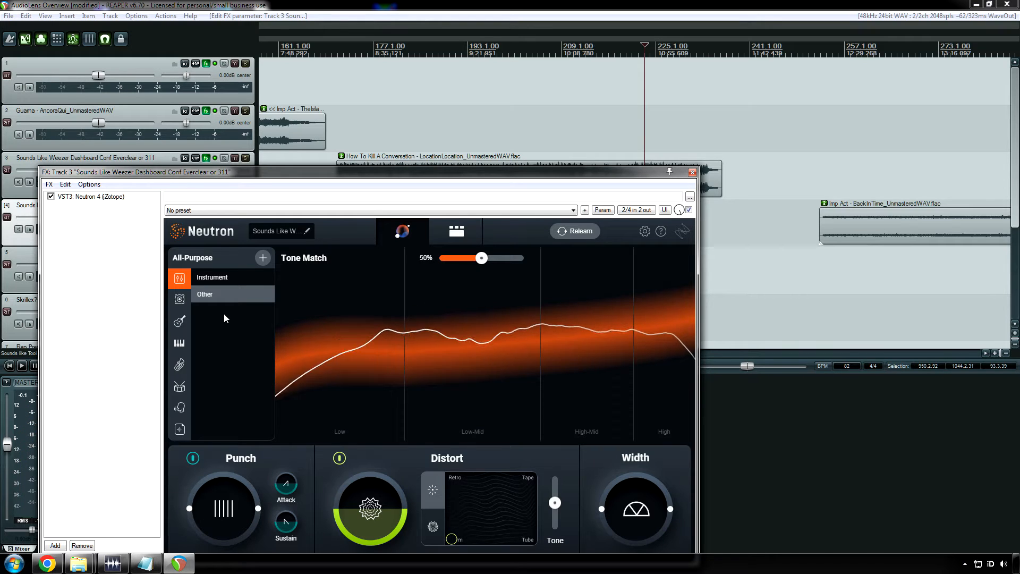
Apply the custom tone match target Avenged 7x - Coming Home on track 3 and play the clip from about bar 177.
left_click(181, 431)
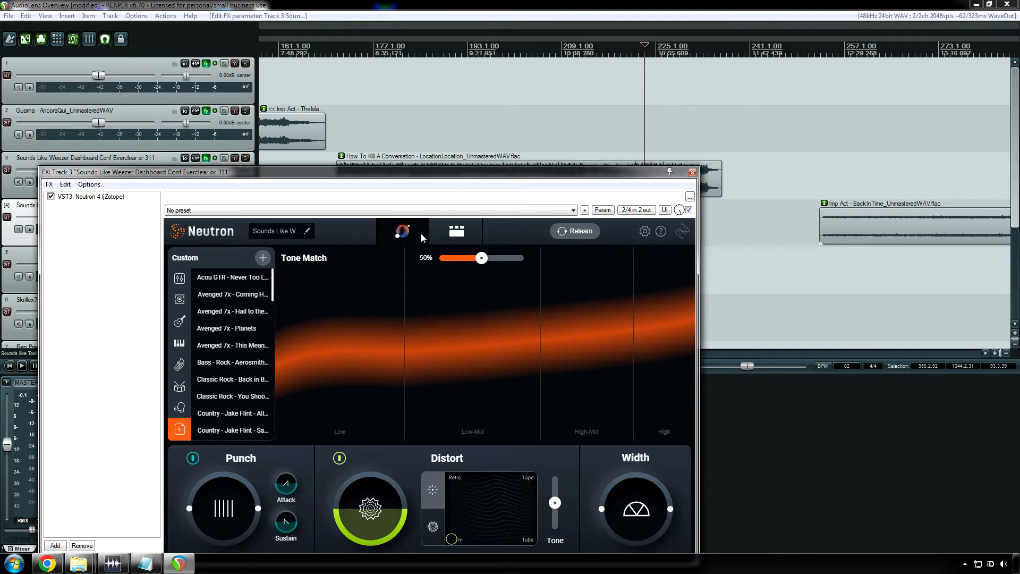
left_click_drag(460, 174, 524, 246)
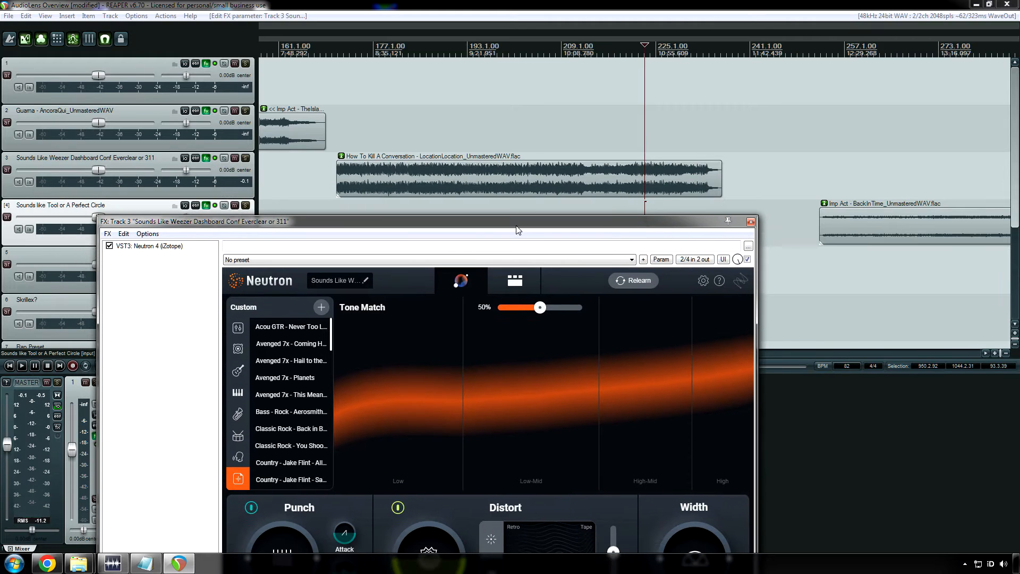
left_click(377, 203)
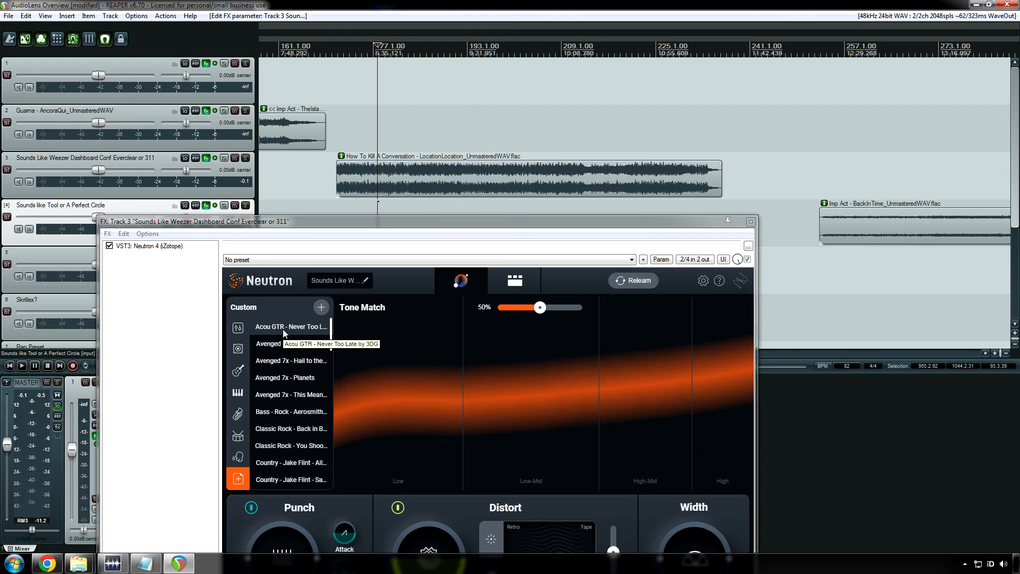
left_click(283, 343)
key("space")
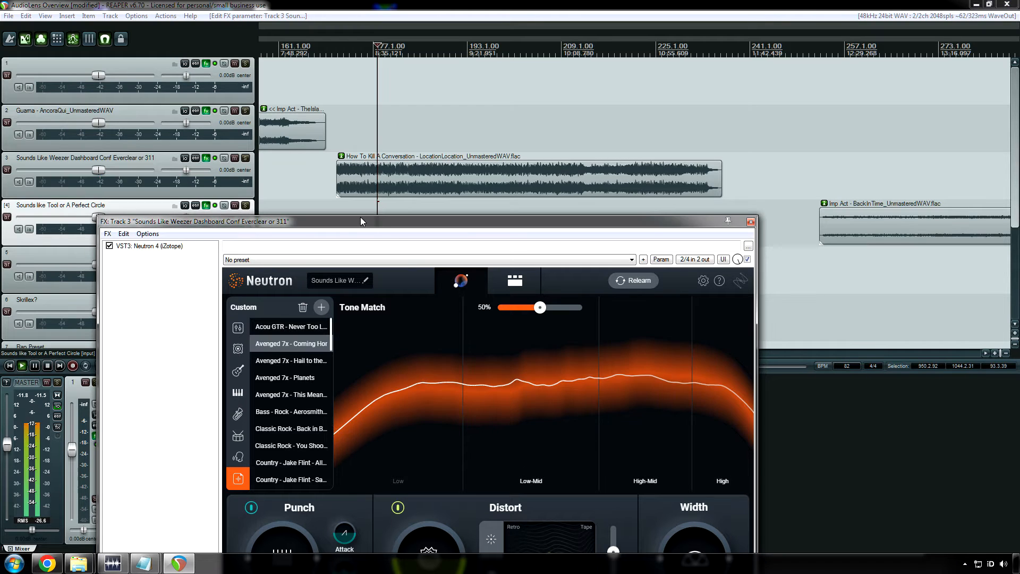
Audition the Avenged 7x targets Hail to the King, Planets and This Means War, plus Bass - Rock - Aerosmith Cryin', on the playing clip.
left_click(296, 361)
scroll(296, 362, "down", 1)
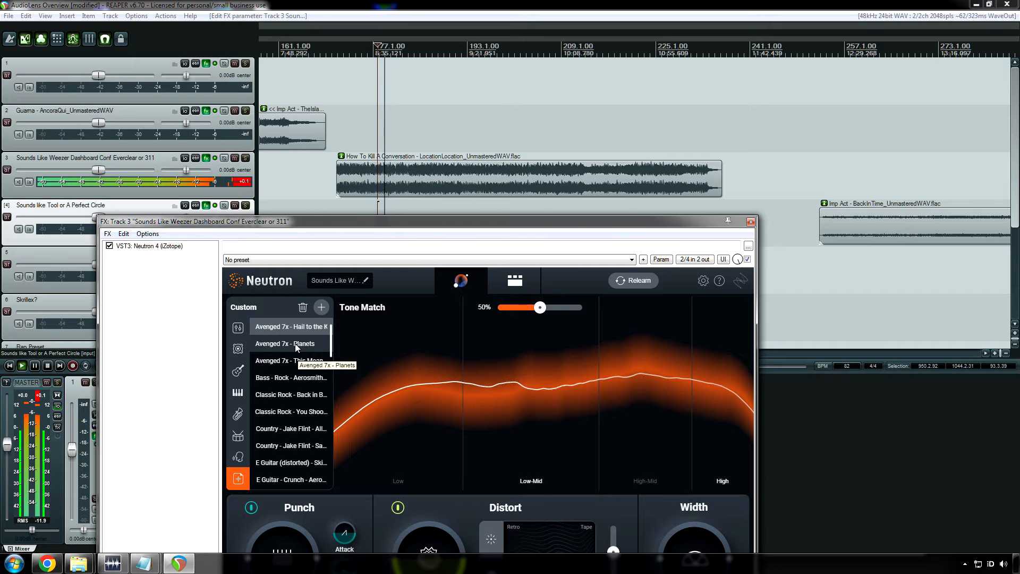
left_click(296, 345)
scroll(296, 347, "down", 1)
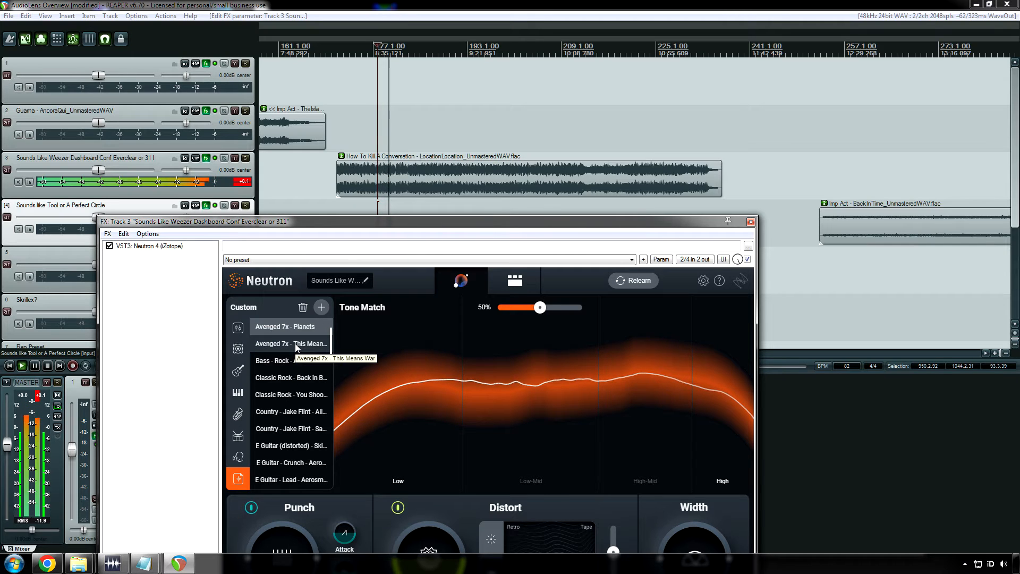
left_click(296, 346)
scroll(296, 346, "down", 1)
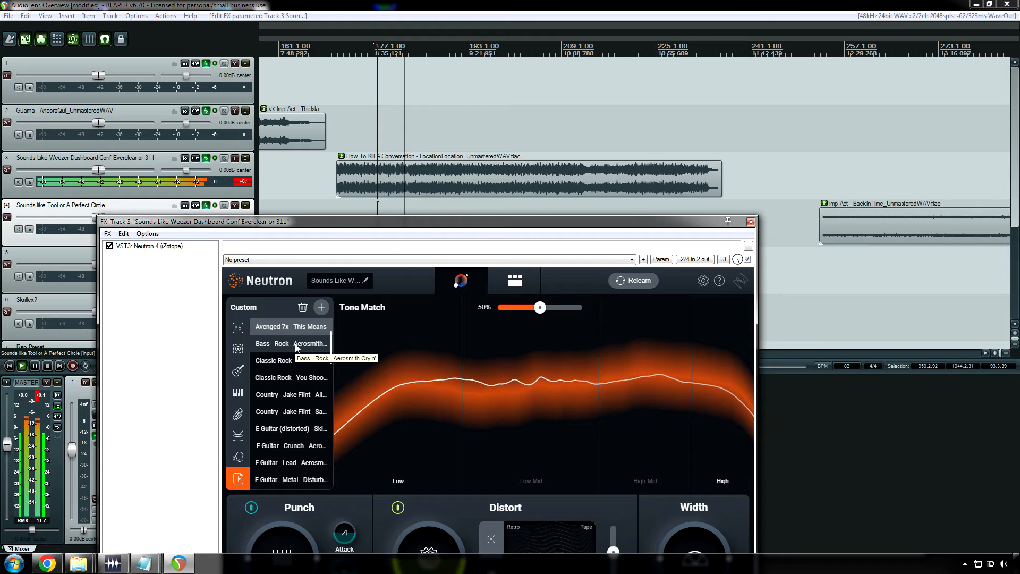
left_click(296, 346)
scroll(296, 347, "down", 1)
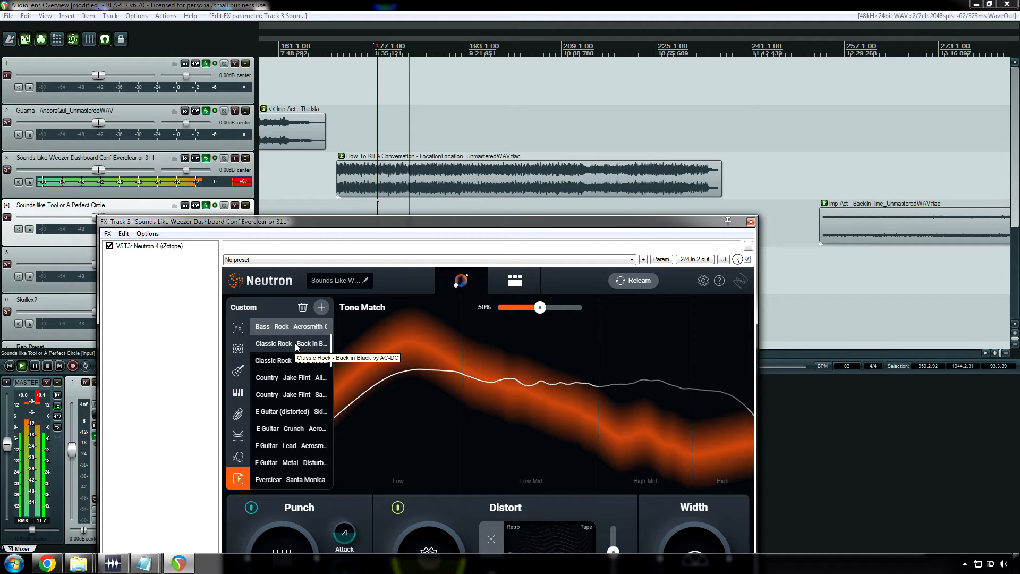
key("space")
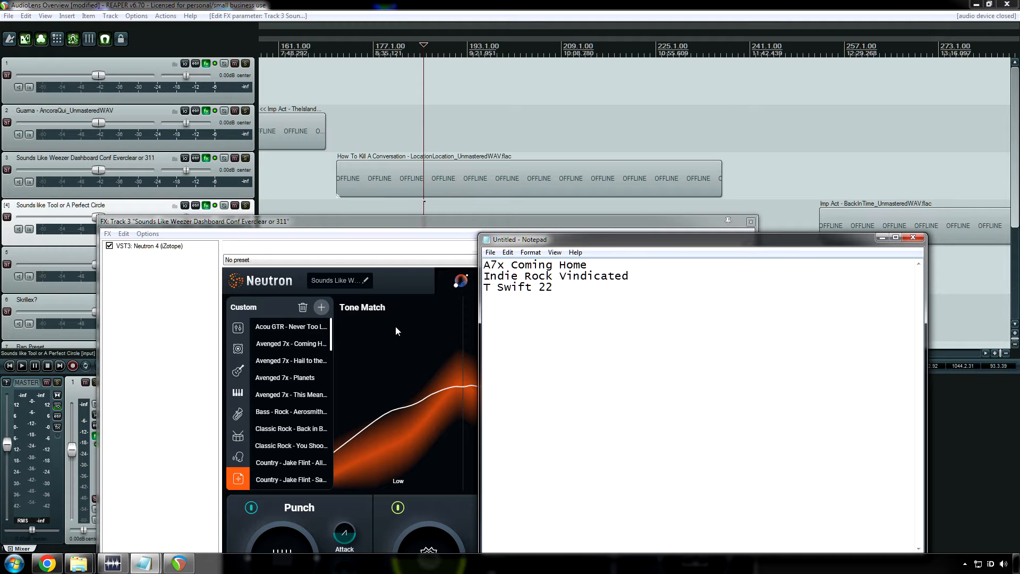
Set the tone match target to Avenged 7x - Coming Home, audition it from about bar 185, and check the Notepad list of references.
left_click(298, 342)
key("space")
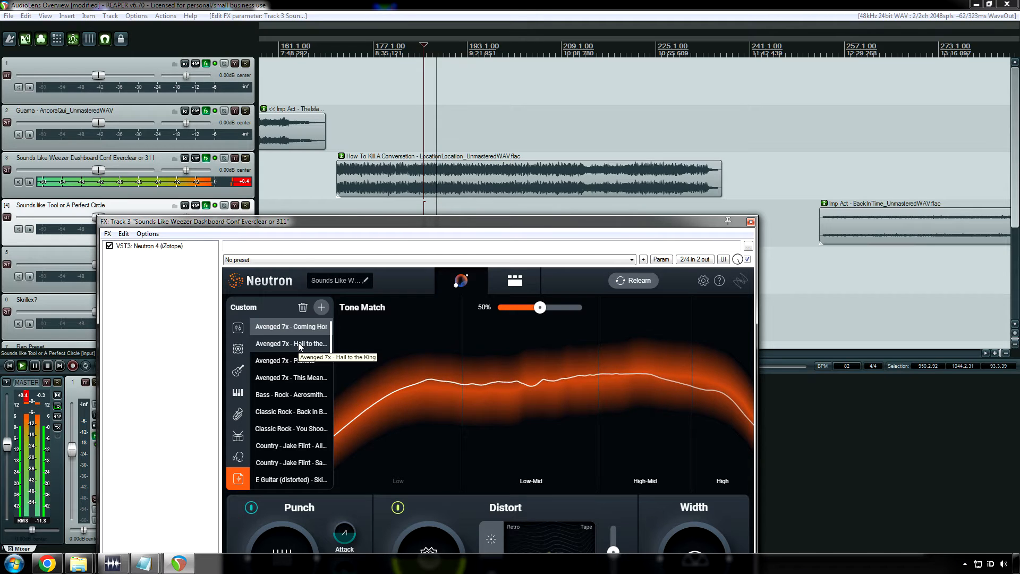
key("space")
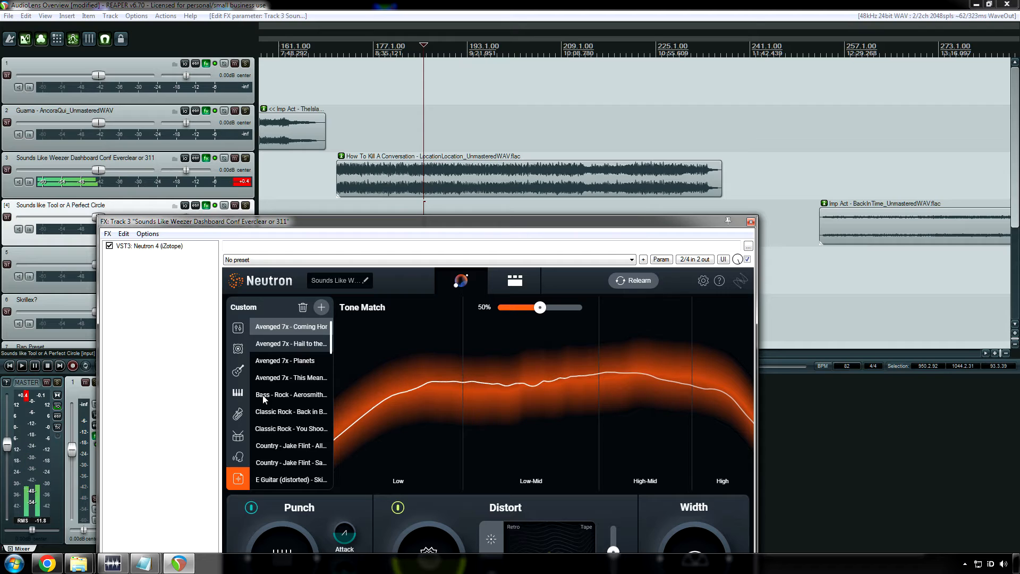
left_click(145, 563)
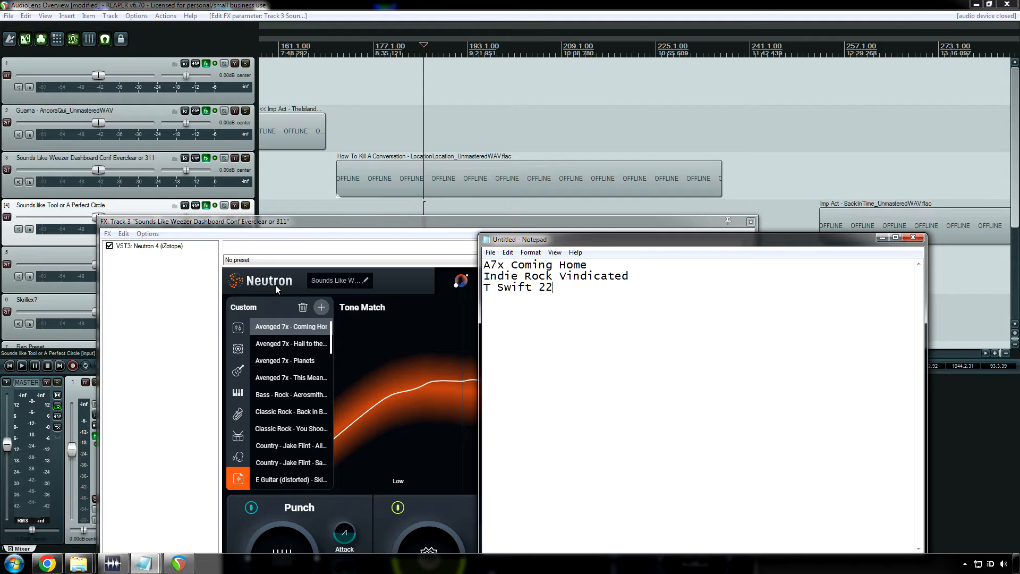
left_click(326, 3)
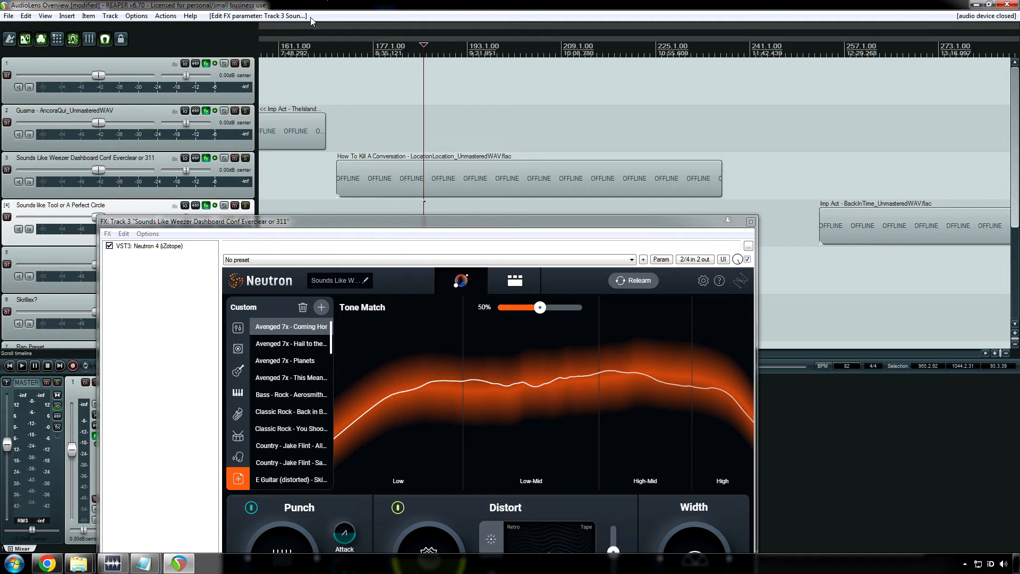
Compare the clip from about bar 177 with track 3's effects bypassed and enabled, leaving them enabled.
left_click(215, 158)
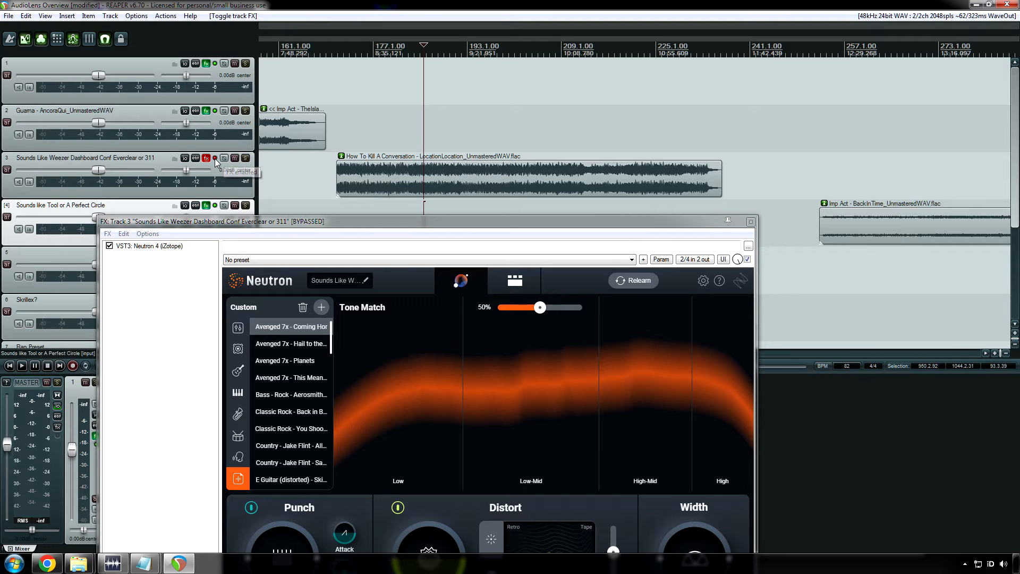
left_click(374, 144)
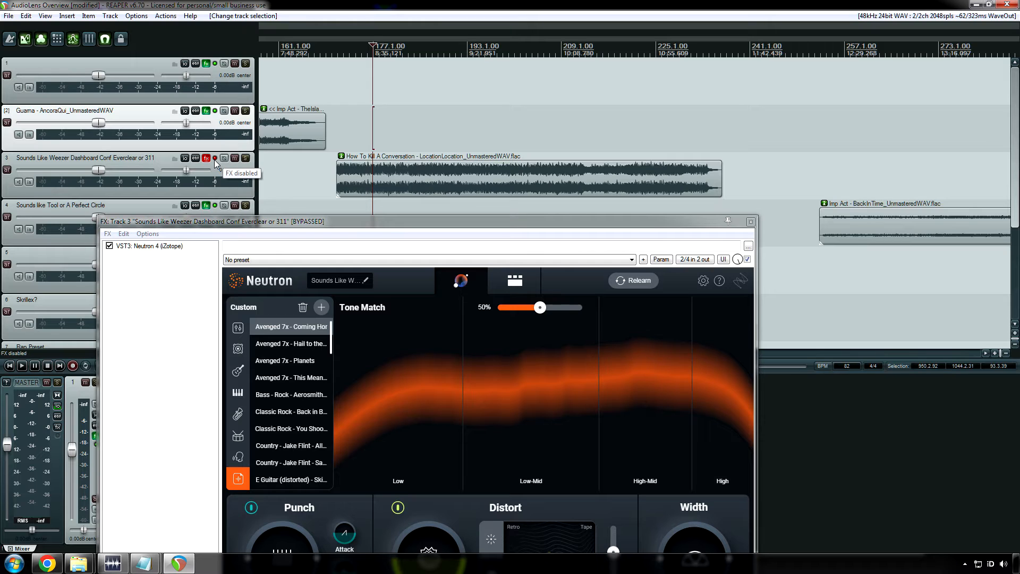
key("space")
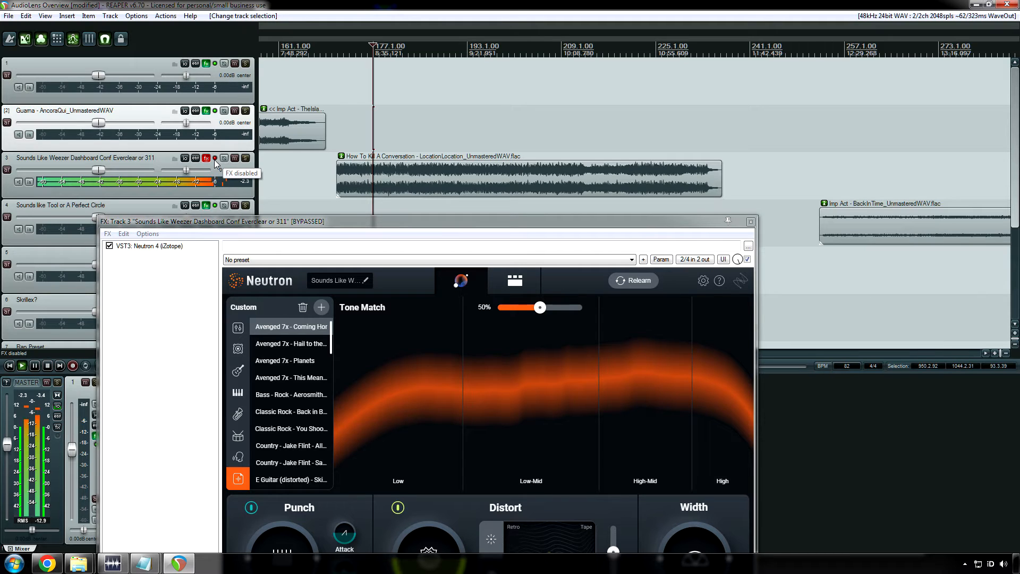
left_click(215, 159)
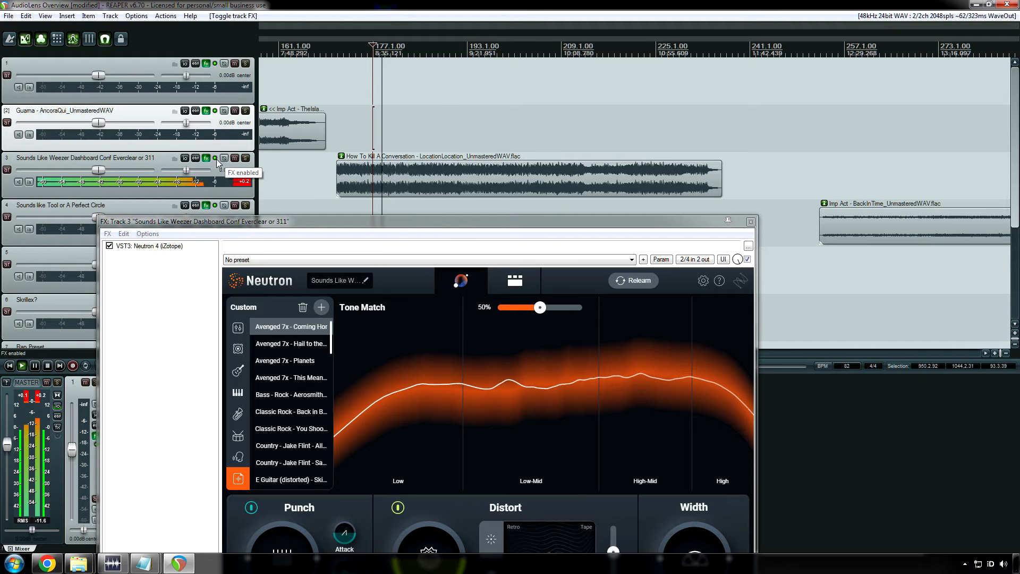
left_click(216, 159)
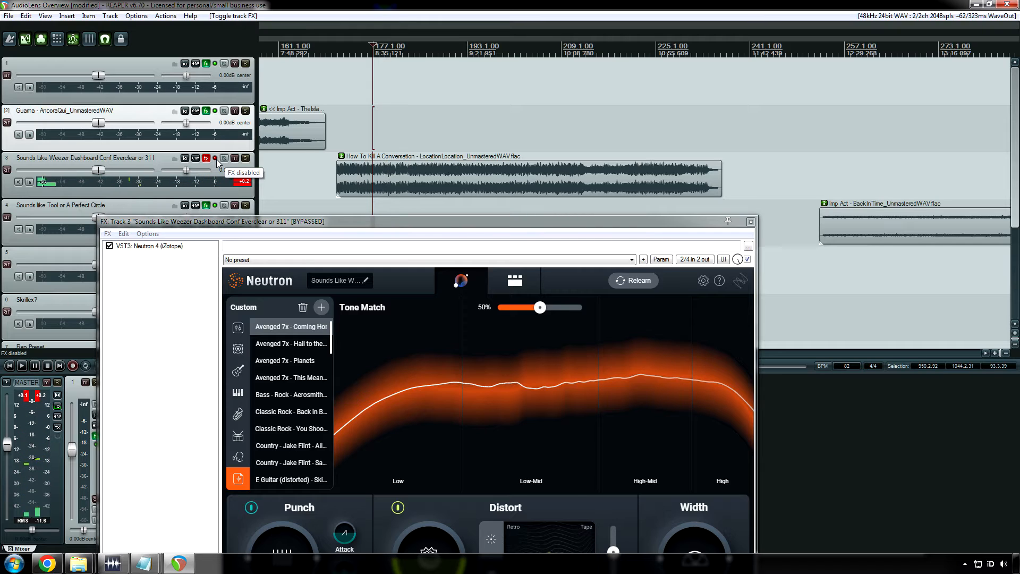
key("space")
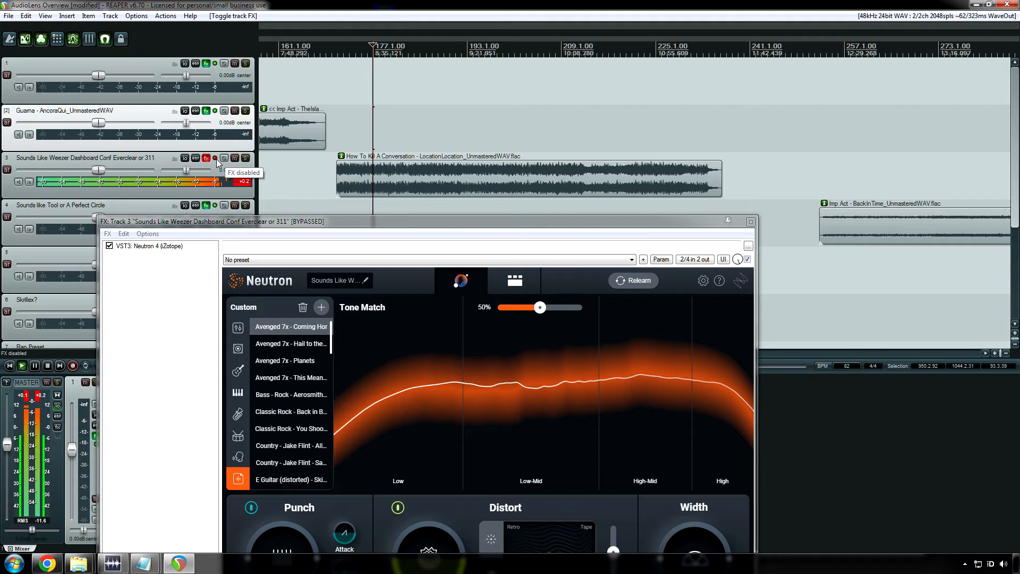
left_click(215, 159)
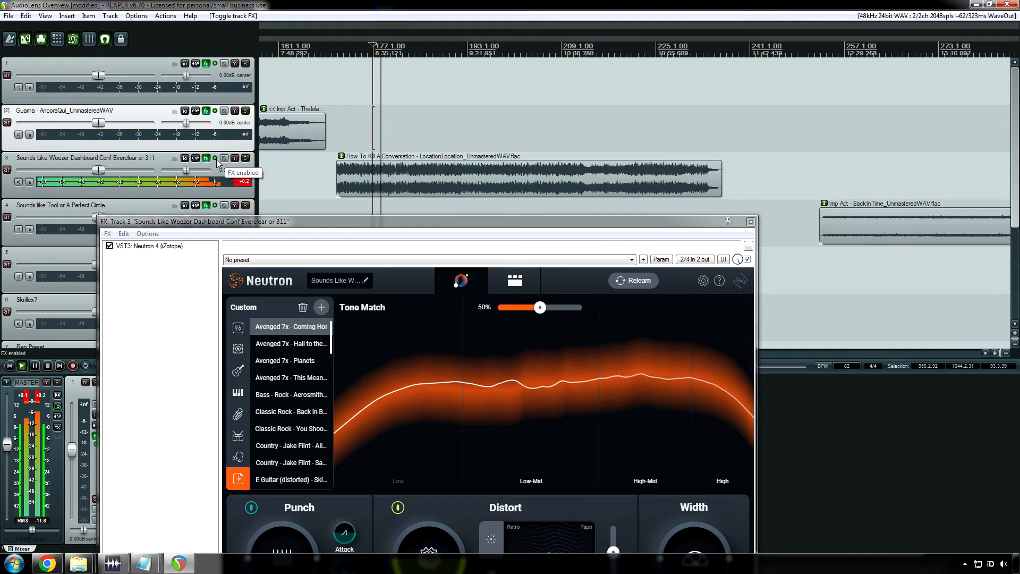
key("space")
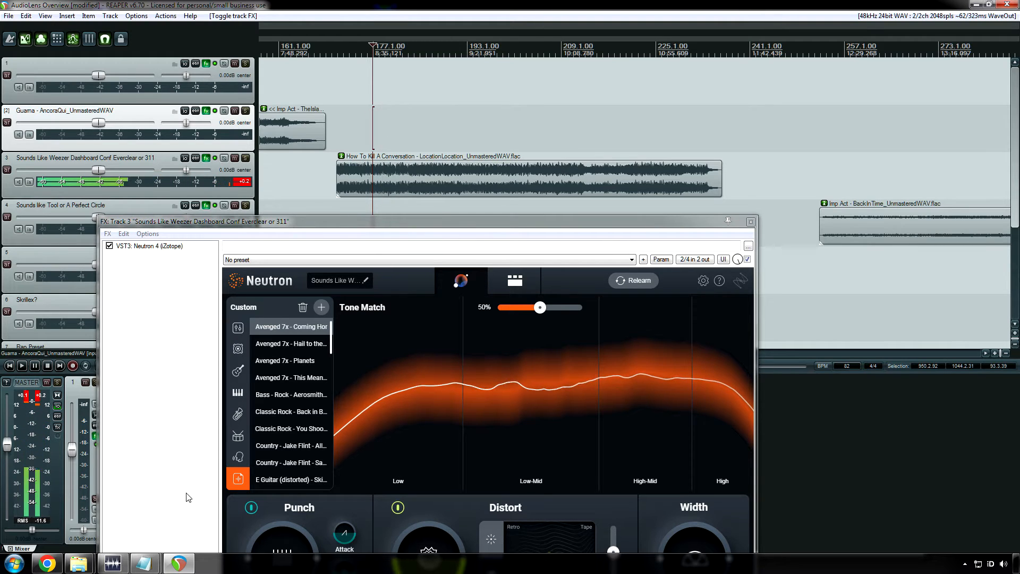
Check the Notepad list, then audition the Indie Rock - Vindicated target against Avenged 7x - Coming Home on the clip.
key("alt+Tab")
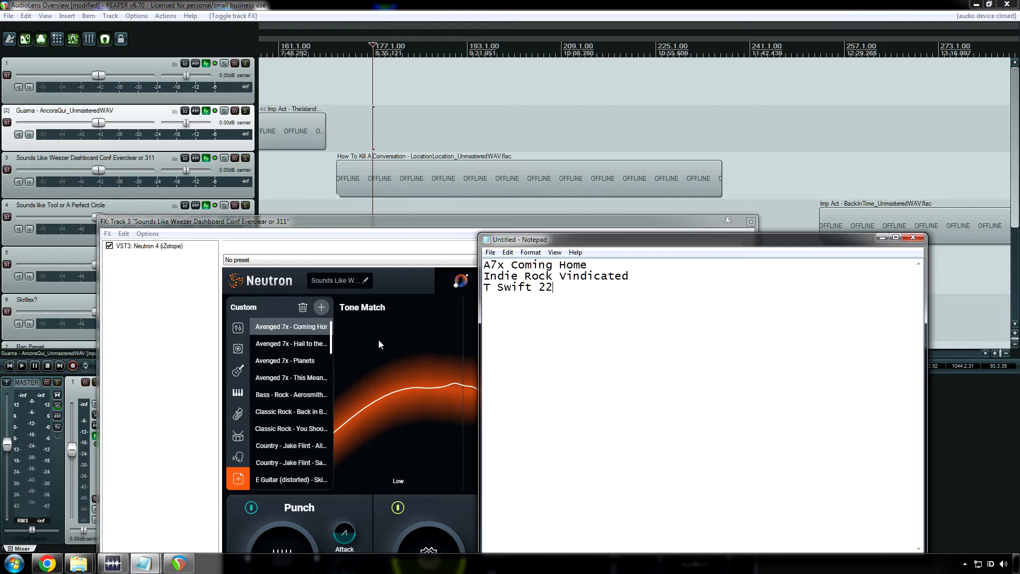
left_click(333, 343)
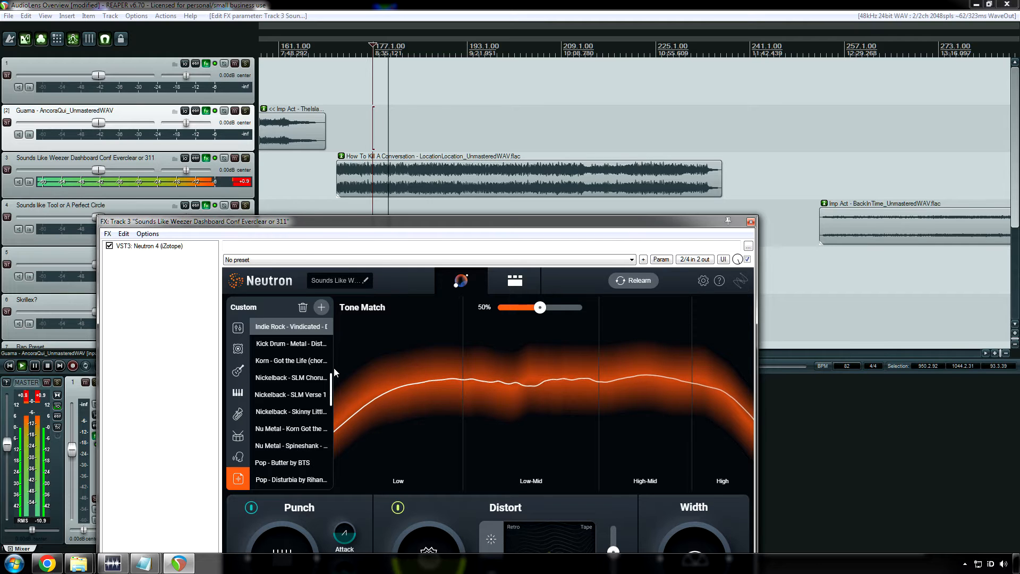
key("space")
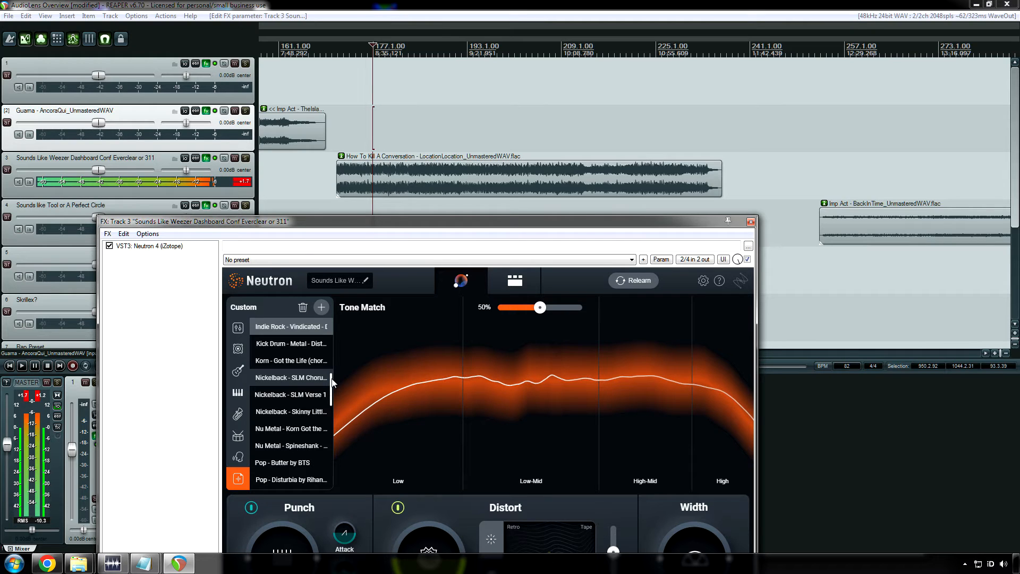
left_click_drag(331, 375, 330, 316)
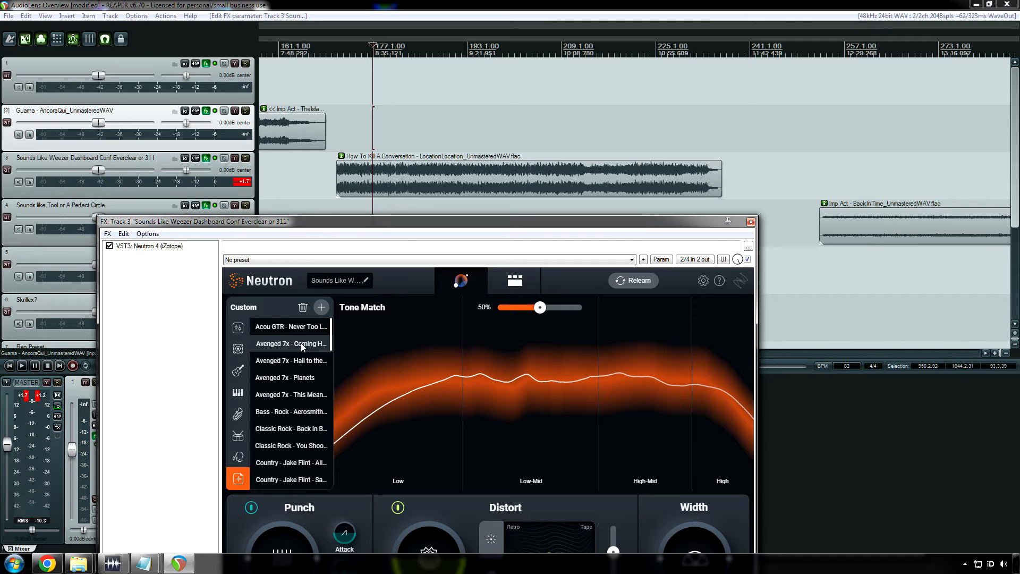
left_click(301, 342)
key("space")
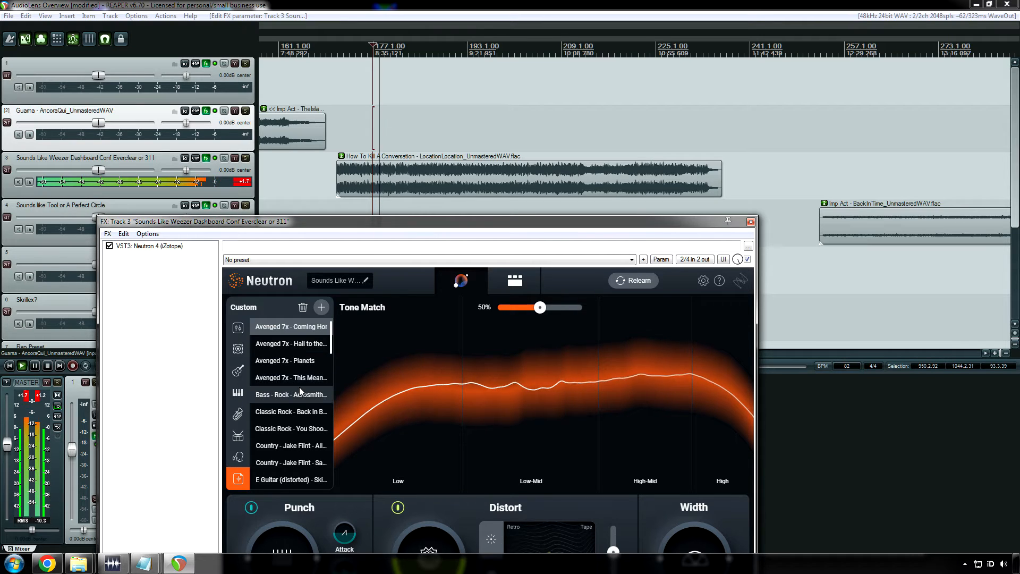
Switch the target to Indie Rock - Vindicated and back to Avenged 7x - Coming Home during playback to compare them again.
scroll(298, 387, "down", 10)
scroll(300, 392, "down", 6)
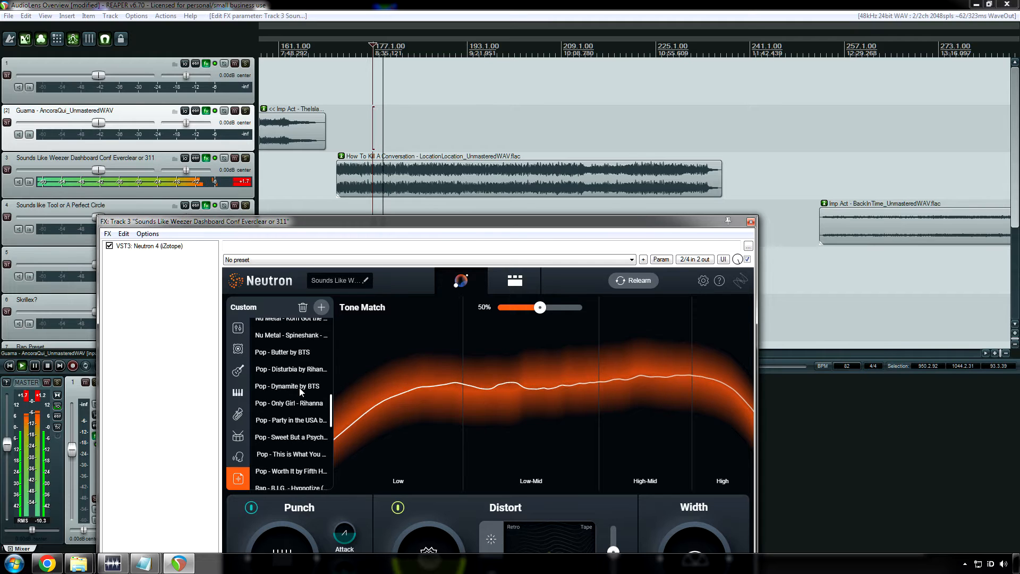
scroll(298, 387, "down", 3)
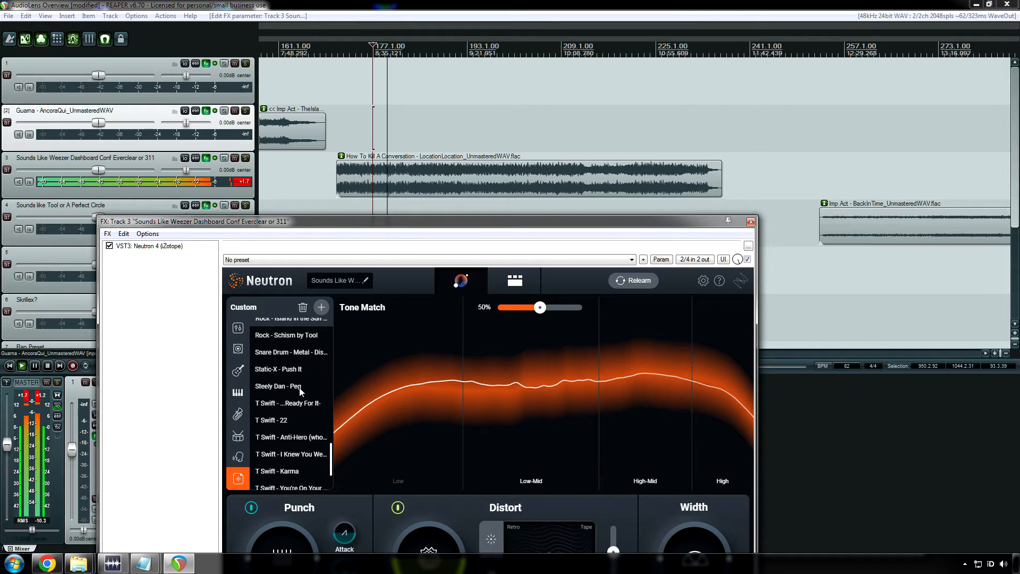
scroll(298, 387, "up", 12)
scroll(298, 387, "up", 2)
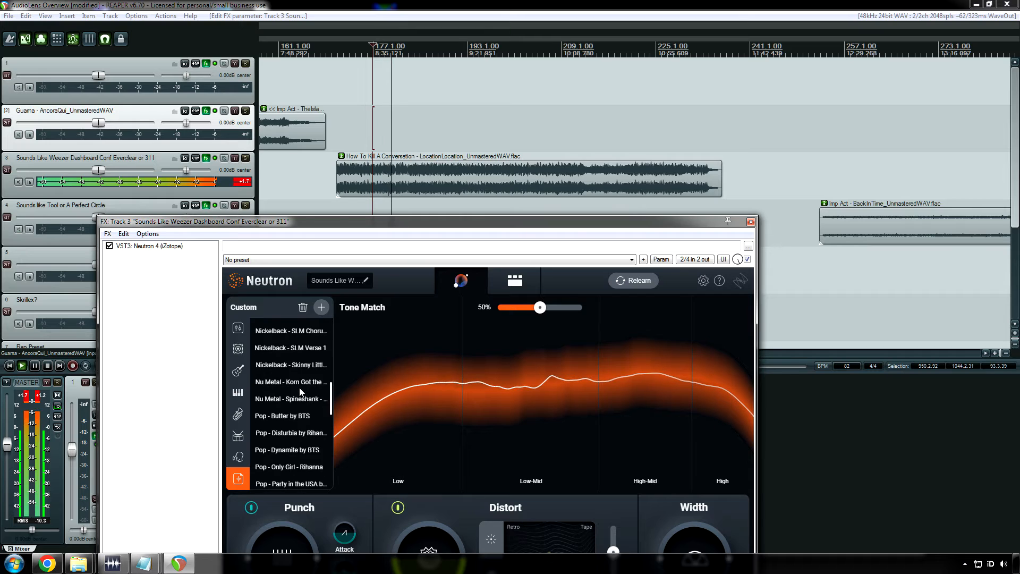
scroll(299, 388, "down", 5)
scroll(298, 387, "up", 10)
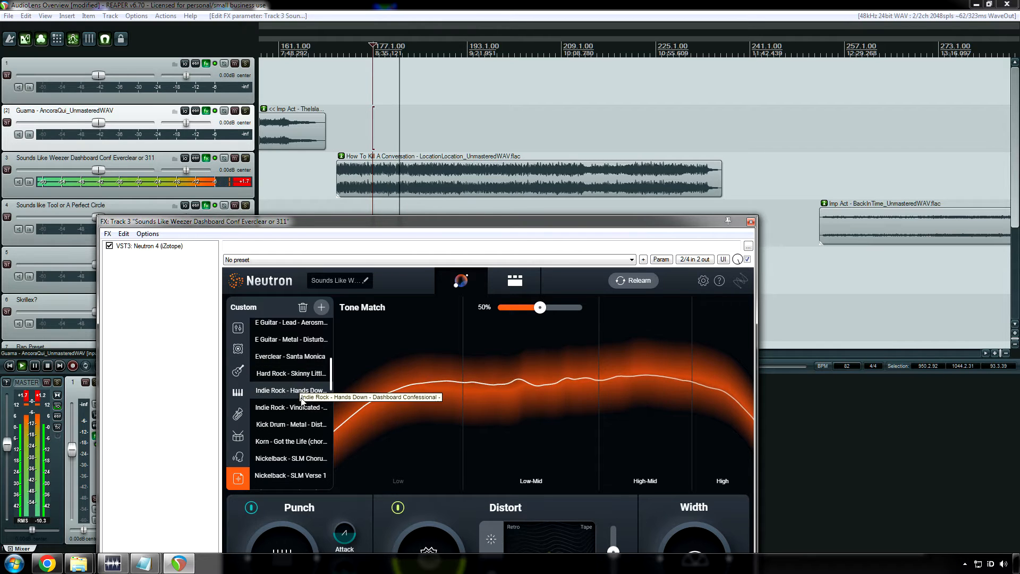
scroll(301, 408, "down", 5)
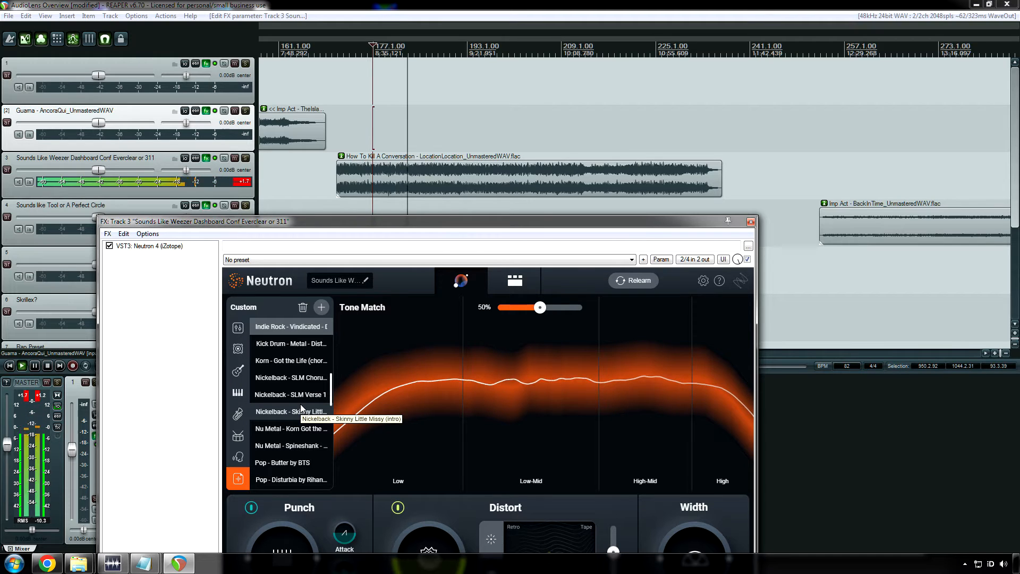
scroll(301, 408, "up", 10)
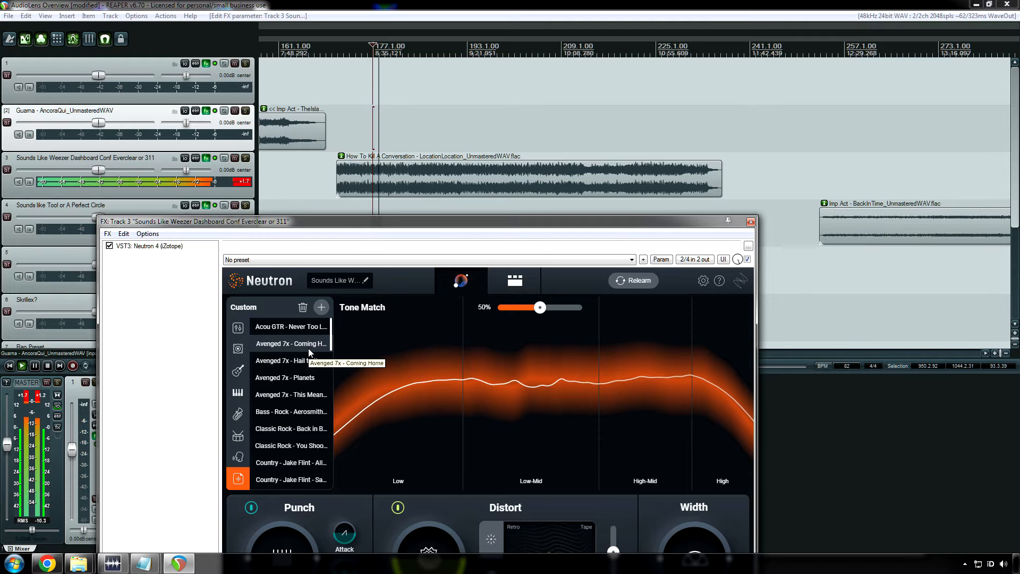
scroll(308, 351, "down", 1)
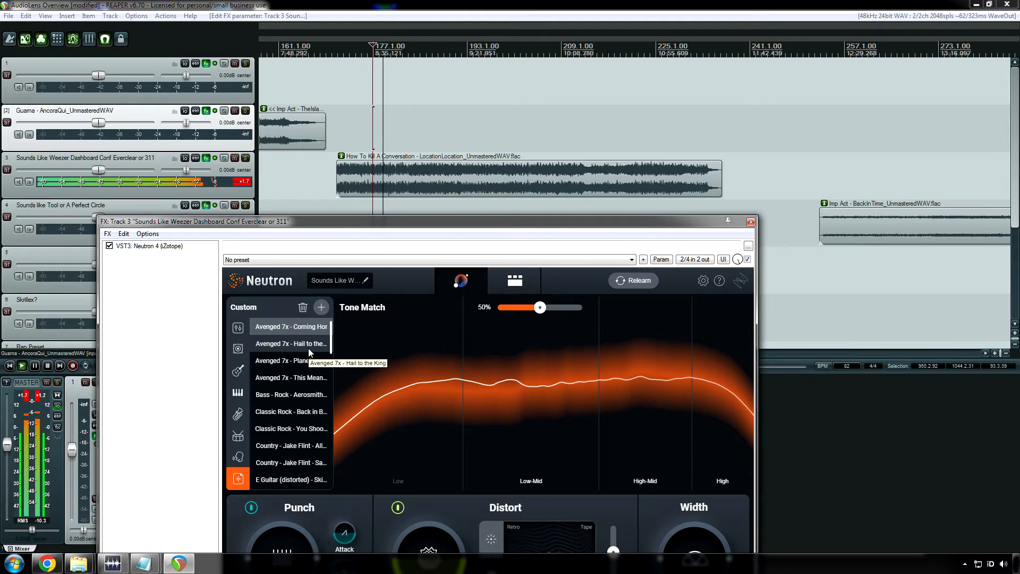
Set the tone match target to T Swift - 22 and play the clip from about bar 177.
scroll(300, 400, "down", 18)
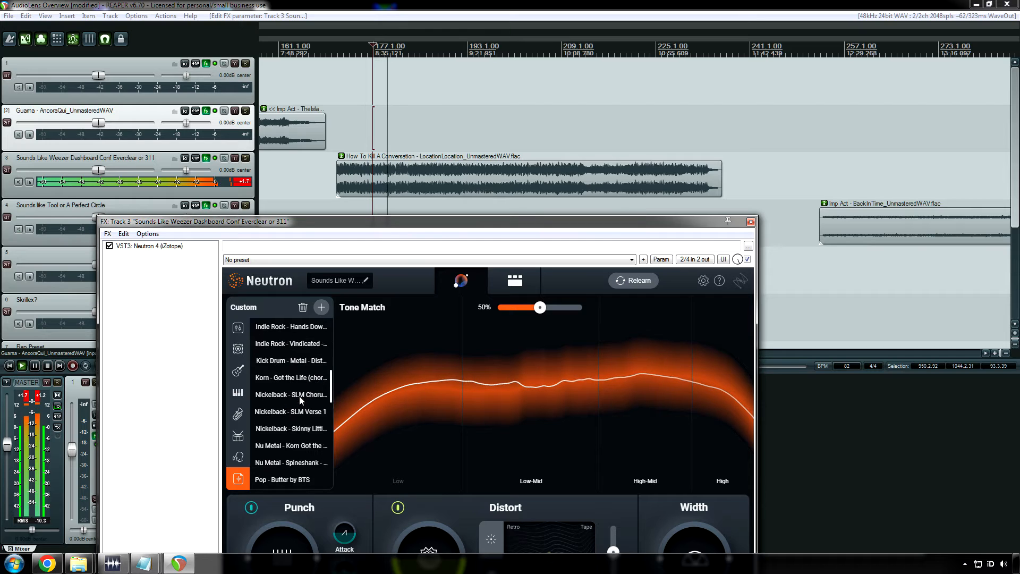
key("space")
scroll(300, 400, "down", 20)
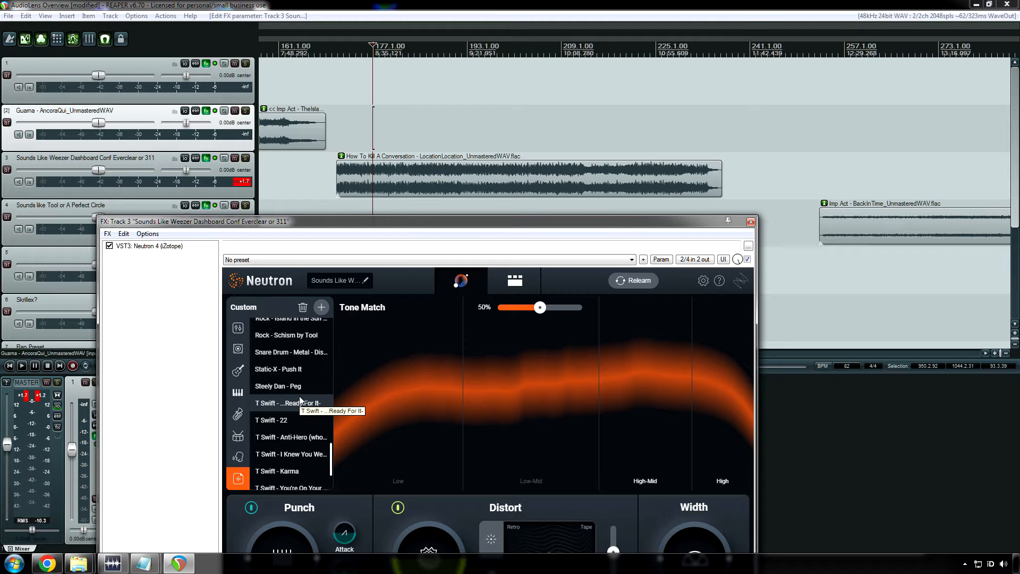
scroll(300, 397, "up", 15)
scroll(299, 397, "down", 20)
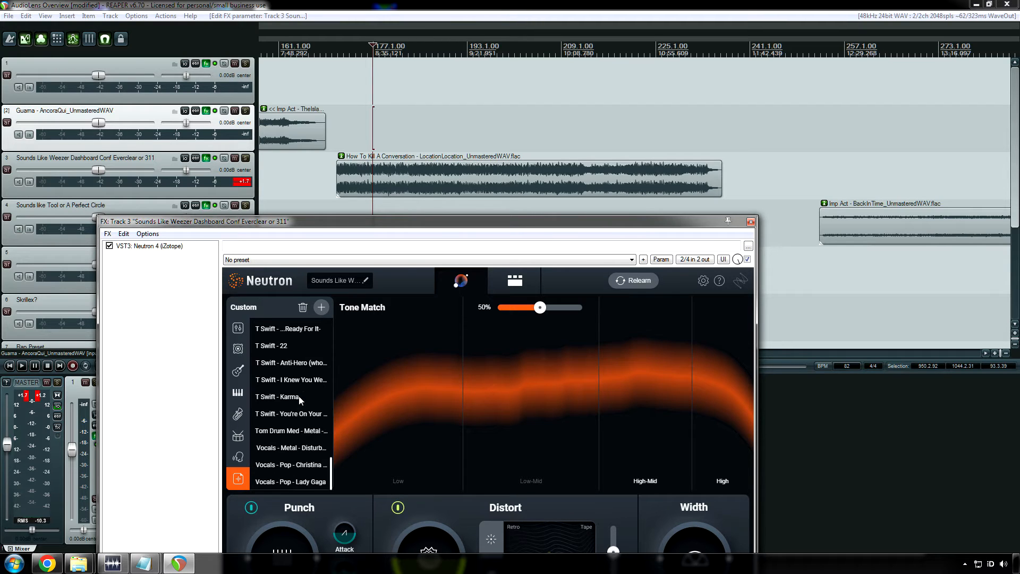
left_click(286, 349)
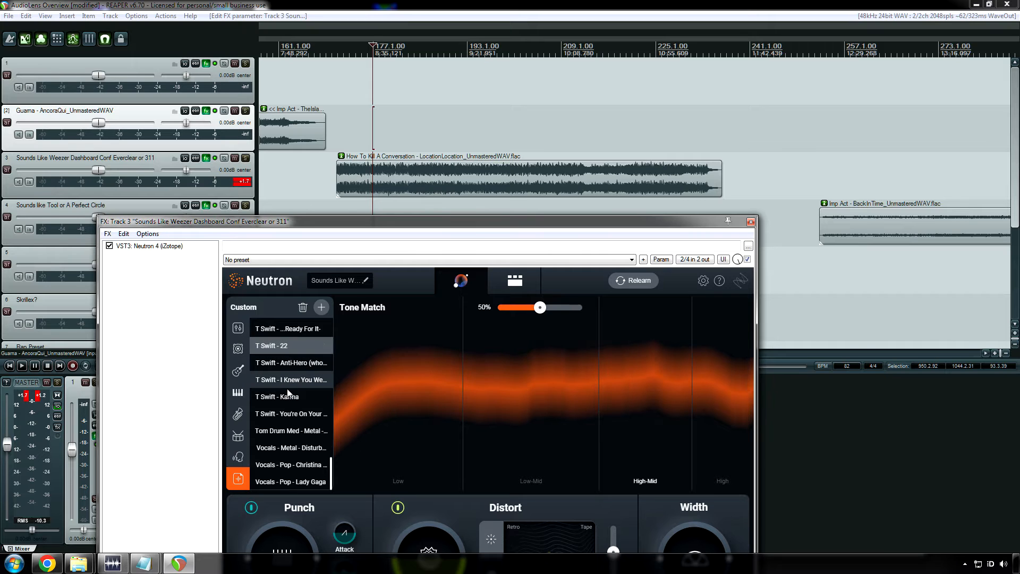
key("space")
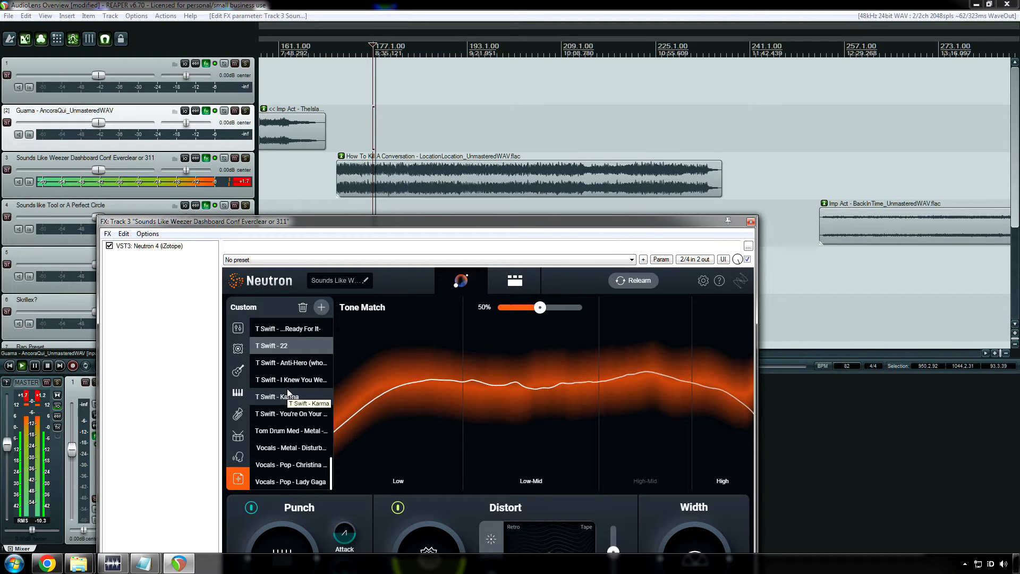
Browse the full list of custom tone match references while the clip plays with the T Swift - 22 target.
scroll(288, 393, "up", 8)
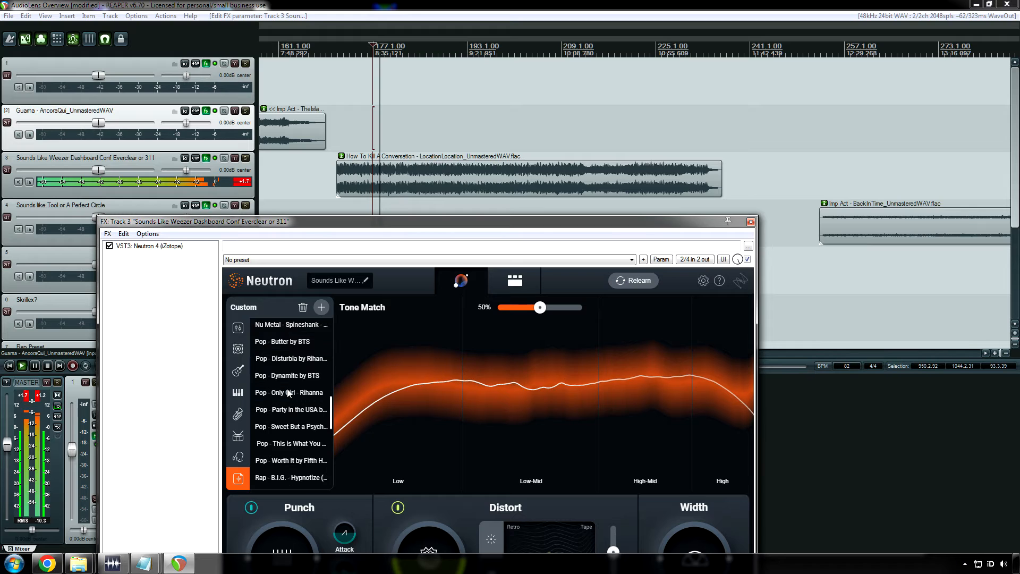
scroll(287, 393, "up", 5)
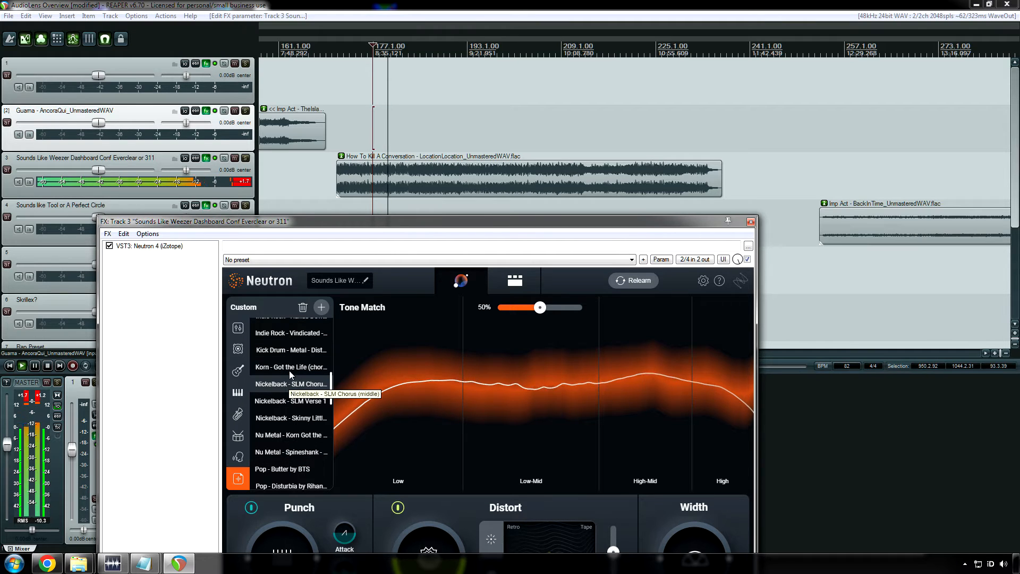
scroll(296, 419, "down", 5)
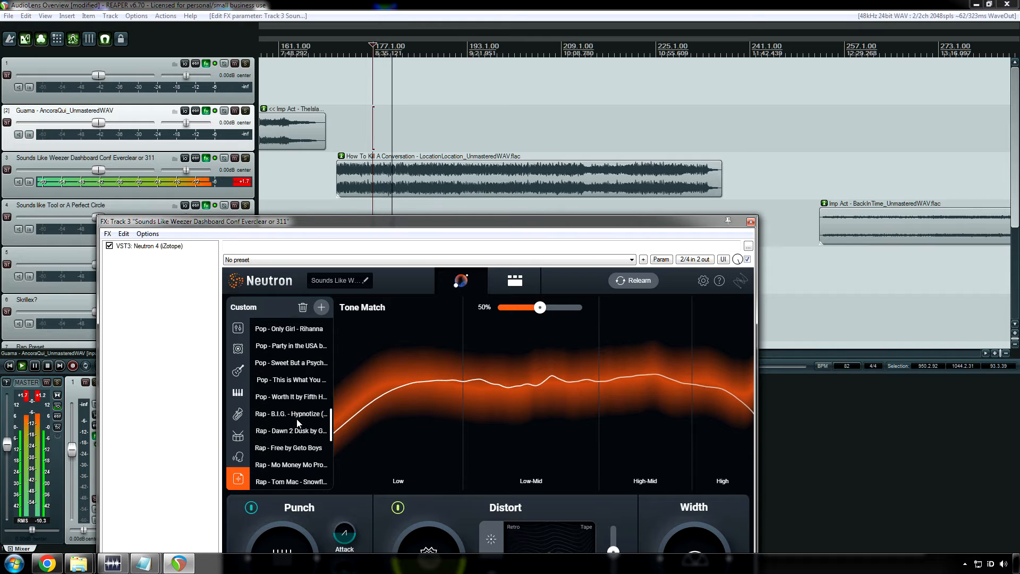
scroll(296, 418, "down", 2)
scroll(297, 419, "up", 6)
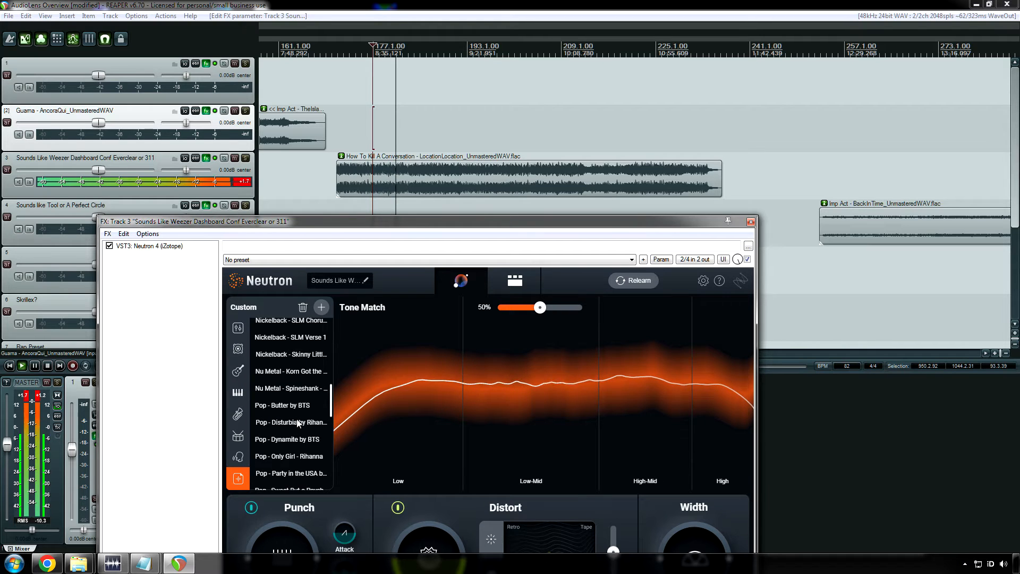
scroll(297, 423, "up", 5)
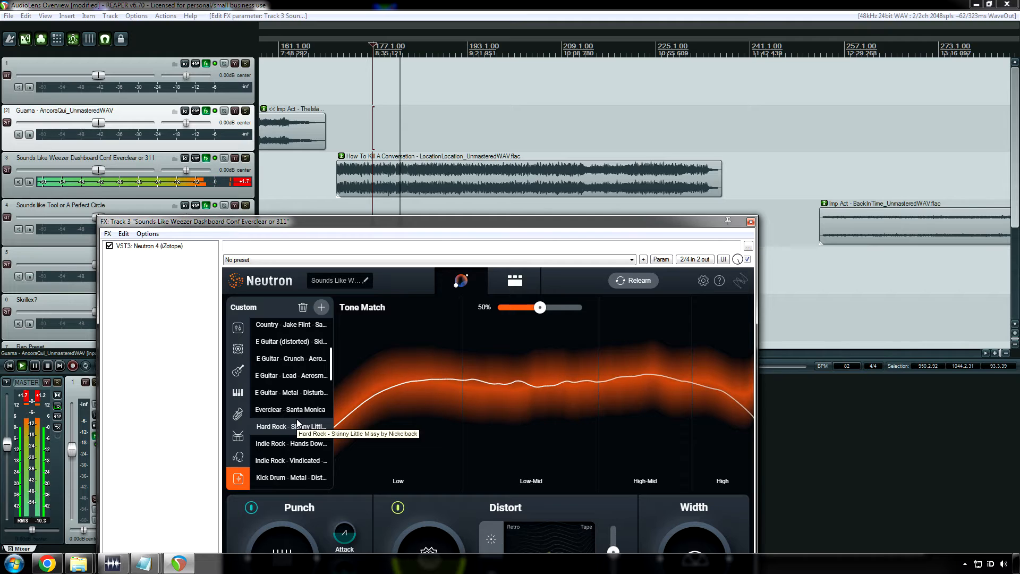
scroll(297, 424, "down", 5)
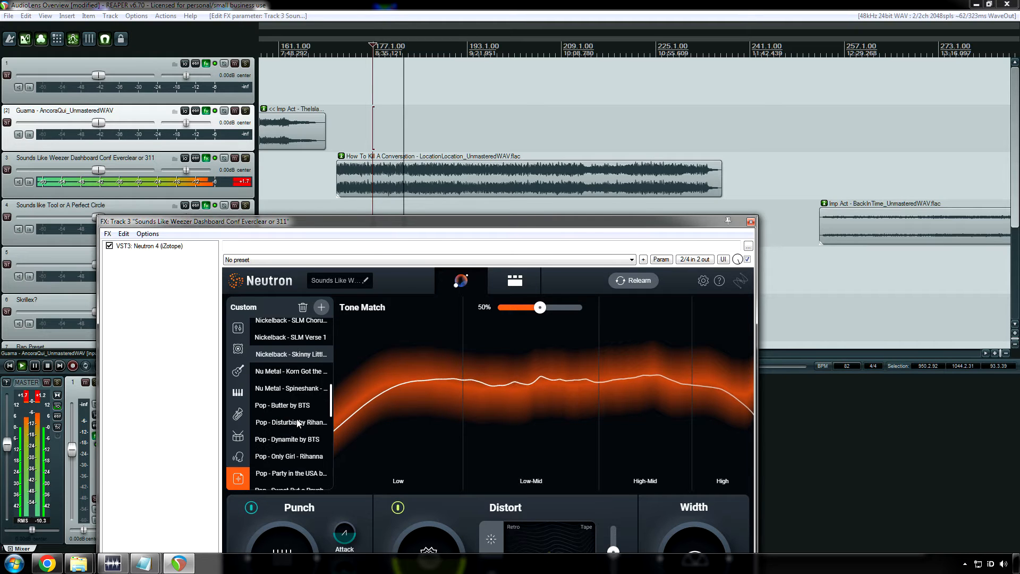
scroll(298, 422, "down", 5)
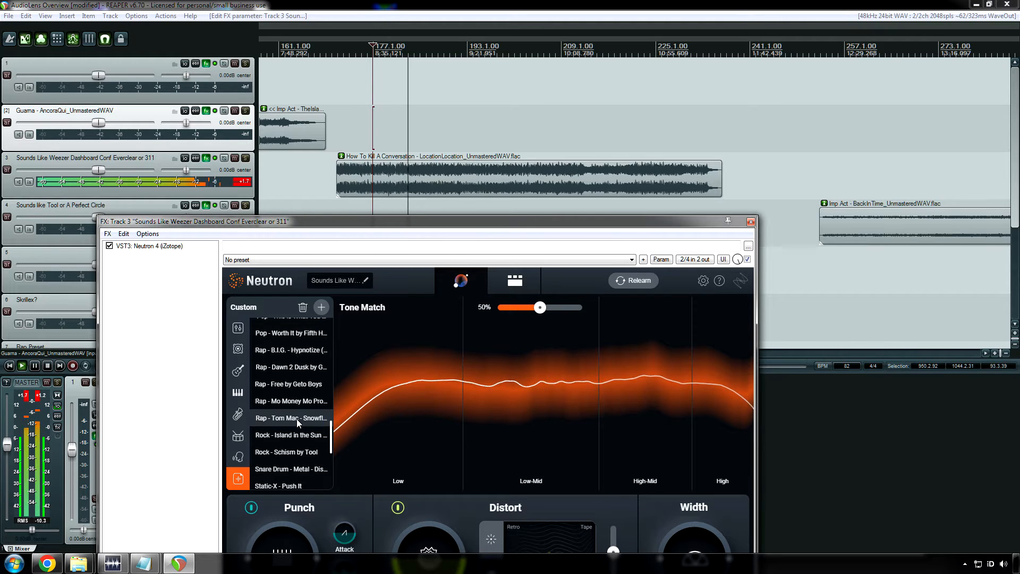
scroll(297, 419, "down", 5)
scroll(297, 419, "up", 8)
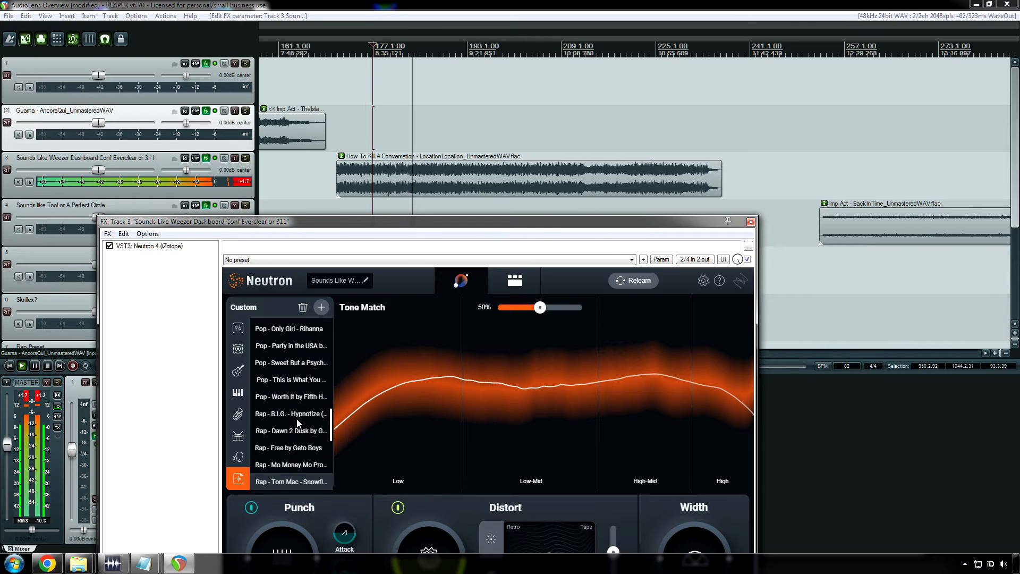
scroll(296, 419, "up", 8)
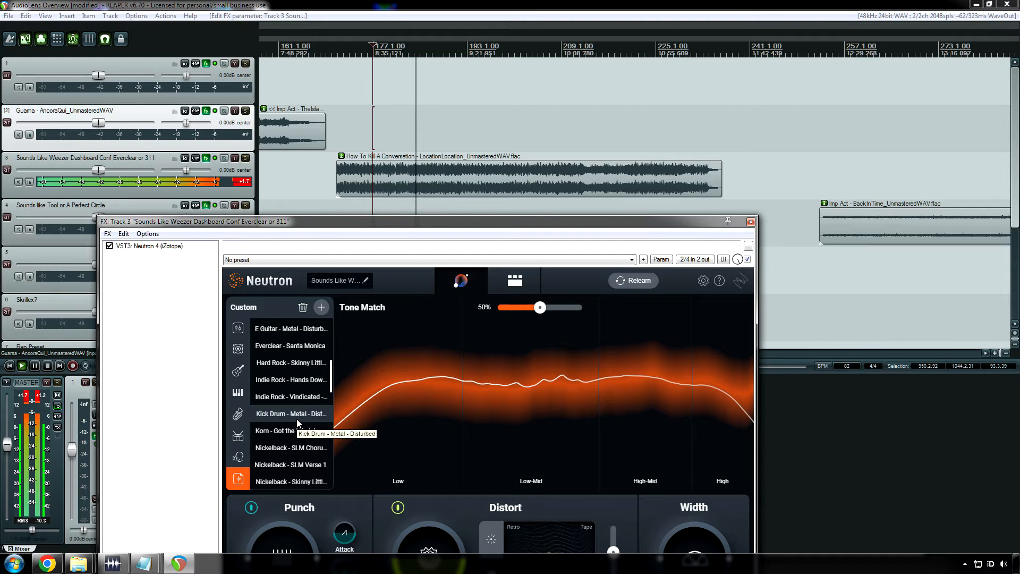
scroll(302, 401, "up", 4)
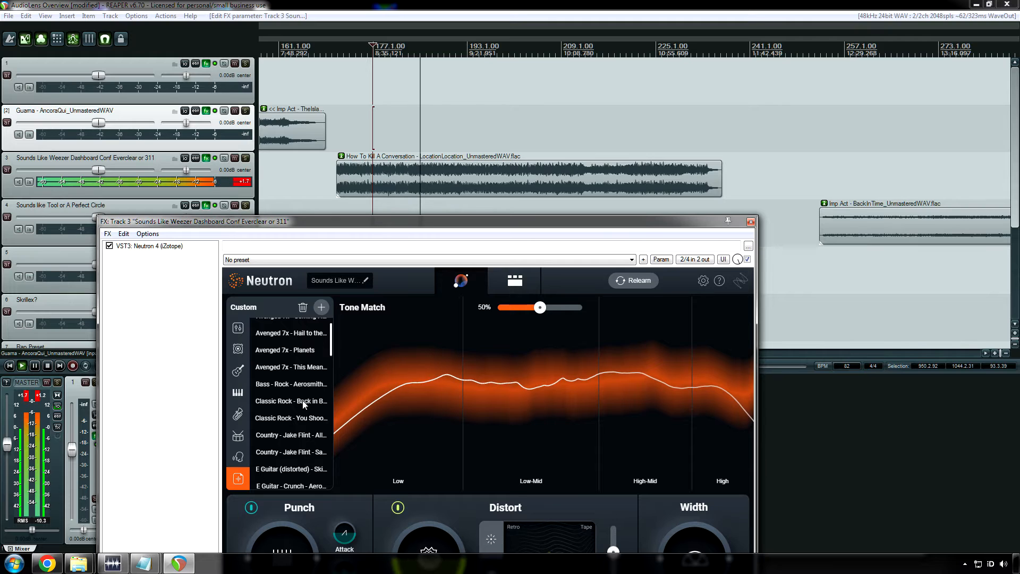
scroll(302, 401, "up", 1)
scroll(303, 431, "down", 12)
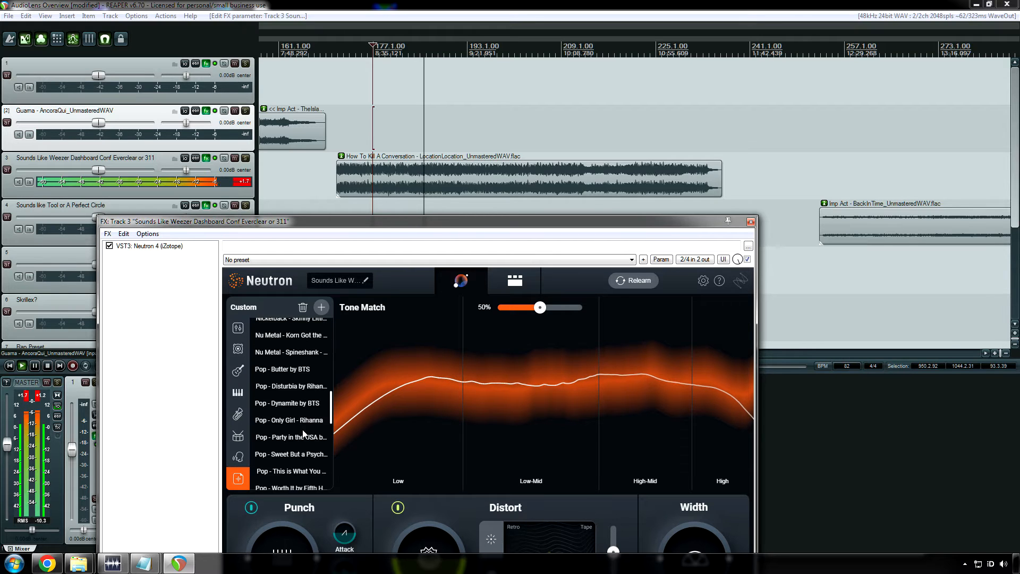
scroll(303, 433, "down", 5)
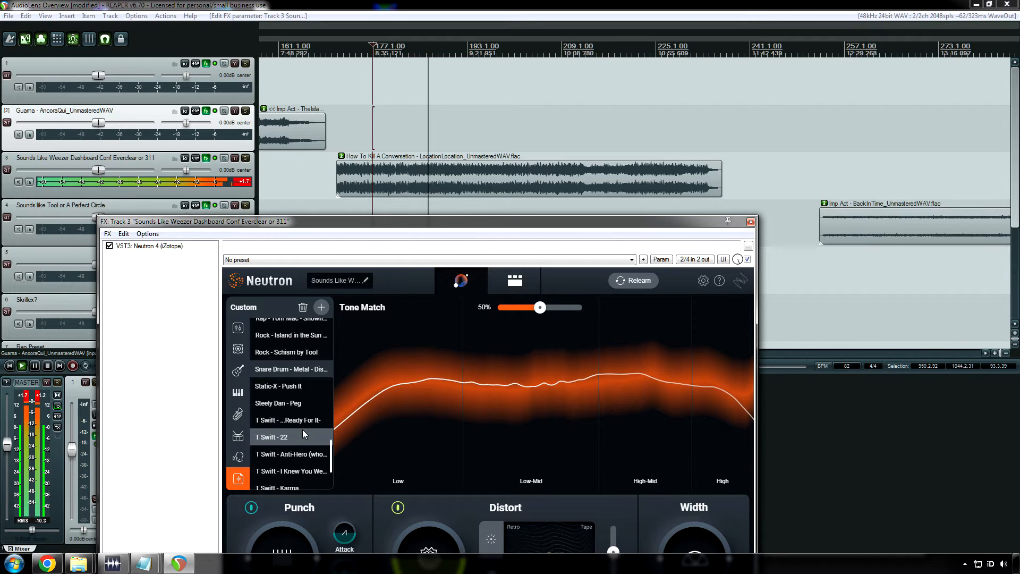
left_click(301, 429)
scroll(302, 429, "down", 5)
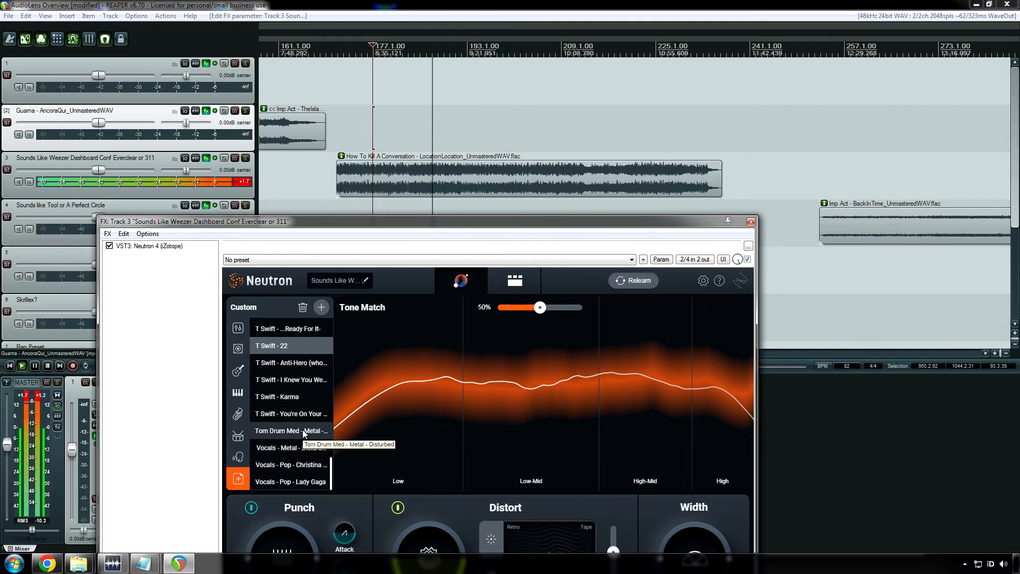
scroll(302, 429, "up", 10)
scroll(302, 429, "down", 10)
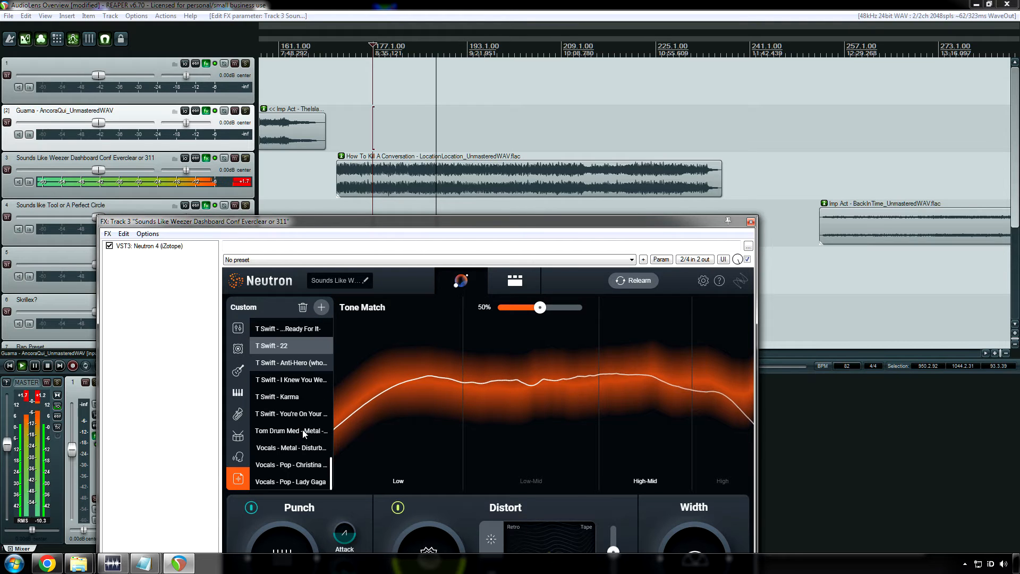
scroll(302, 429, "up", 15)
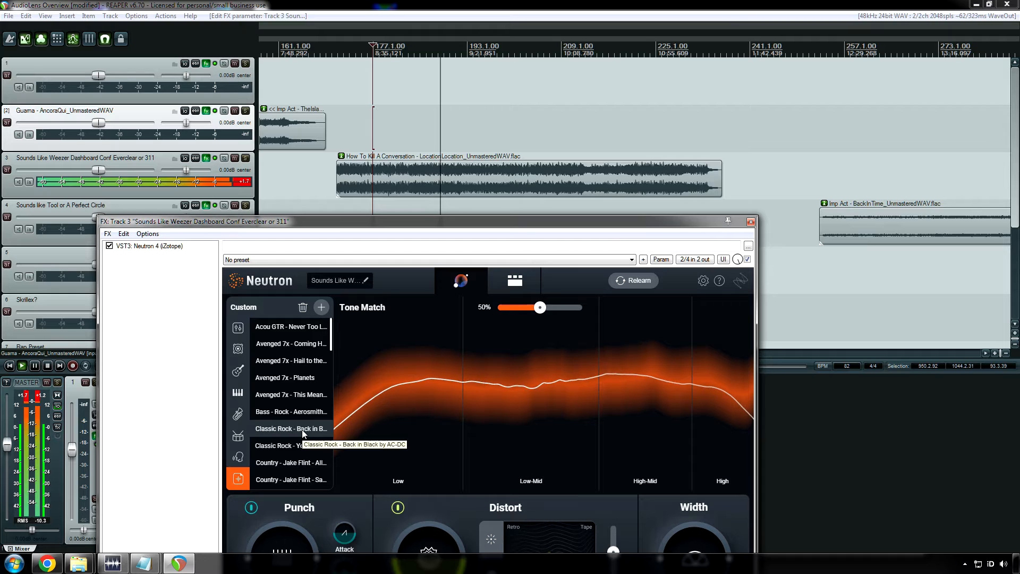
scroll(304, 433, "down", 7)
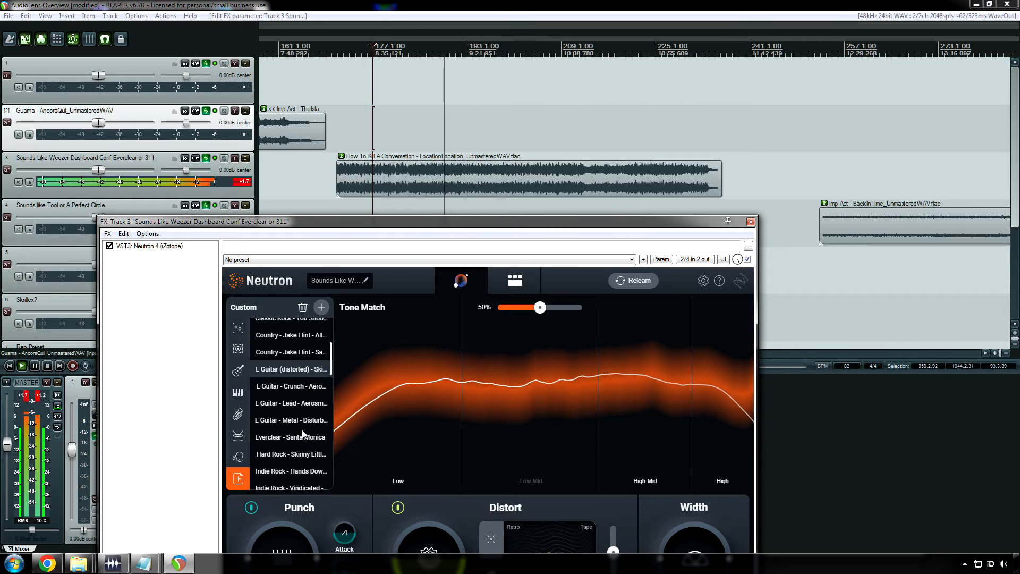
scroll(302, 429, "down", 4)
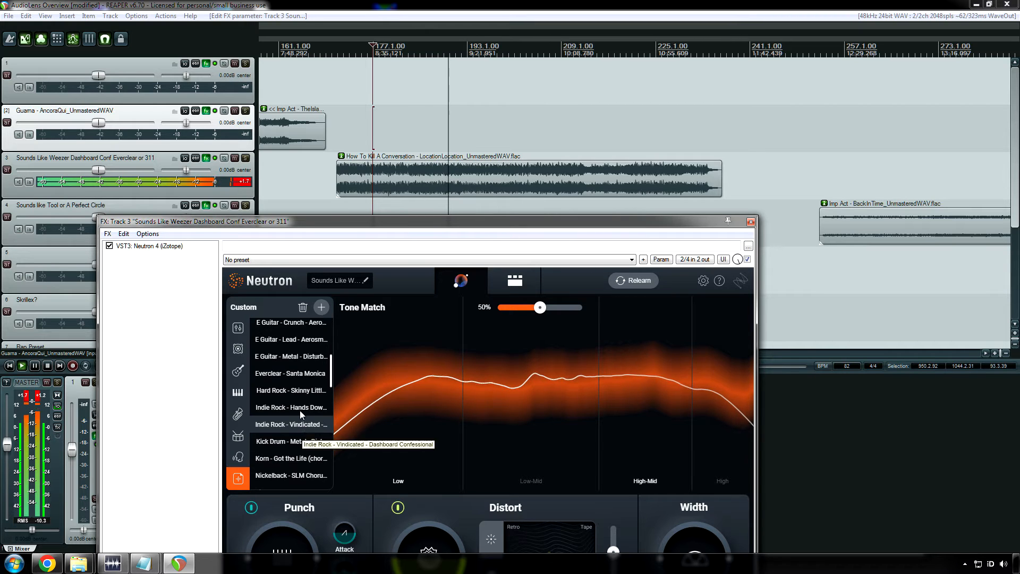
Set the tone match target to Indie Rock - Vindicated at 100% and audition the clip from about bar 175.
left_click(290, 382)
scroll(284, 379, "up", 2)
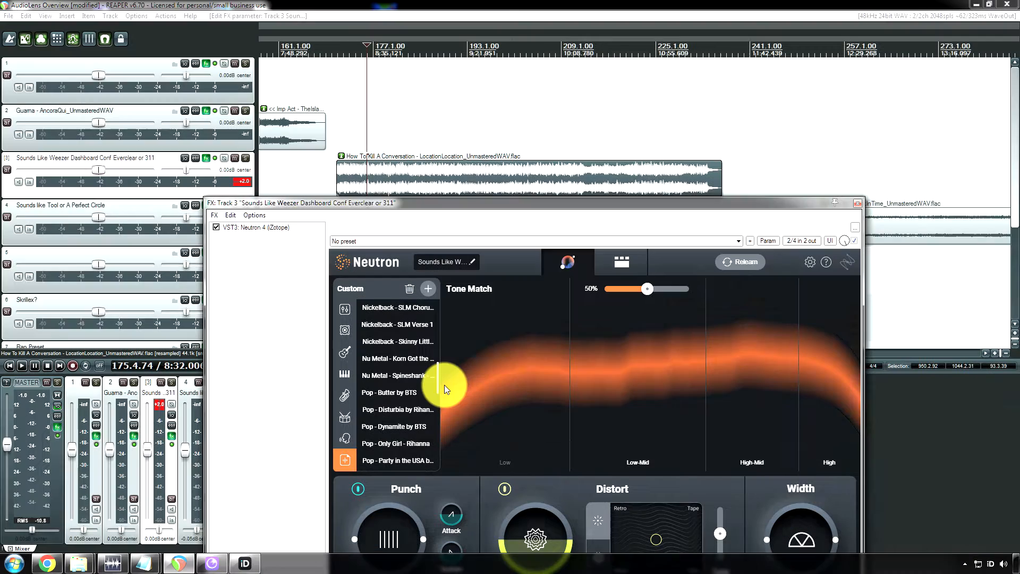
scroll(444, 385, "up", 5)
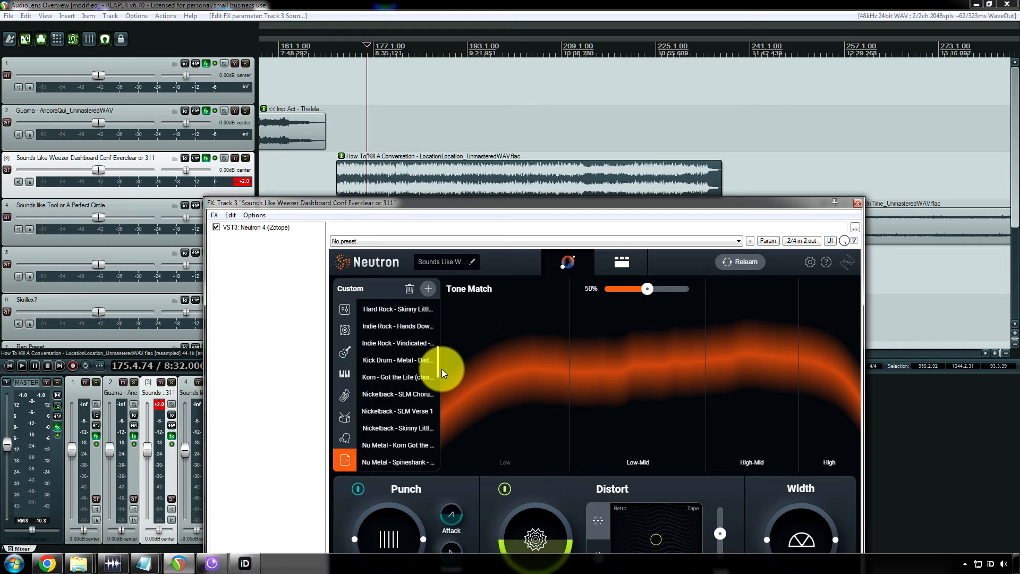
left_click(414, 347)
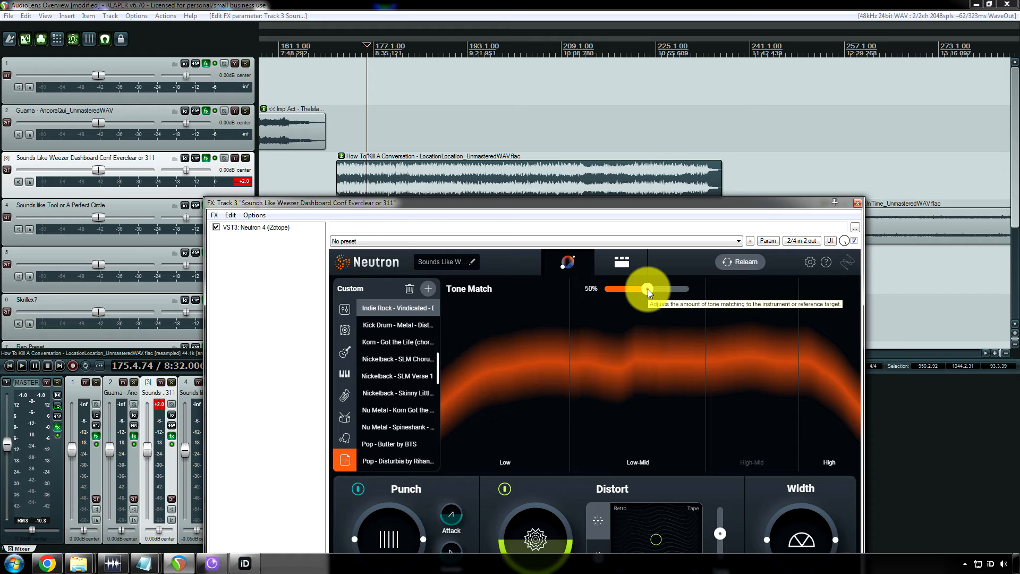
left_click_drag(648, 289, 687, 291)
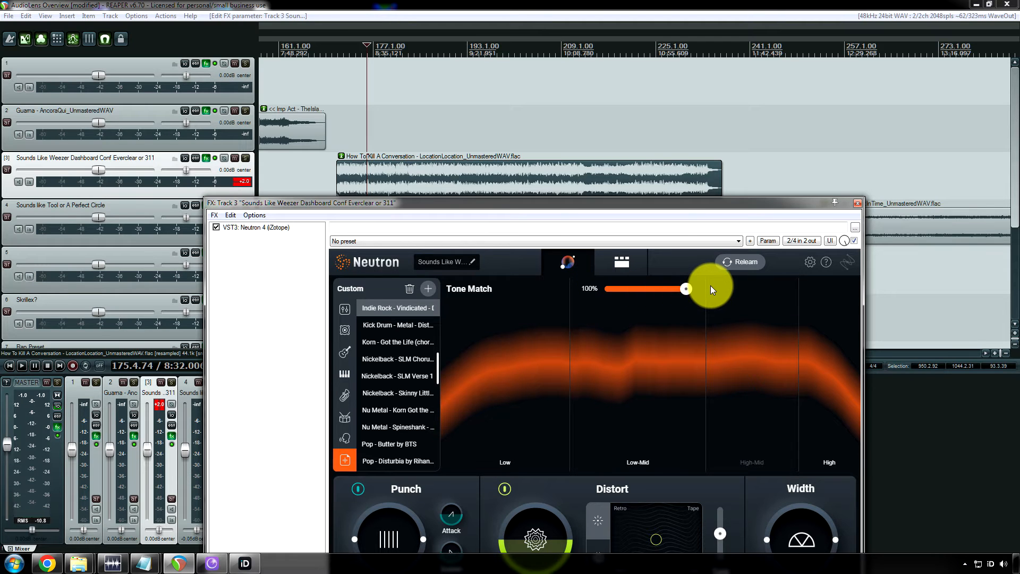
key("space")
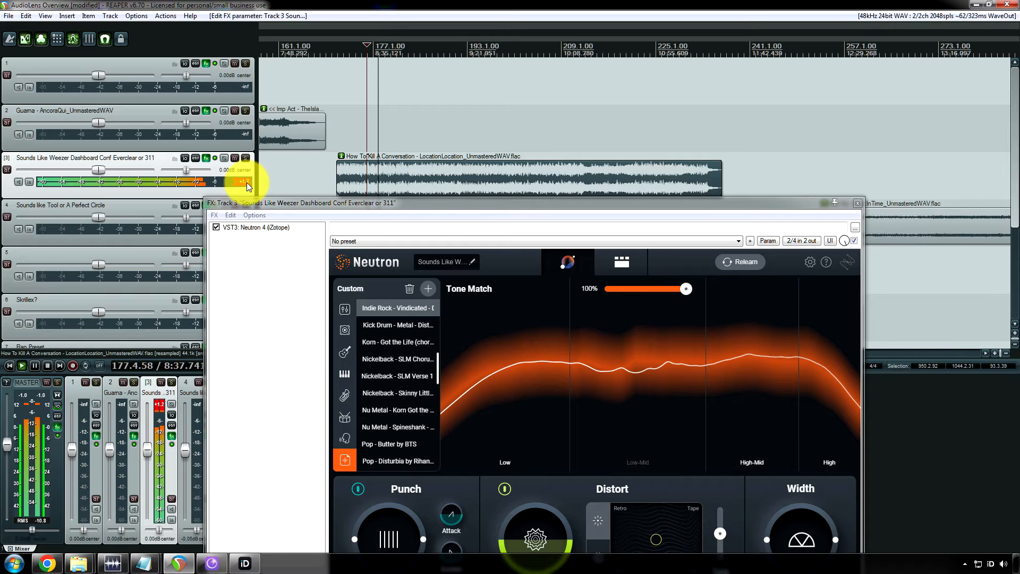
key("space")
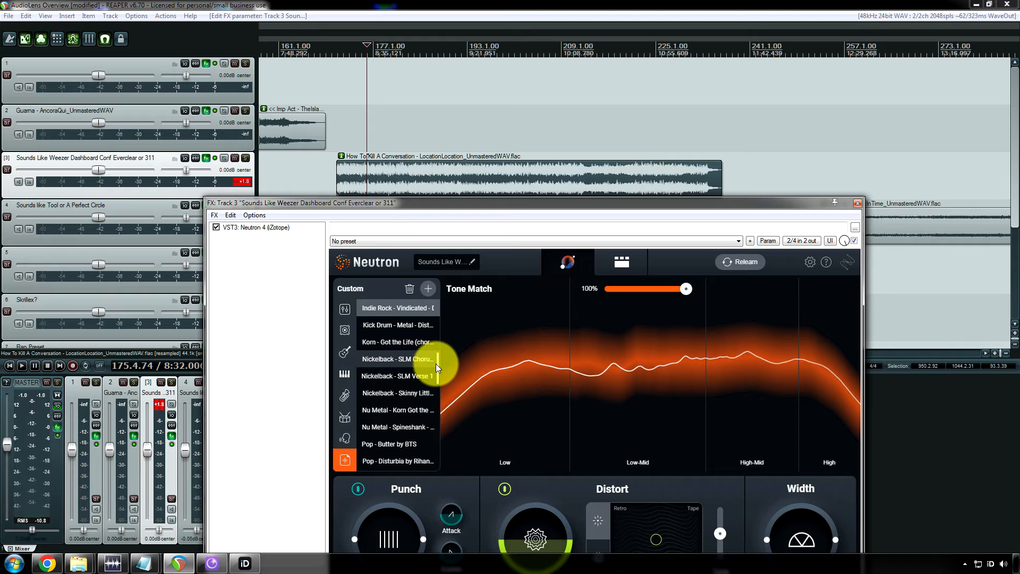
Set the tone match target to Avenged 7x - Coming Home at 50% and audition the clip from about bar 175.
left_click_drag(437, 362, 441, 308)
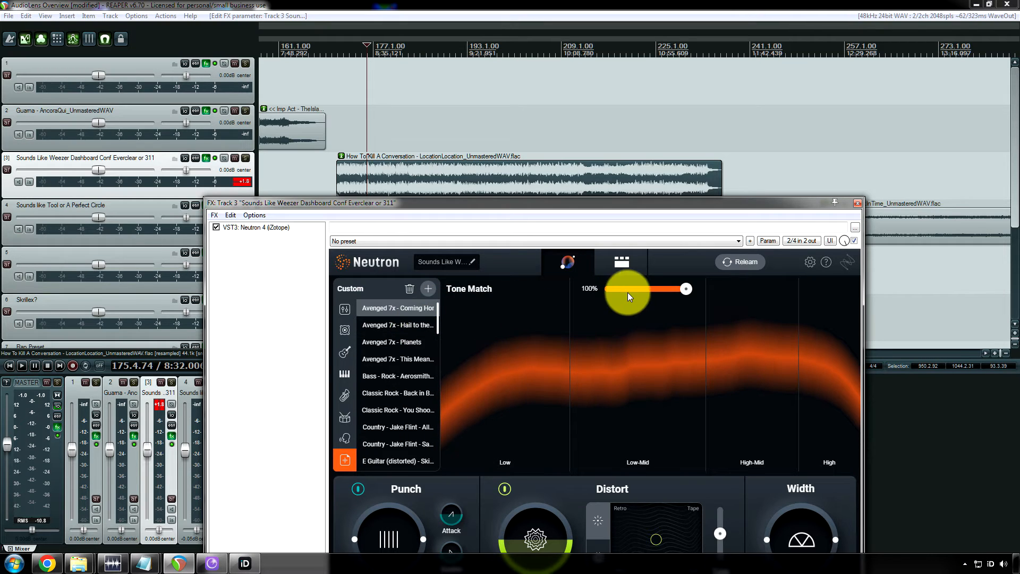
left_click_drag(627, 293, 647, 289)
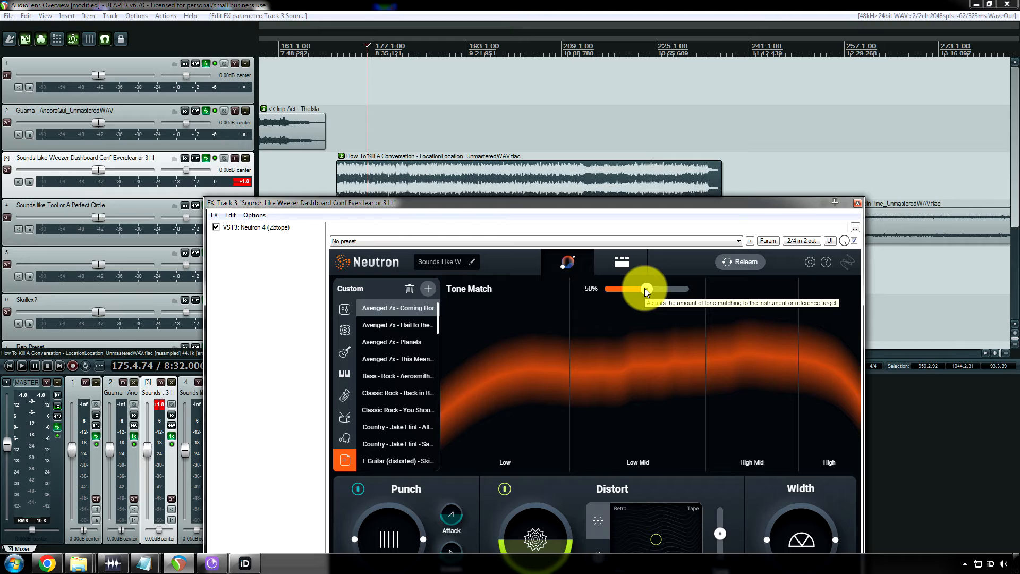
key("space")
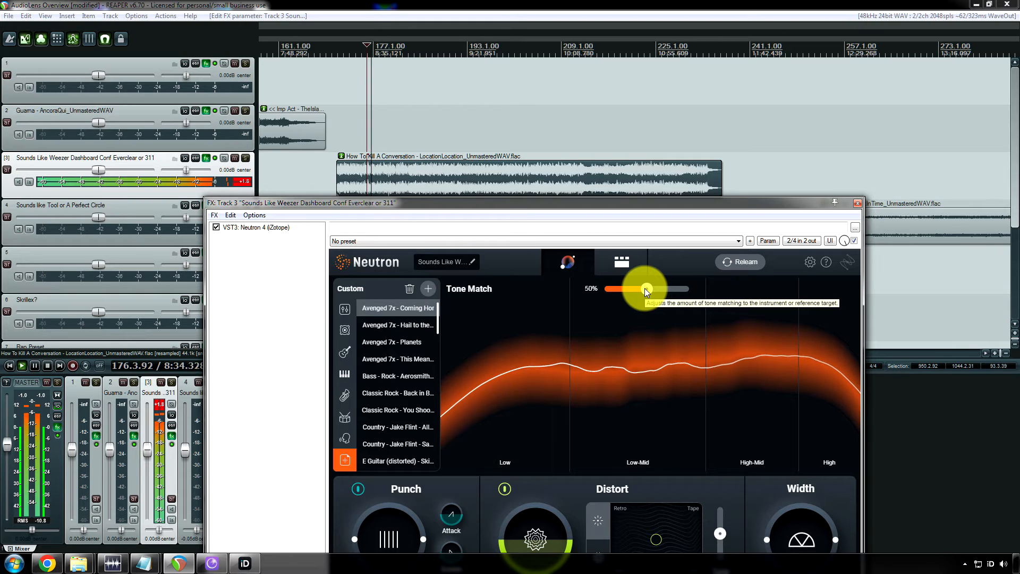
key("space")
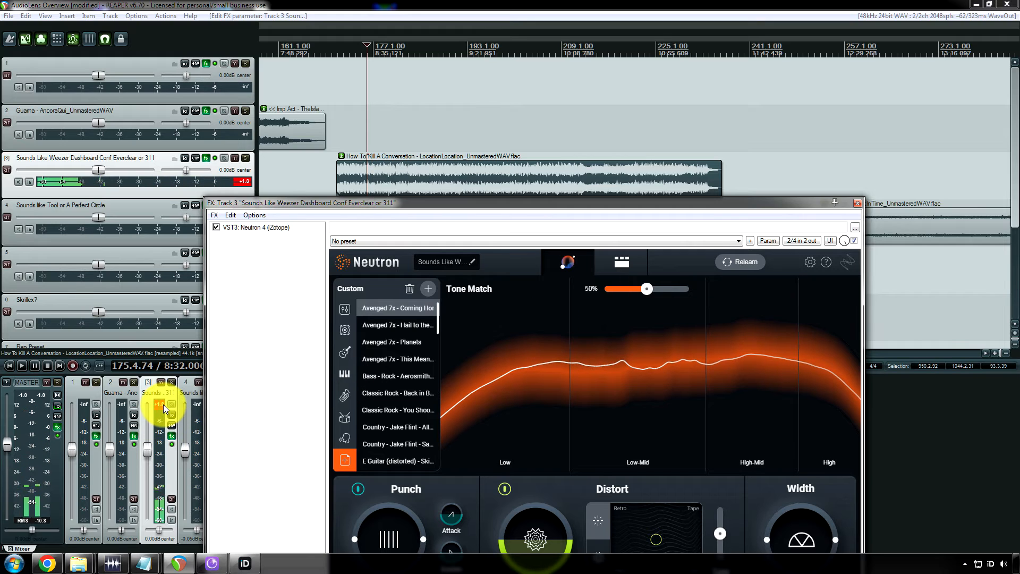
Reset track 3's clipped peak indicator and close its Neutron 4 effects window.
left_click(164, 404)
left_click(342, 128)
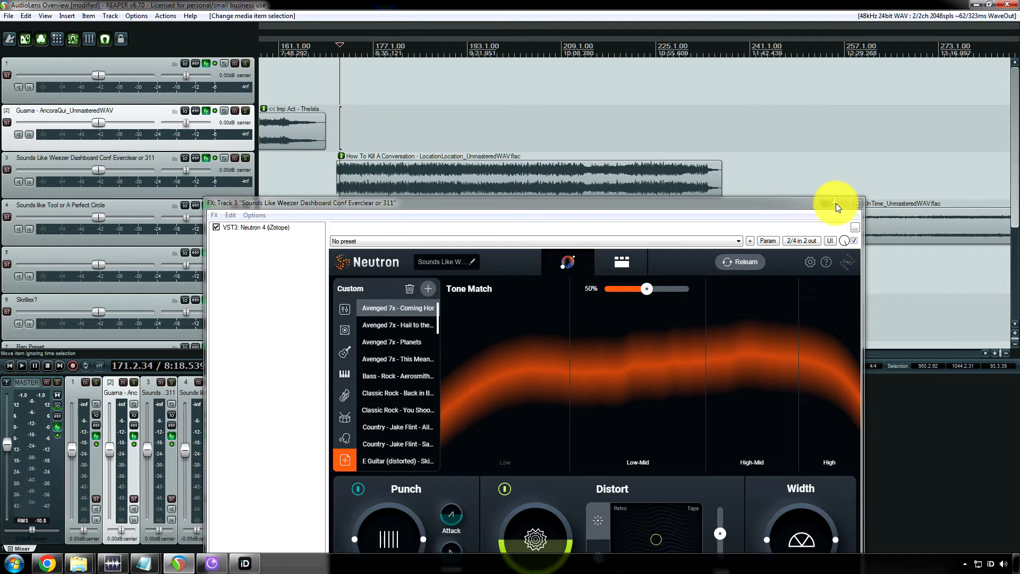
left_click(857, 203)
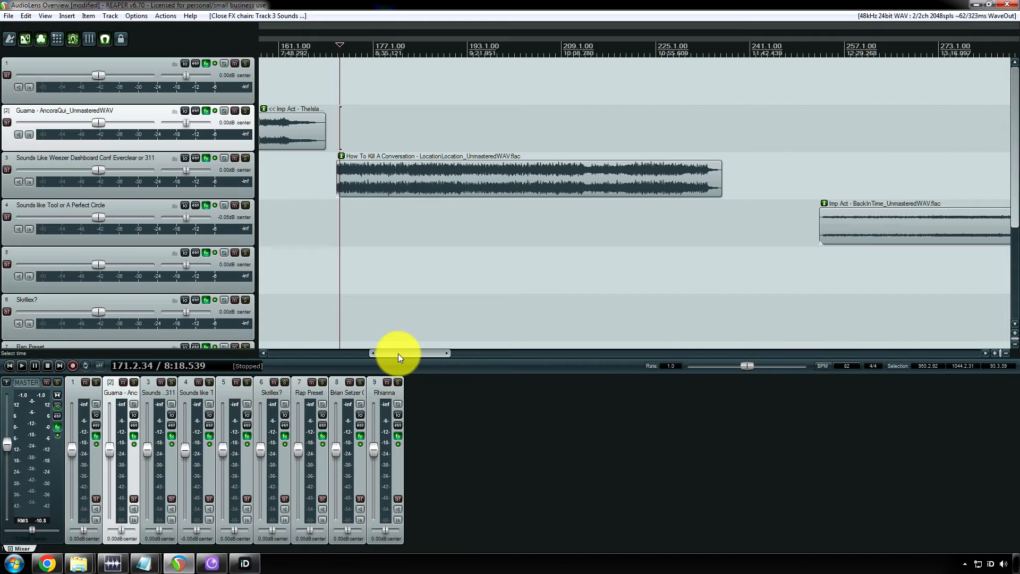
Return to the start of the arrangement and place the edit cursor at about bar 12 in track 3's lane.
left_click_drag(397, 353, 297, 353)
left_click(309, 176)
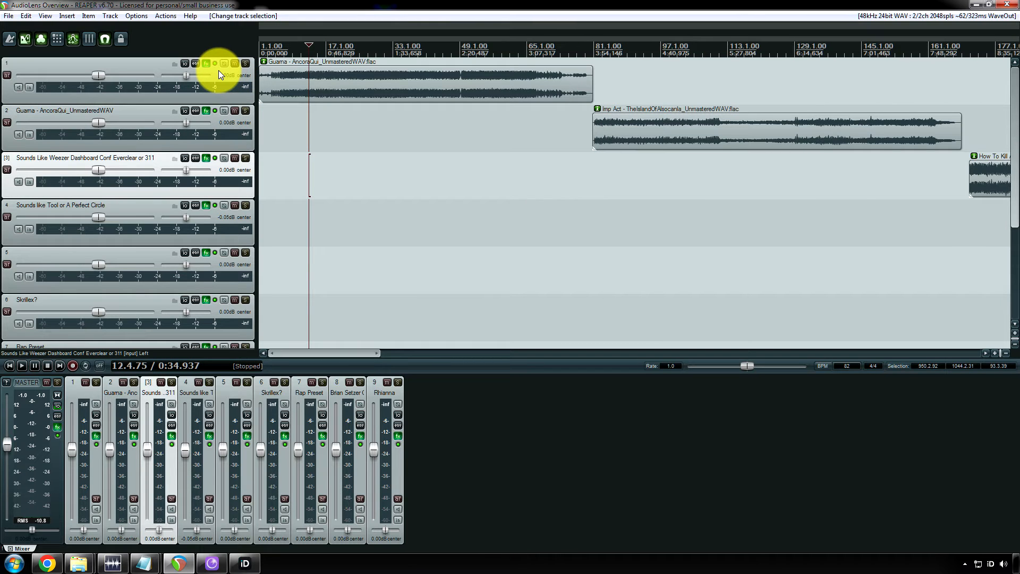
Open track 1's Neutron 4 effects window, look over its custom tone match targets and close it.
left_click(206, 64)
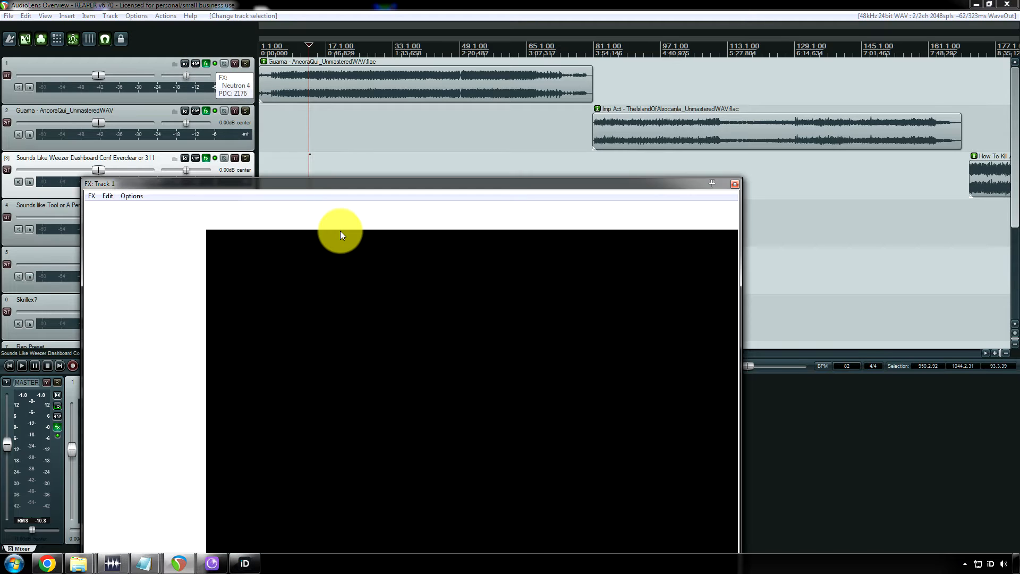
left_click_drag(297, 184, 497, 174)
left_click_drag(513, 296, 508, 316)
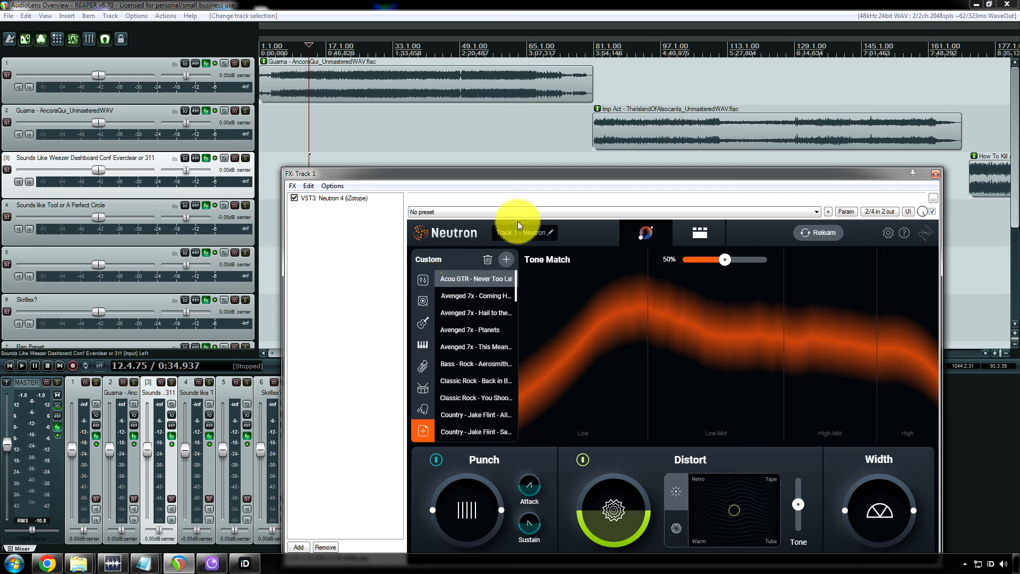
left_click(936, 175)
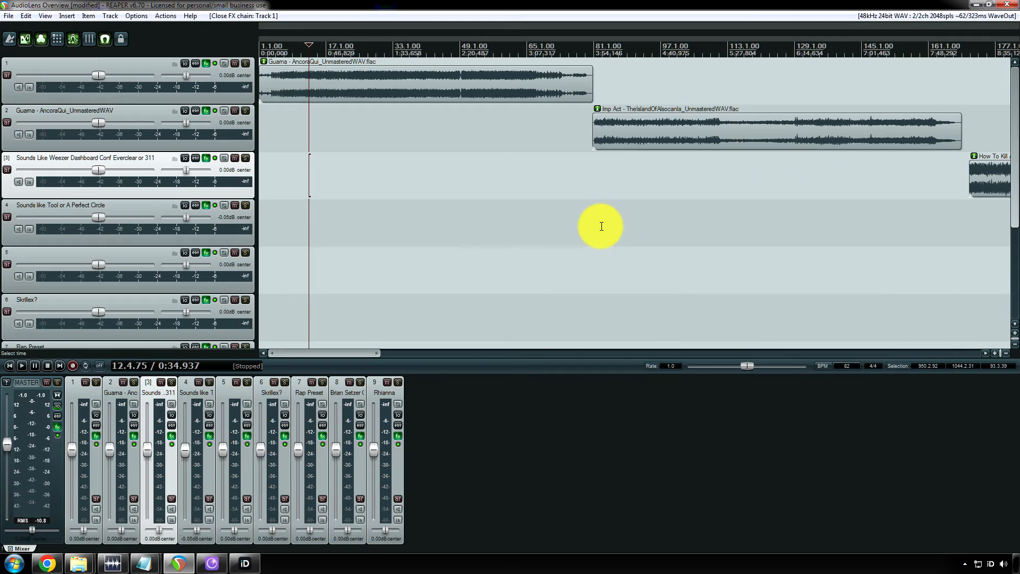
scroll(599, 226, "down", 5)
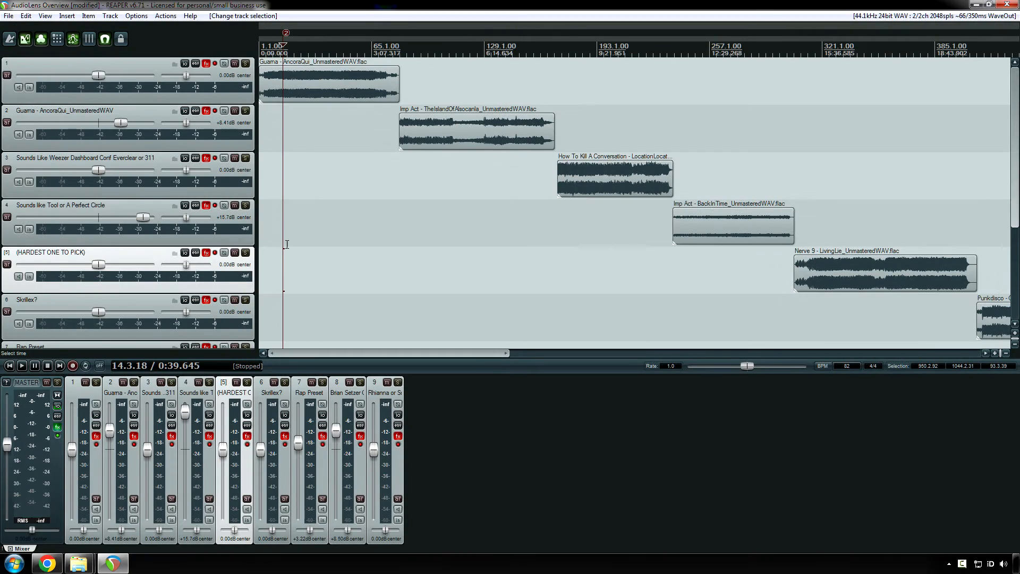
Enable track 1's effects and replace its first Neutron 4 with the second, playing the clip with T Swift - 22 at 50%.
left_click(215, 63)
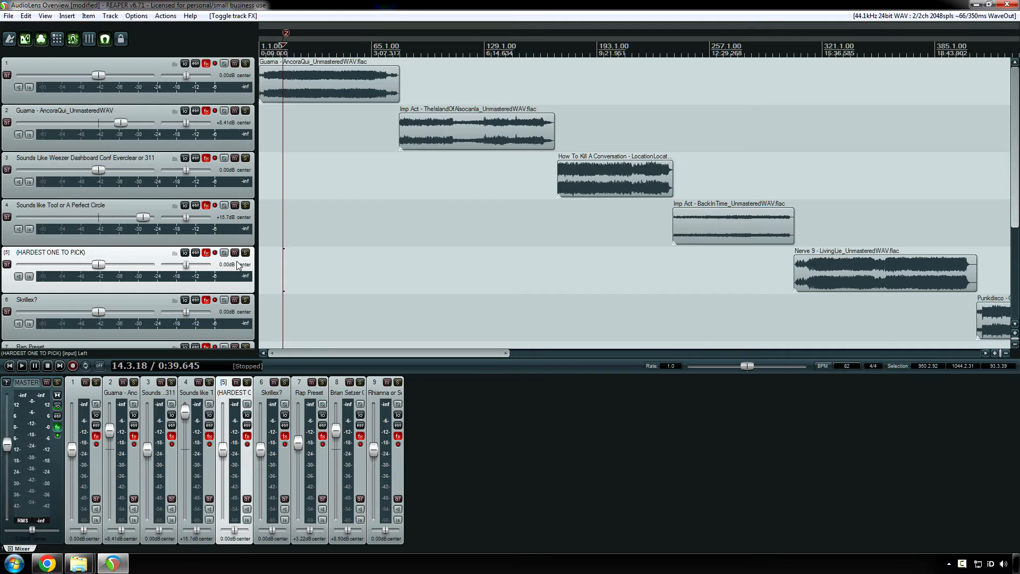
key("f")
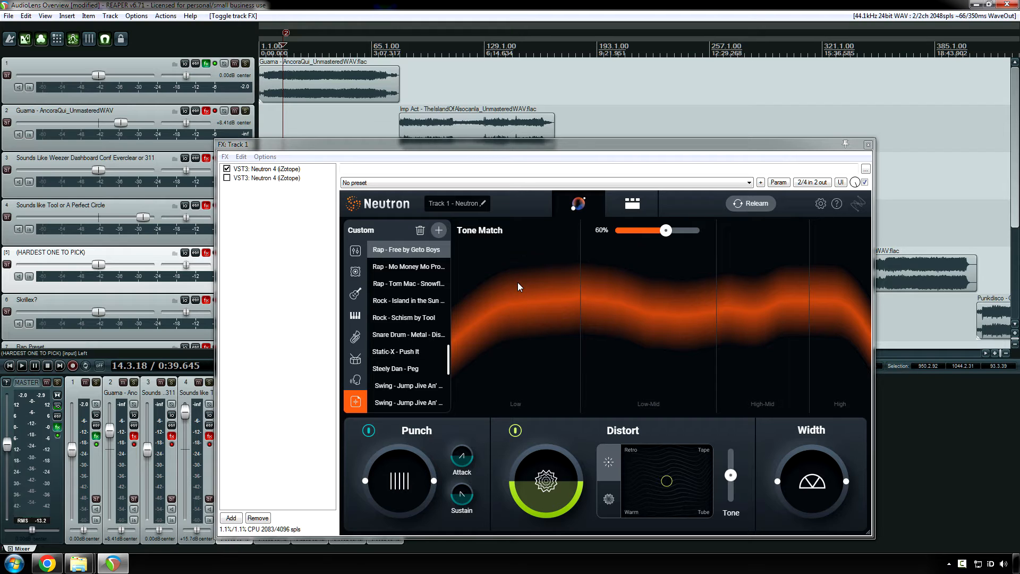
left_click(226, 170)
left_click(235, 180)
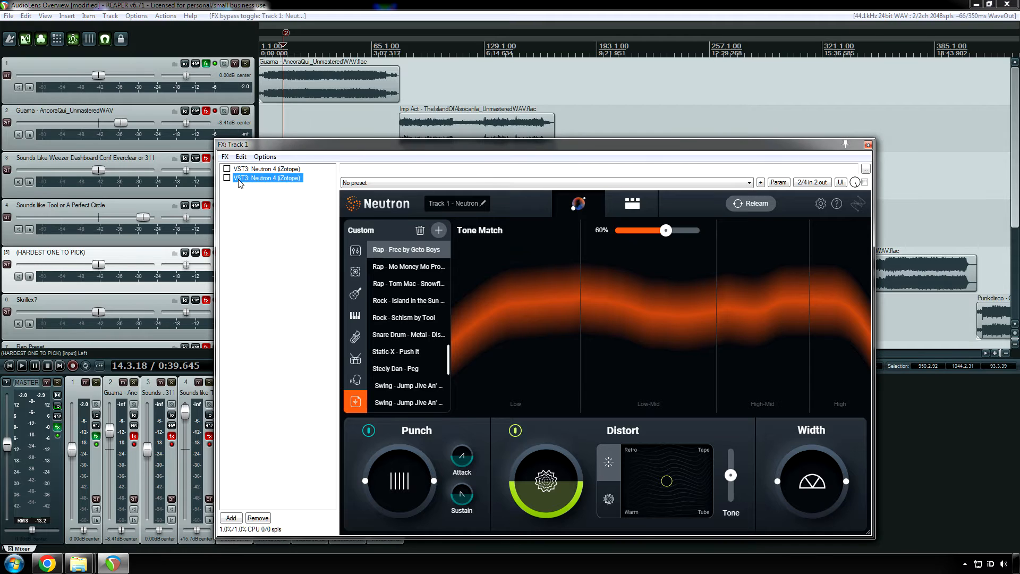
left_click(227, 178)
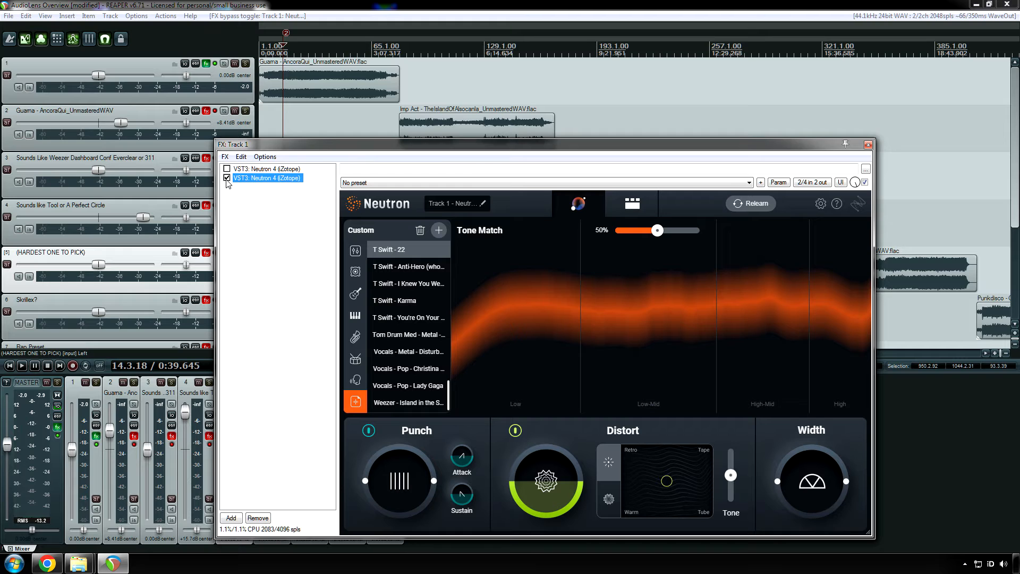
key("space")
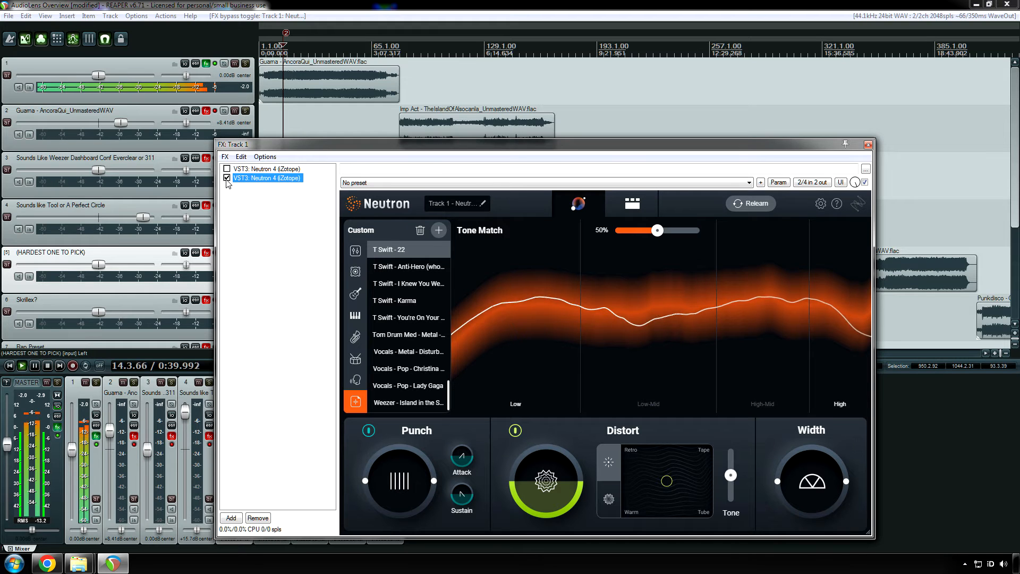
Compare the second Neutron 4 off and on during playback, and audition the first one's Rap - Free by Geto Boys target at 60%.
left_click(226, 178)
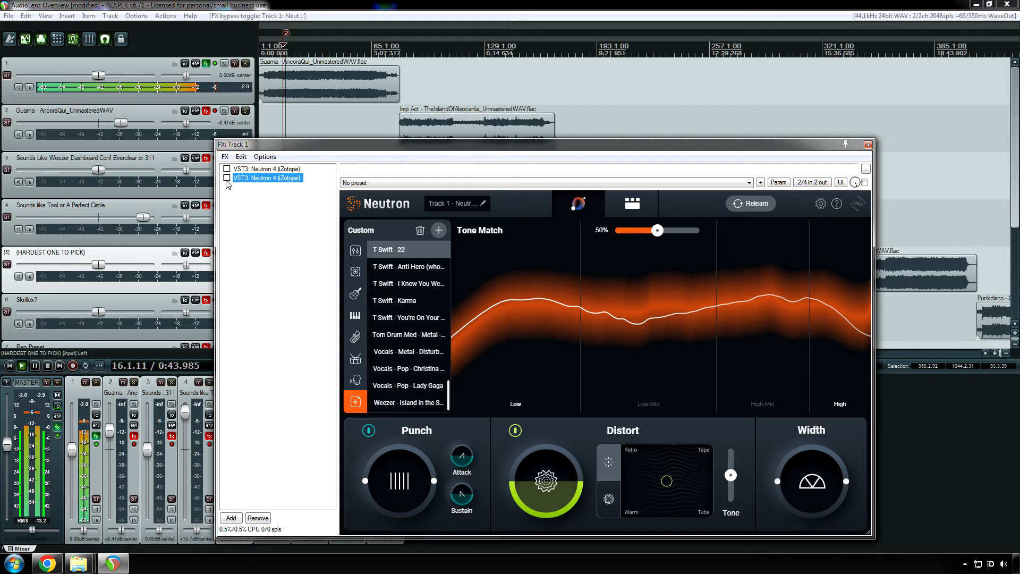
left_click(227, 178)
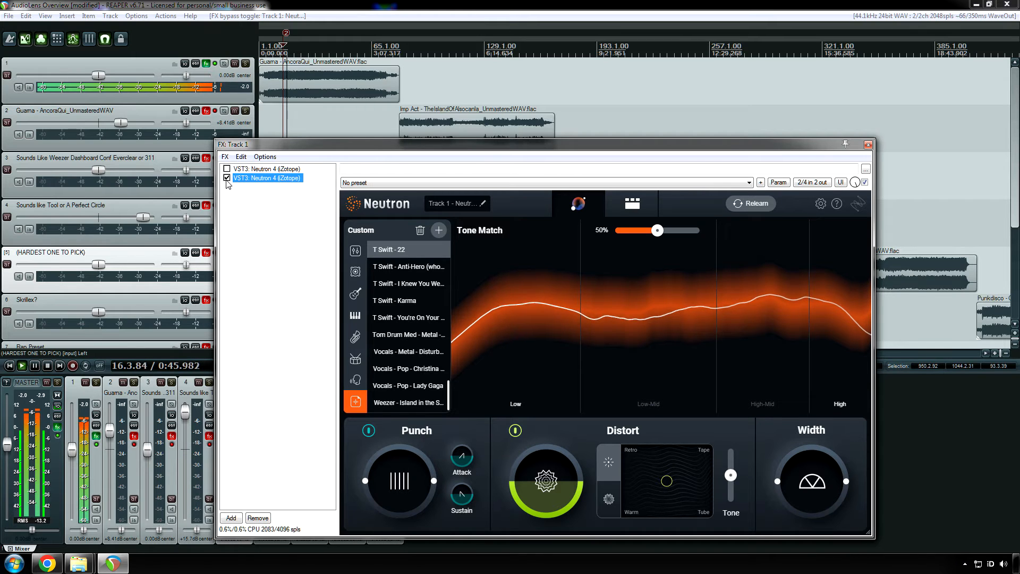
left_click(227, 179)
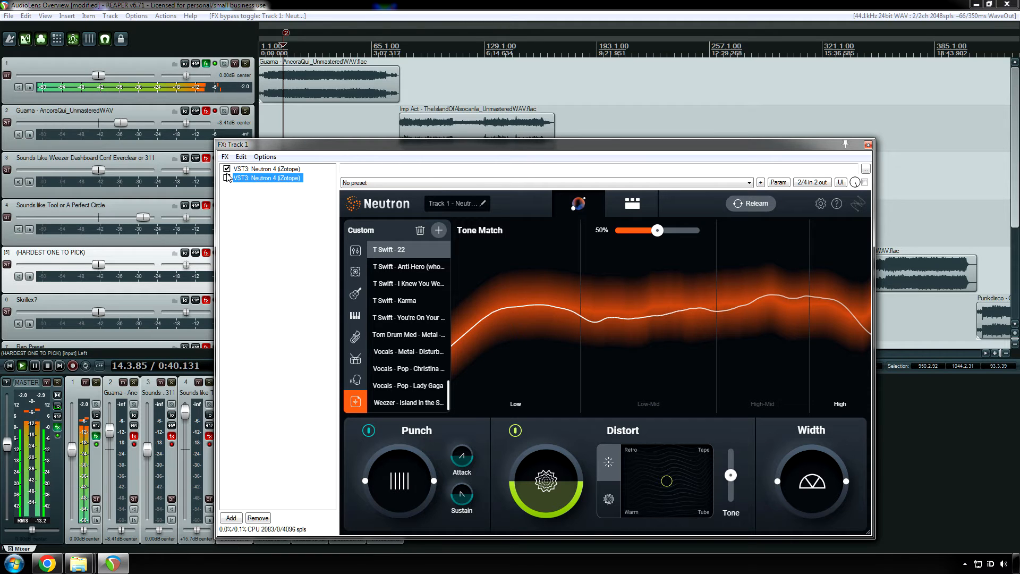
left_click(228, 173)
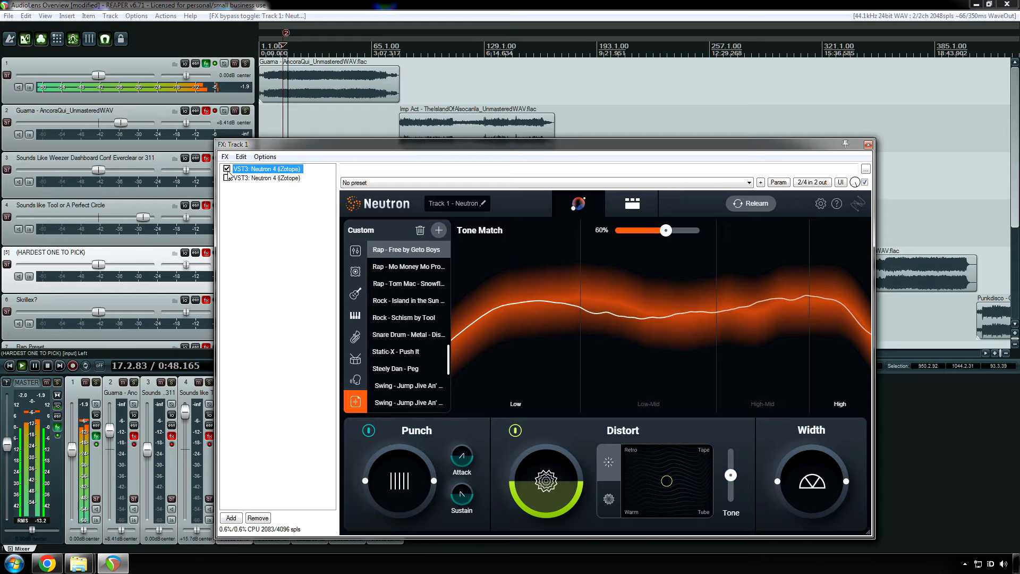
key("space")
Play track 1 with the second Neutron 4 active and raise its T Swift - 22 tone match amount to 60%.
left_click(227, 178)
key("space")
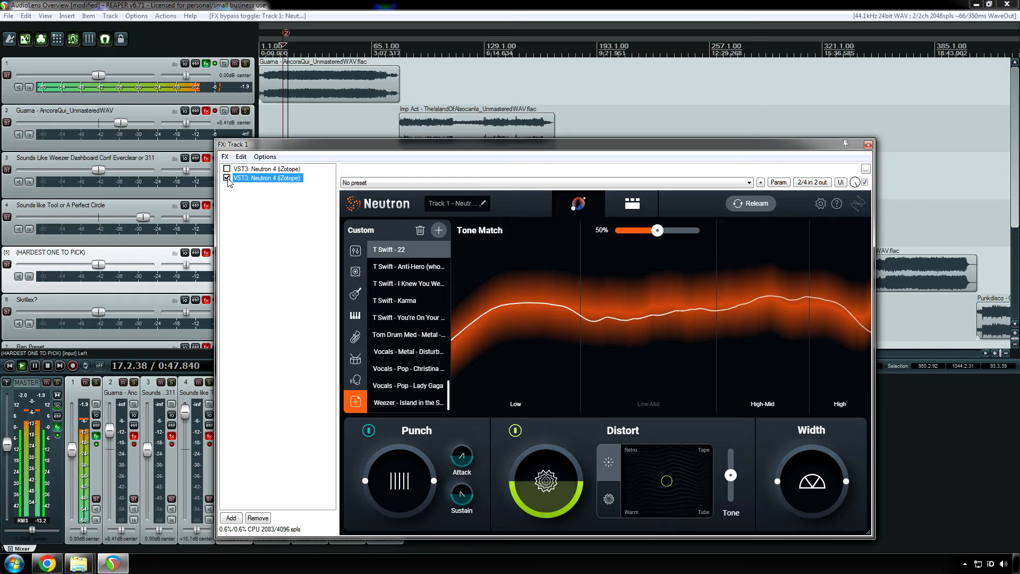
left_click_drag(660, 232, 667, 235)
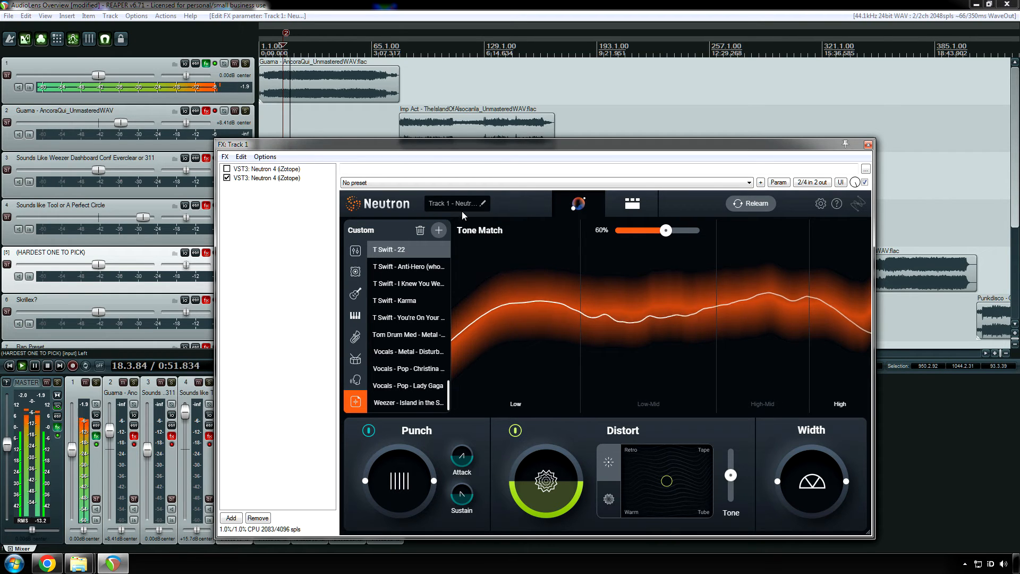
Swap the second Neutron 4 for the first and audition Rap - Free by Geto Boys at 60% from about bar 14.
key("space")
left_click(229, 178)
left_click(228, 170)
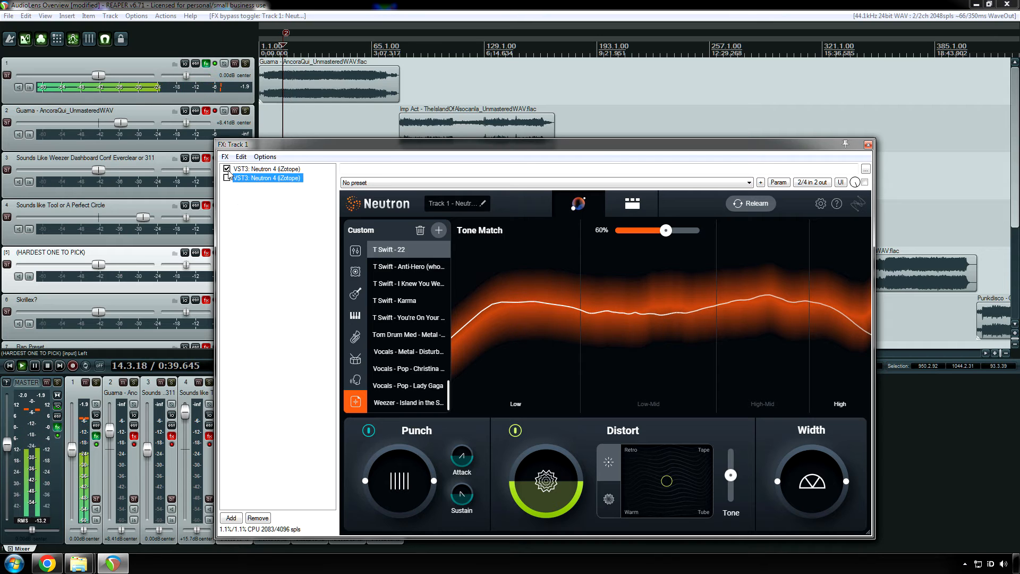
key("space")
left_click(249, 170)
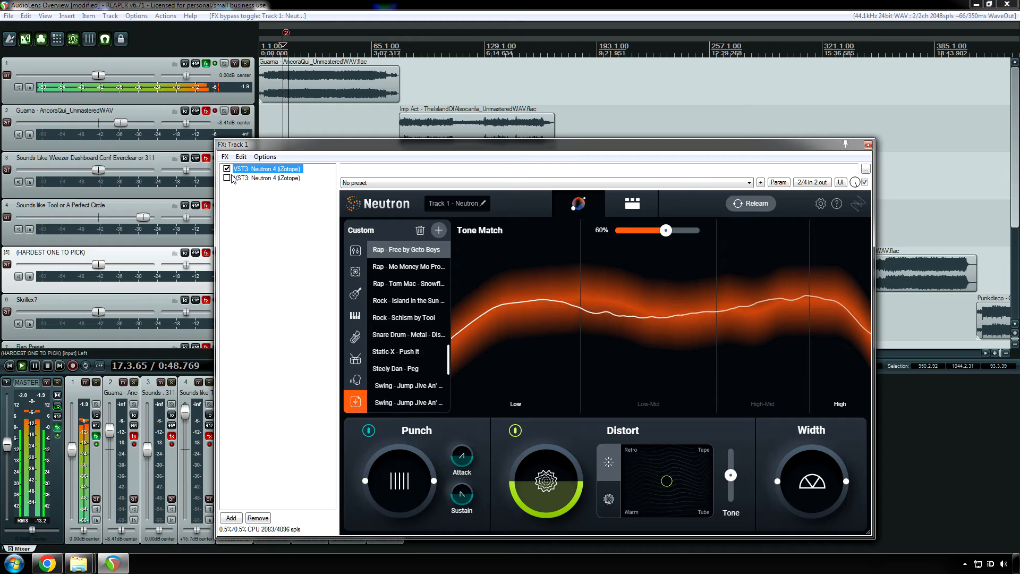
key("space")
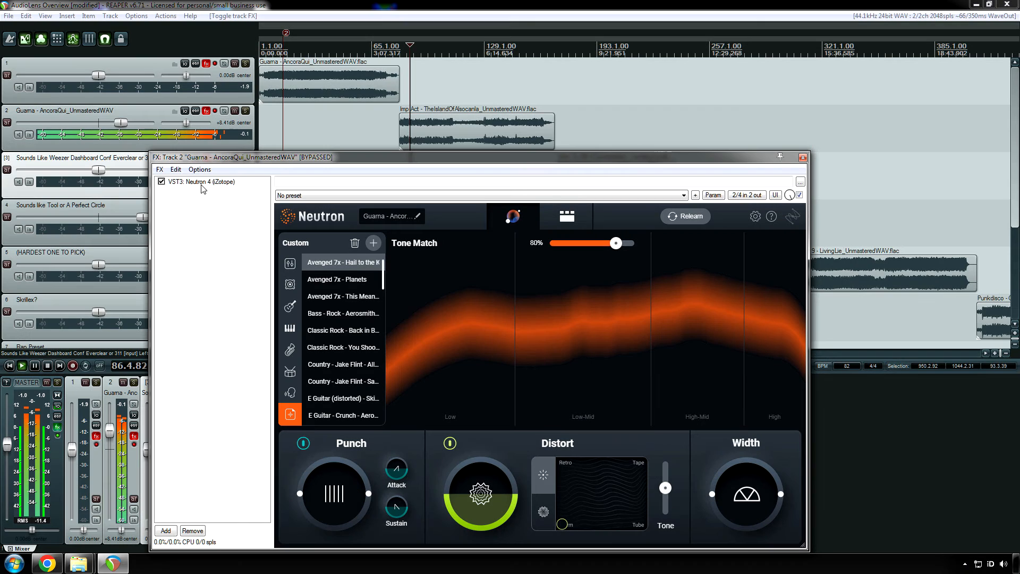
Compare track 2 with and without Avenged 7x - Hail to the K at 80%, leave its effects enabled and close the effects window.
left_click(215, 111)
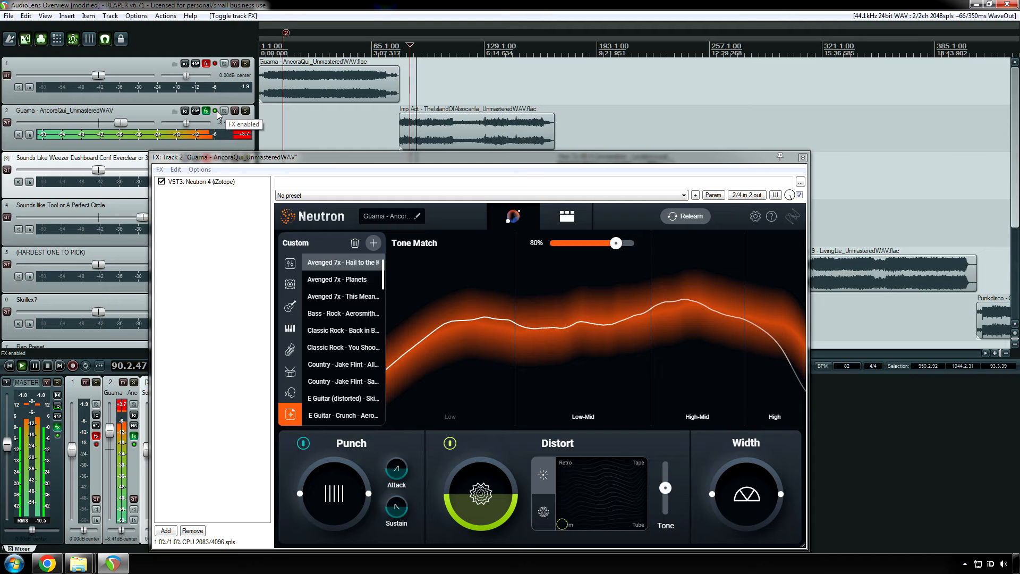
left_click(216, 112)
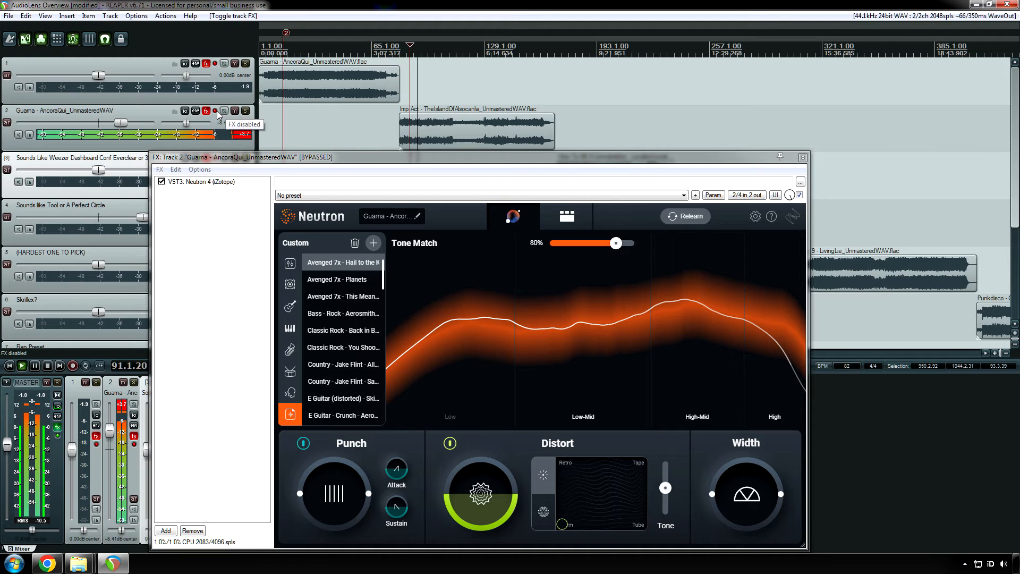
key("space")
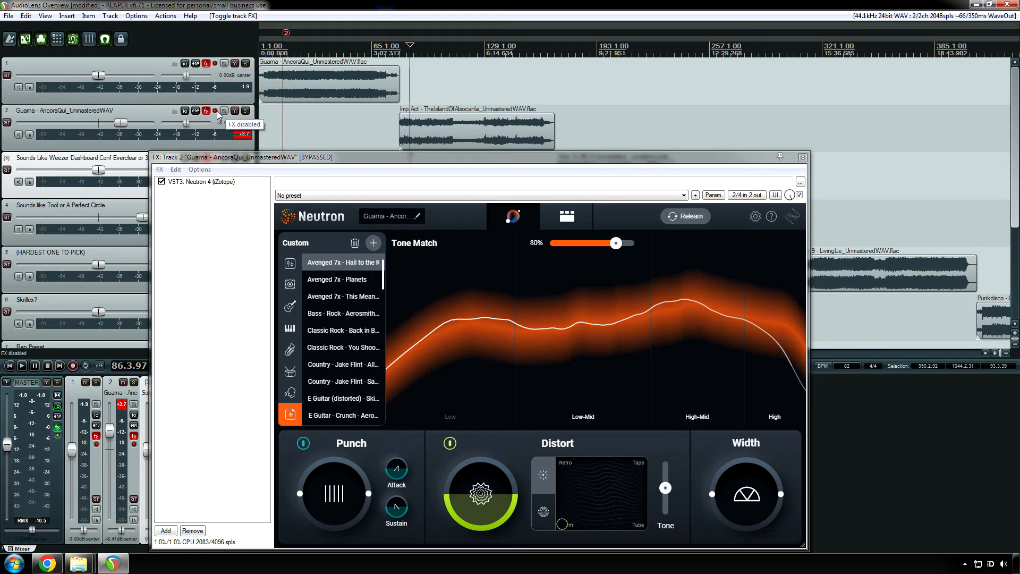
key("space")
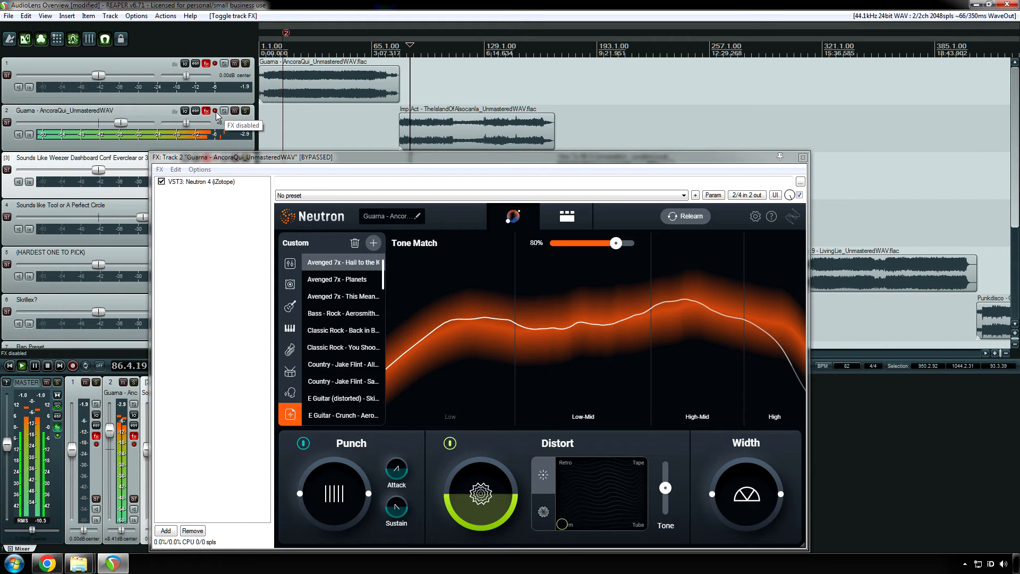
left_click(215, 111)
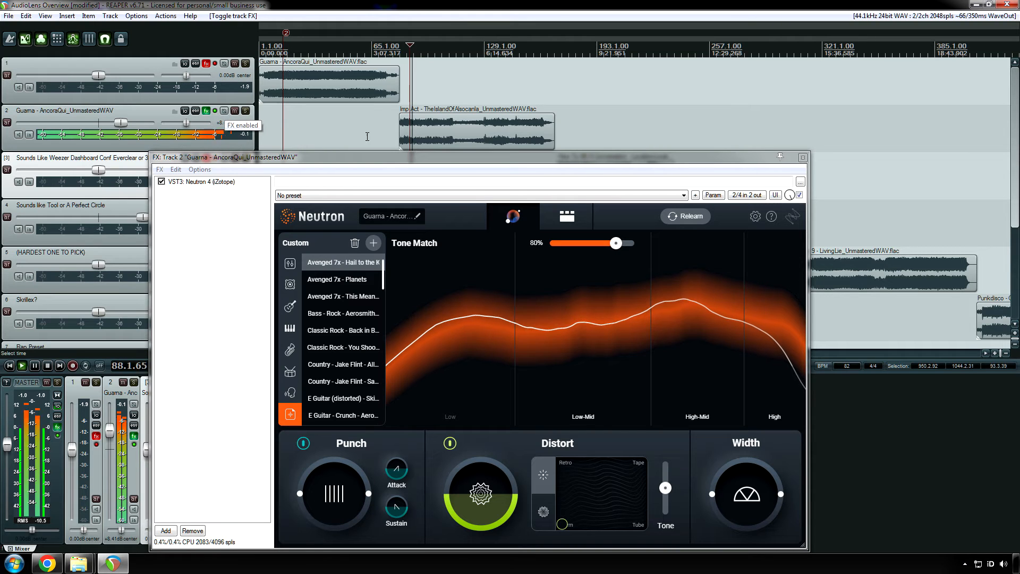
key("space")
left_click(803, 158)
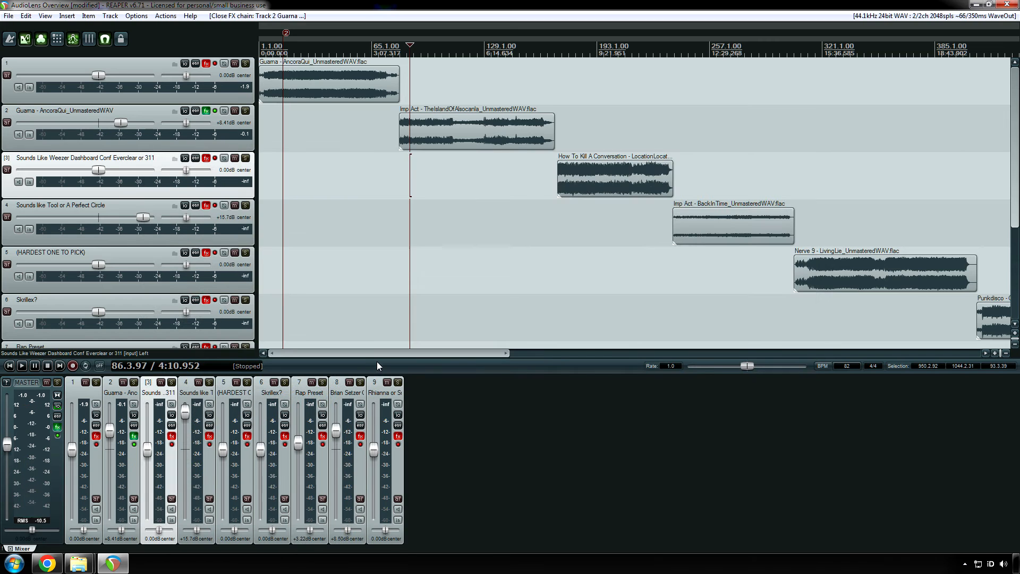
Place the edit cursor at about bar 170, just before the How To Kill A Conversation clip.
left_click_drag(376, 353, 416, 349)
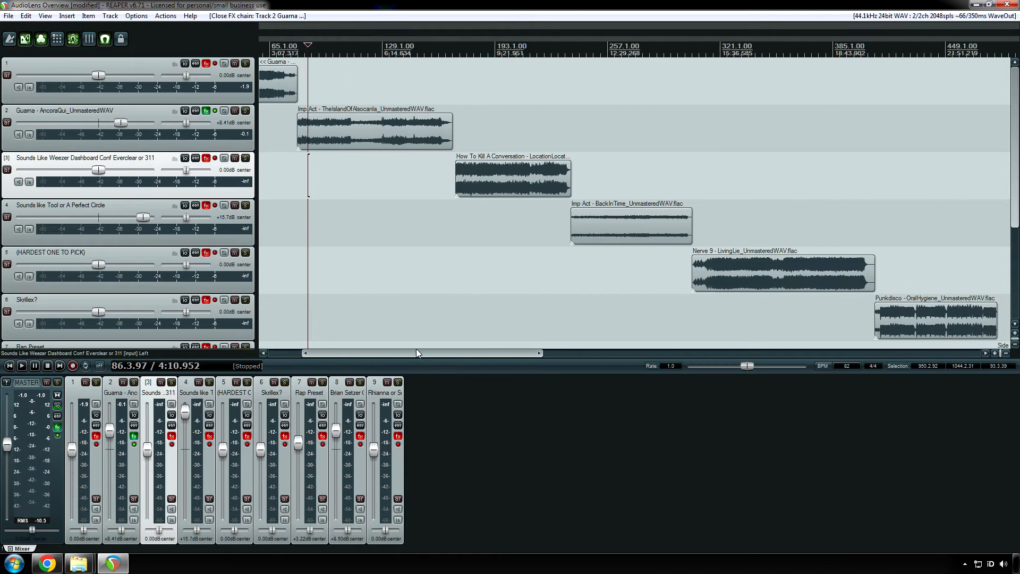
left_click(430, 243)
scroll(431, 244, "up", 5)
left_click(422, 246)
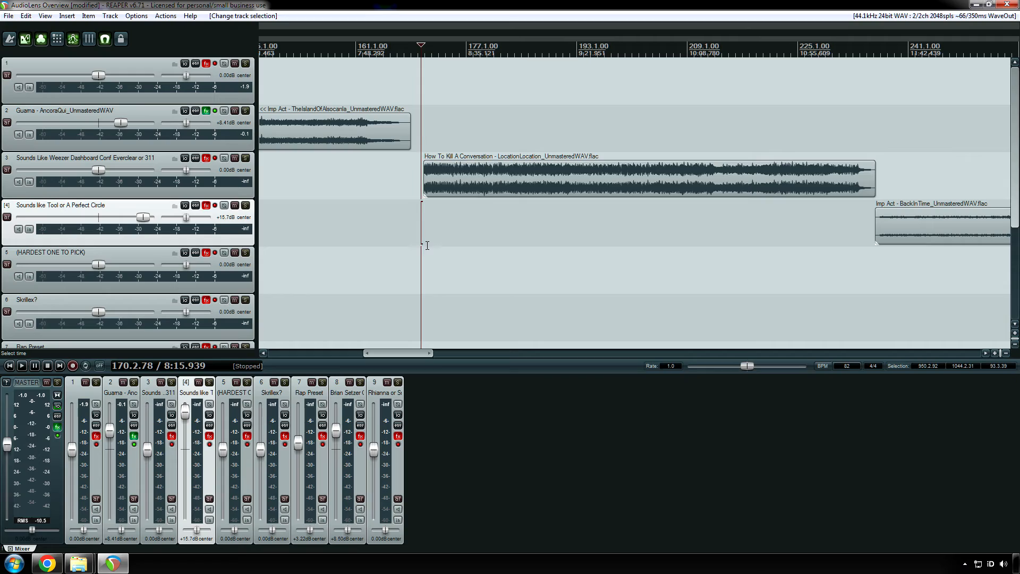
left_click(427, 246)
left_click(421, 245)
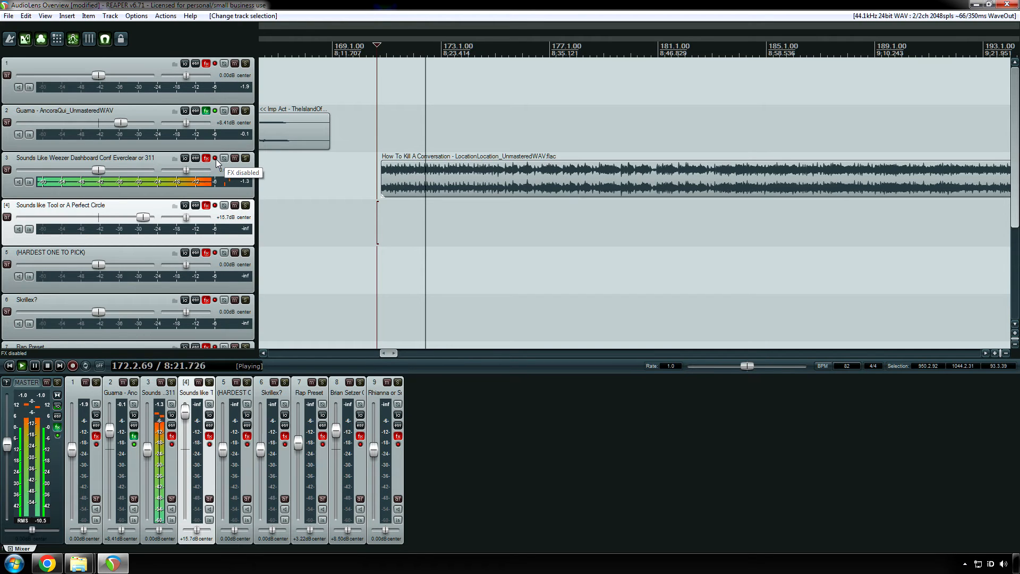
Enable track 3's effects and audition its clip from about bar 170, changing the tone match target to Avenged 7x - Hail to the K.
left_click(215, 159)
key("space")
key("space")
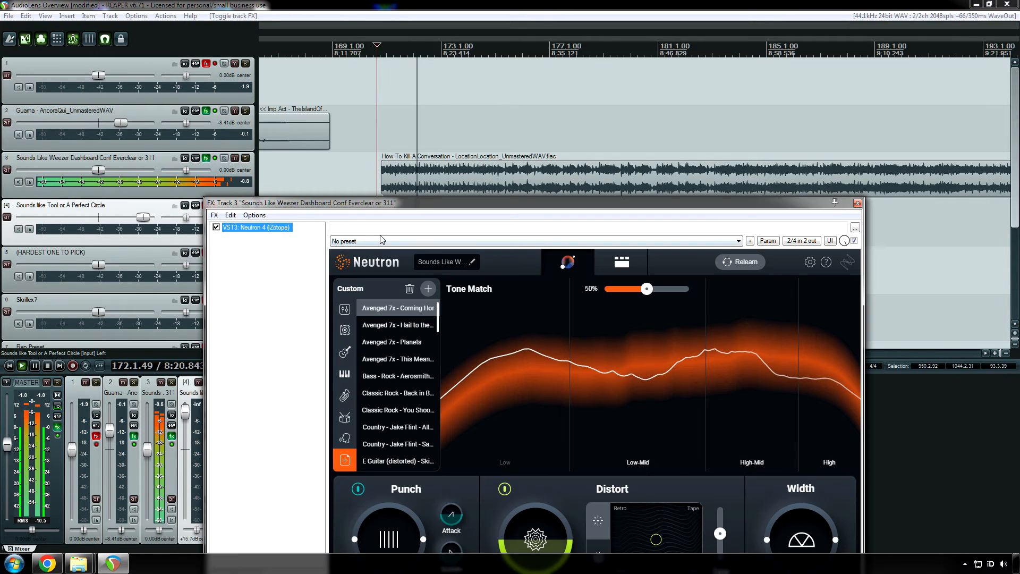
left_click(395, 326)
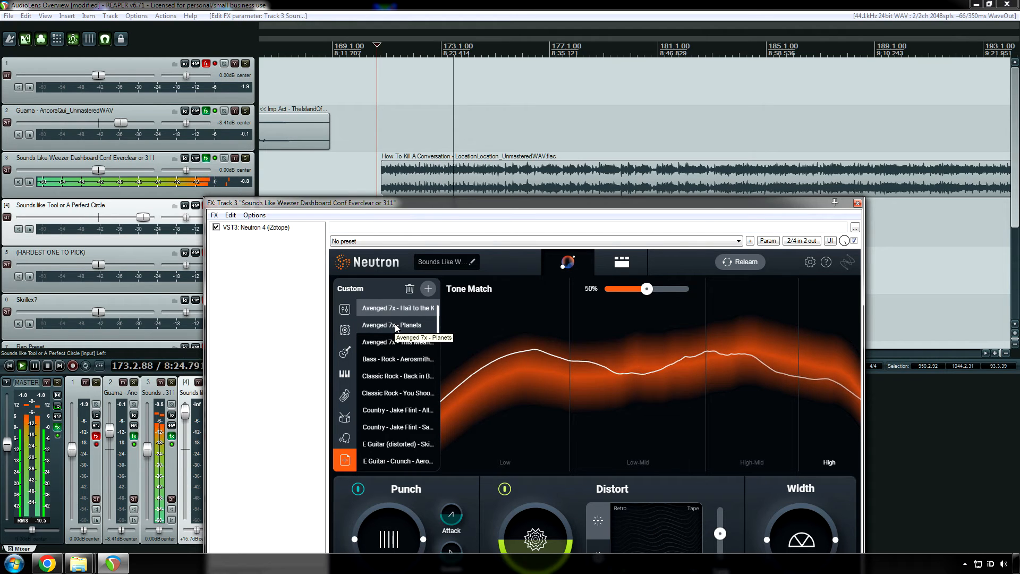
scroll(399, 319, "up", 2)
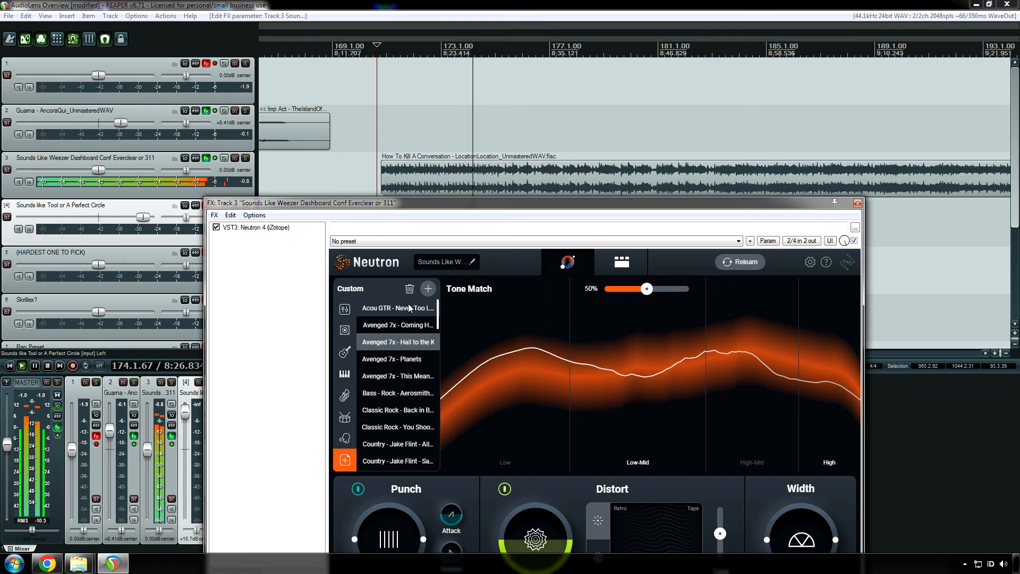
key("space")
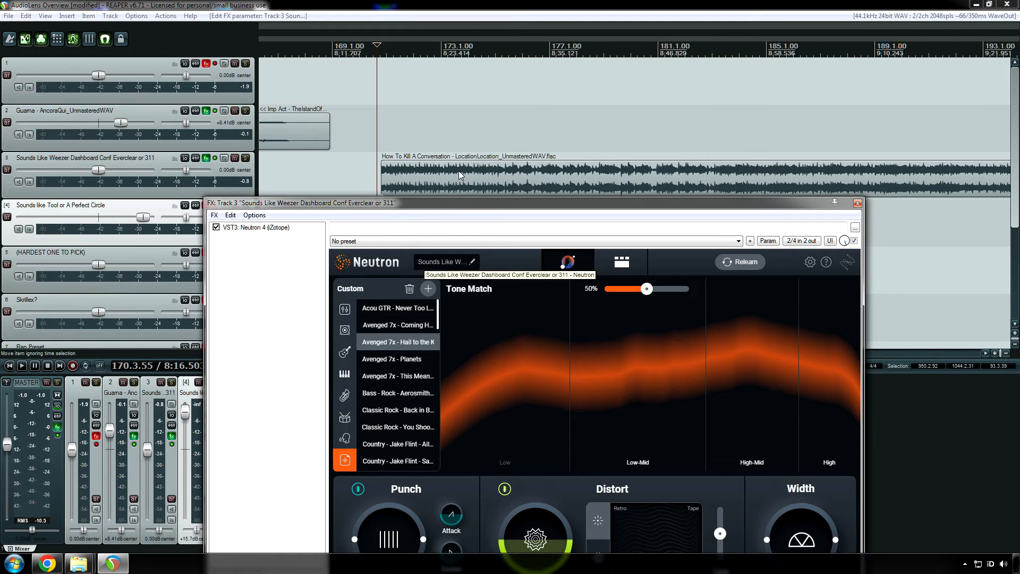
Compare Avenged 7x - Coming Home with Avenged 7x - Hail to the K on track 3 during playback, continuing from about bar 180.
key("space")
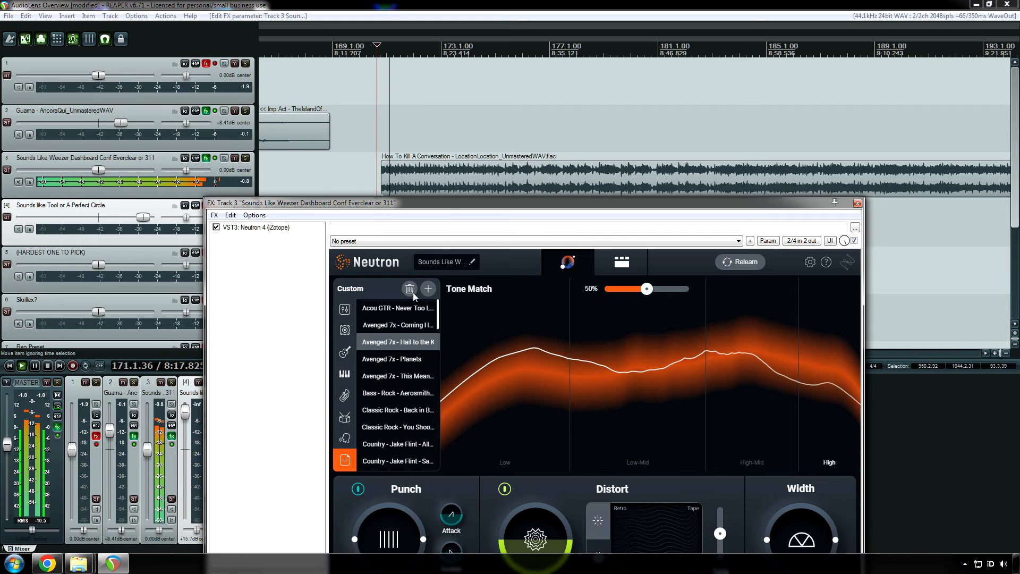
left_click(404, 330)
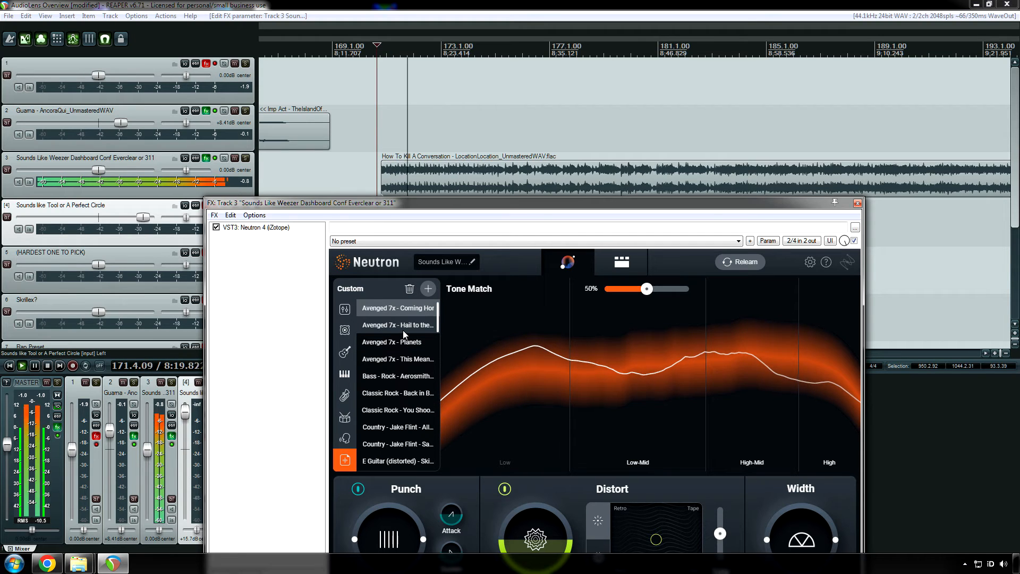
left_click(402, 330)
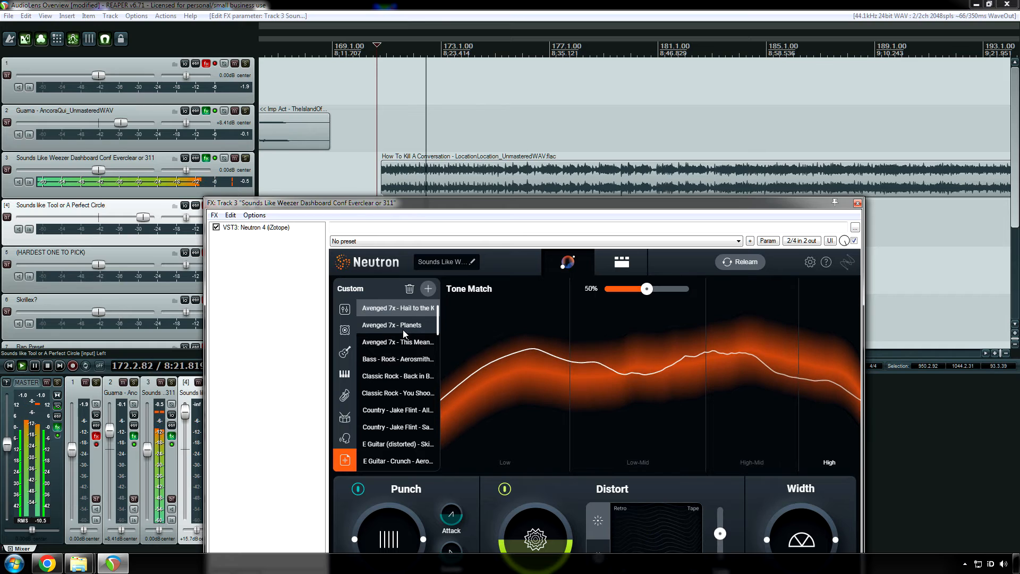
left_click(654, 137)
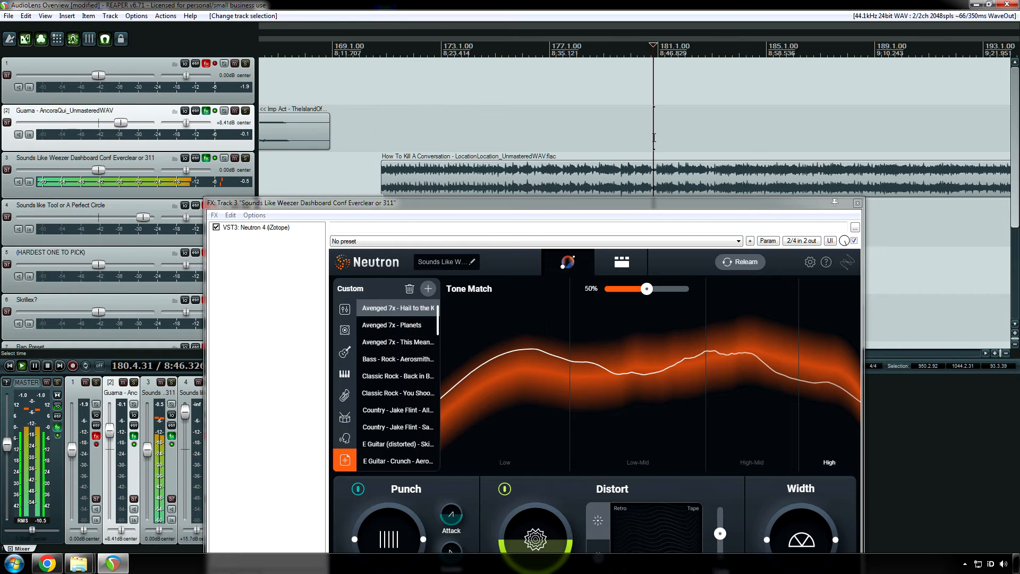
Switch track 3's tone match target to Avenged 7x - Coming Home and back to Avenged 7x - Hail to the K, and stop playback.
scroll(508, 175, "down", 2)
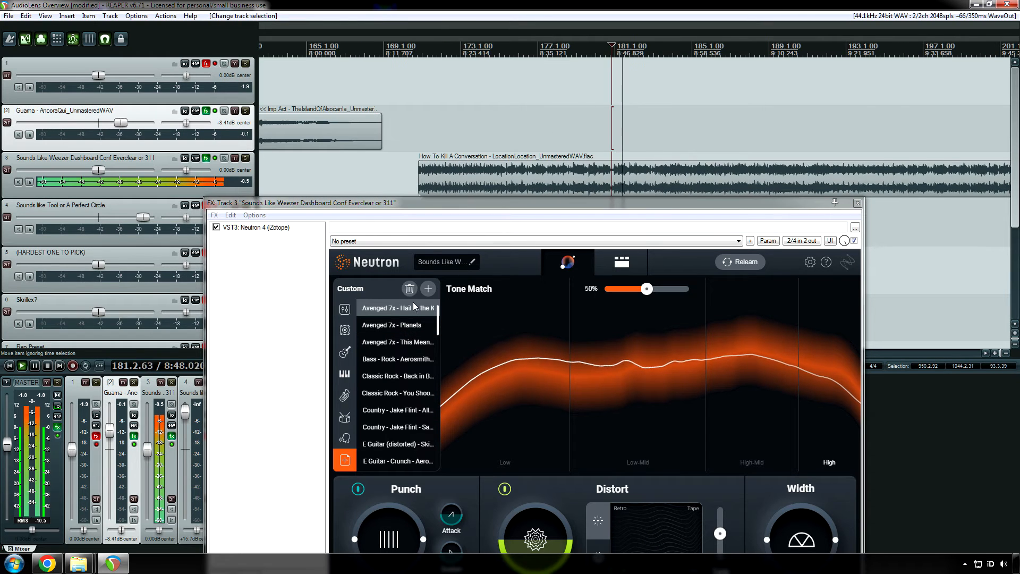
scroll(409, 314, "up", 2)
left_click(404, 328)
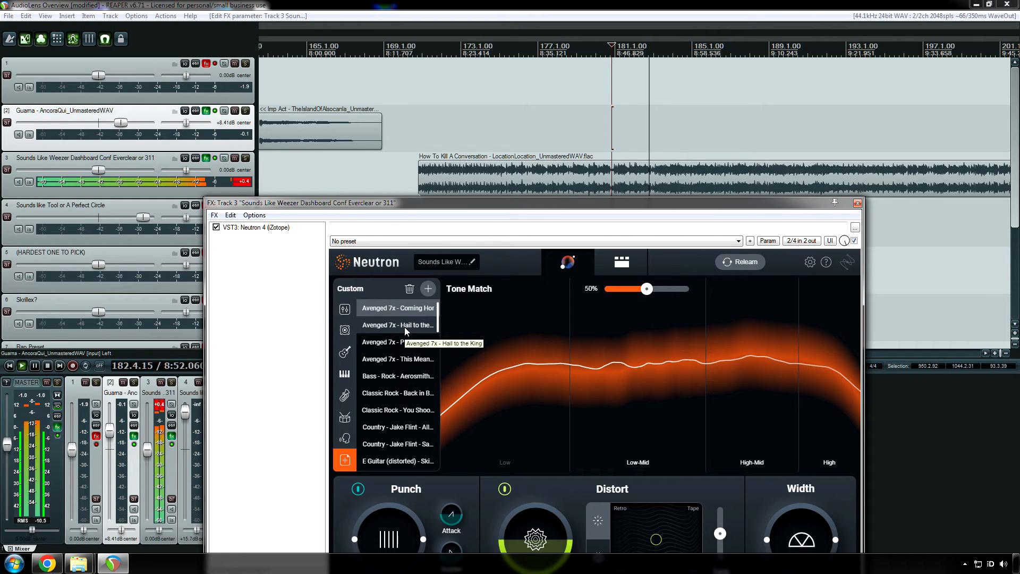
left_click(406, 327)
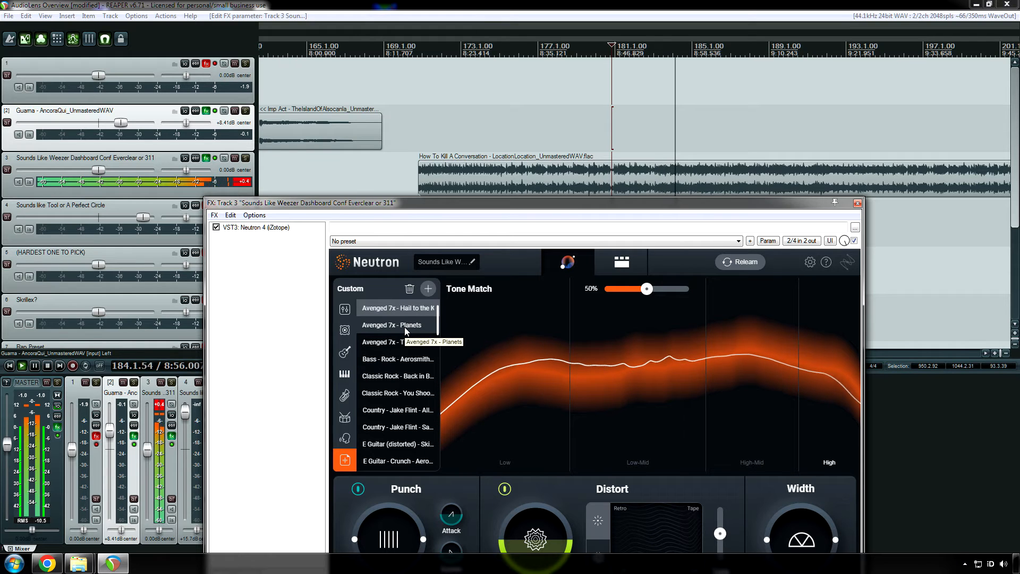
key("space")
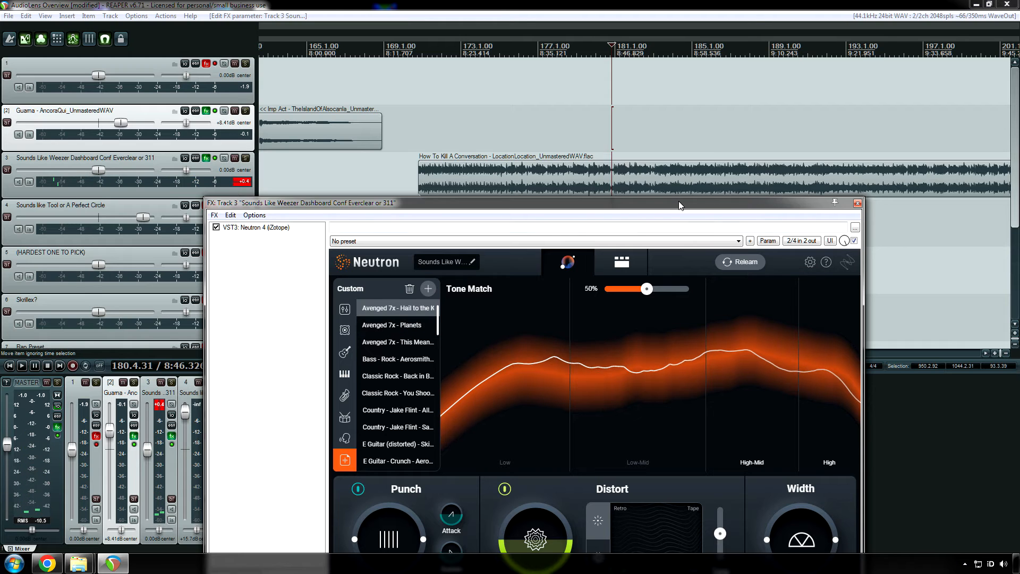
Replay track 3's clip from about bar 180 and compare it with its effects bypassed and enabled, leaving them enabled.
left_click_drag(679, 206, 667, 351)
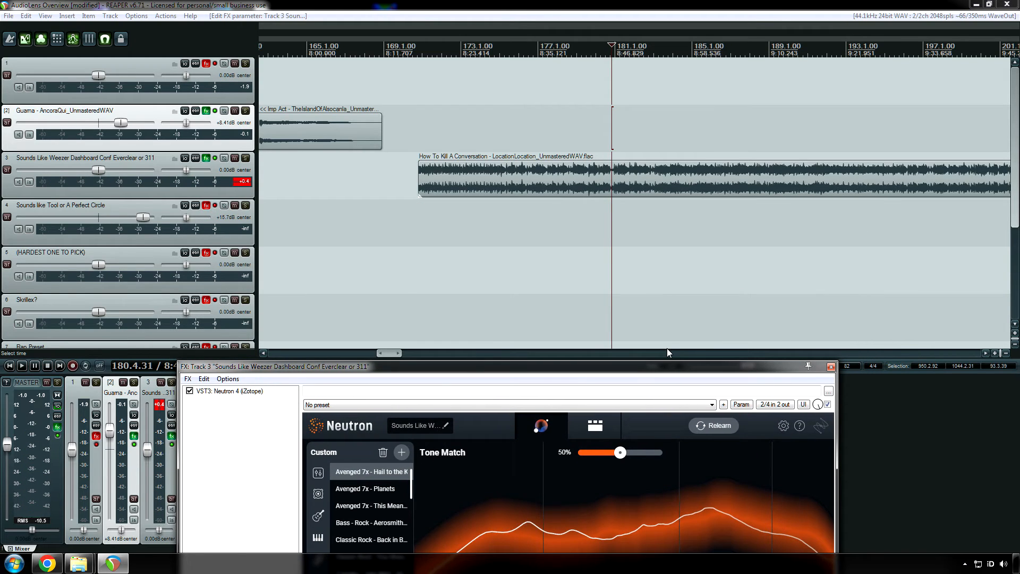
left_click(984, 353)
left_click(320, 223)
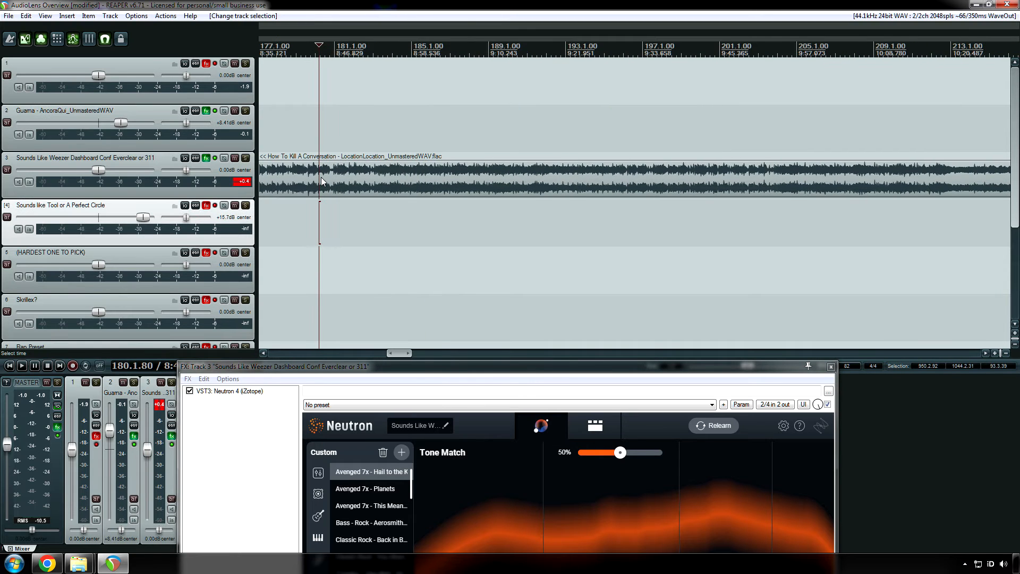
key("space")
left_click(216, 158)
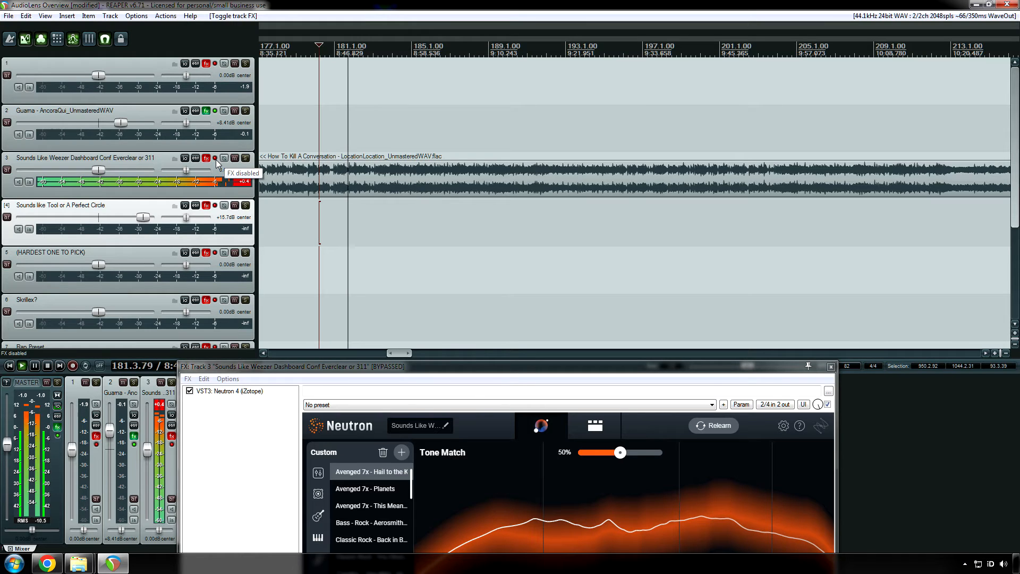
left_click(215, 158)
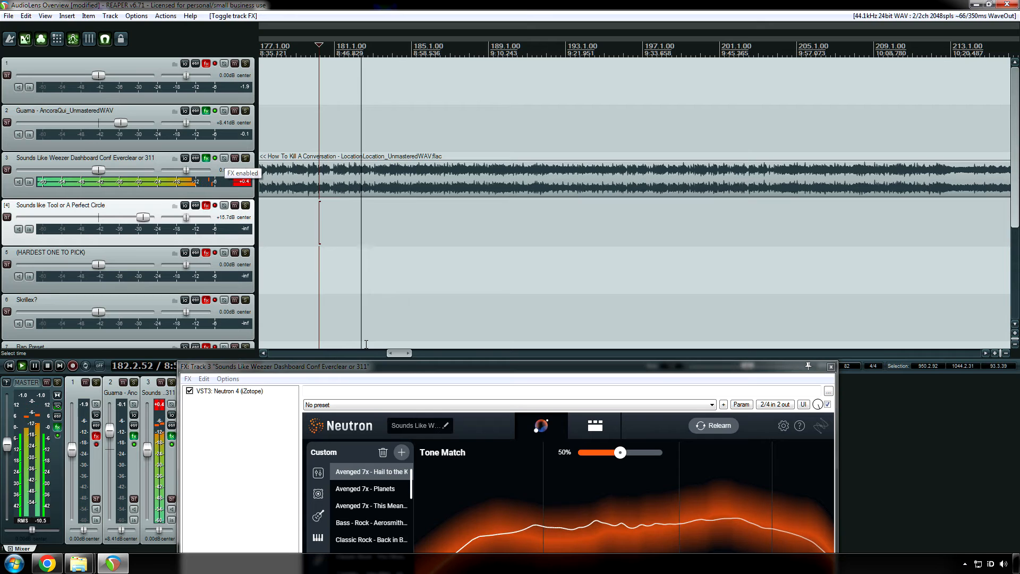
left_click_drag(390, 366, 419, 259)
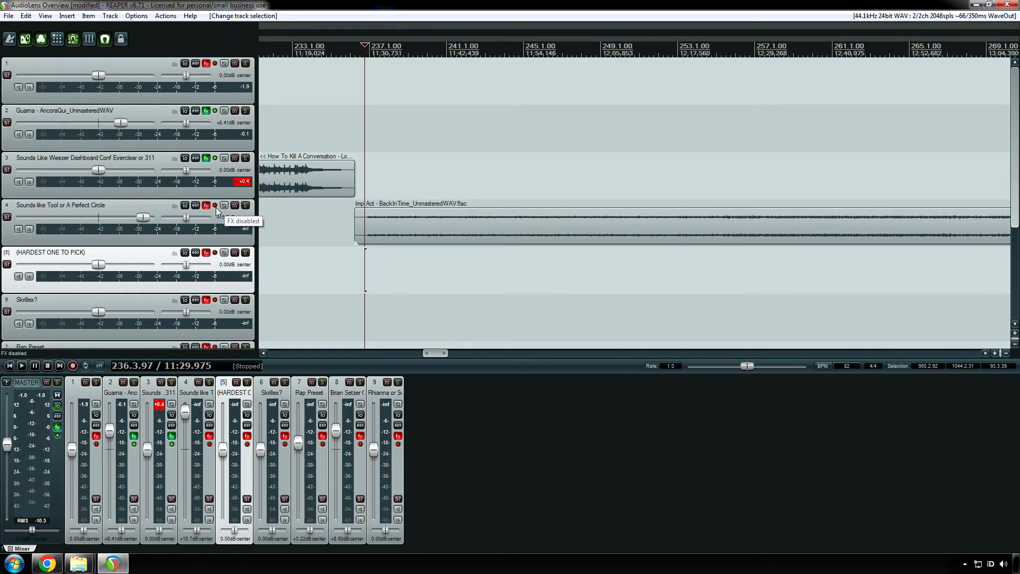
Audition track 4's BackInTime clip from about bar 236, enable its effects and open its Neutron 4 window.
key("space")
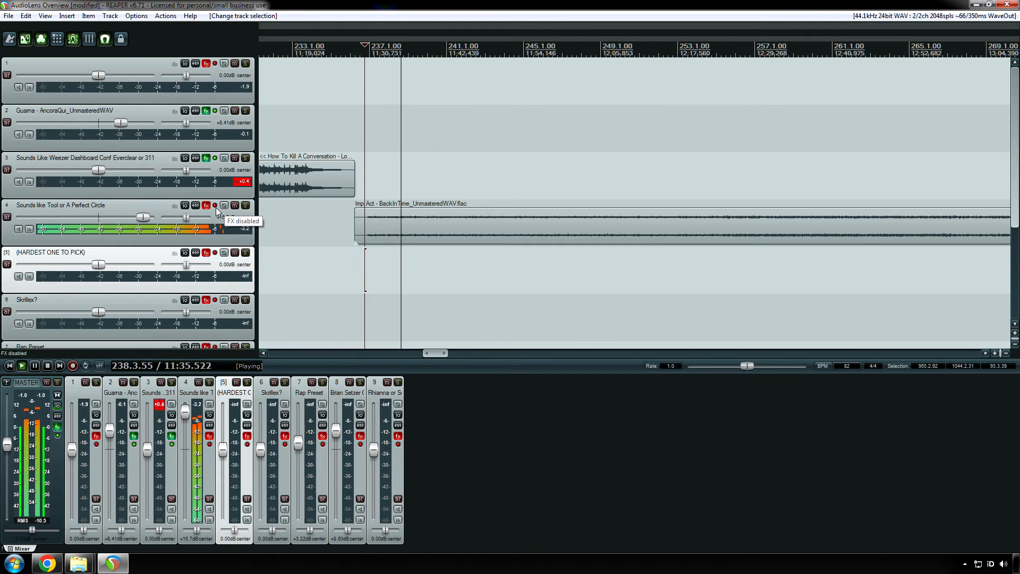
left_click(216, 210)
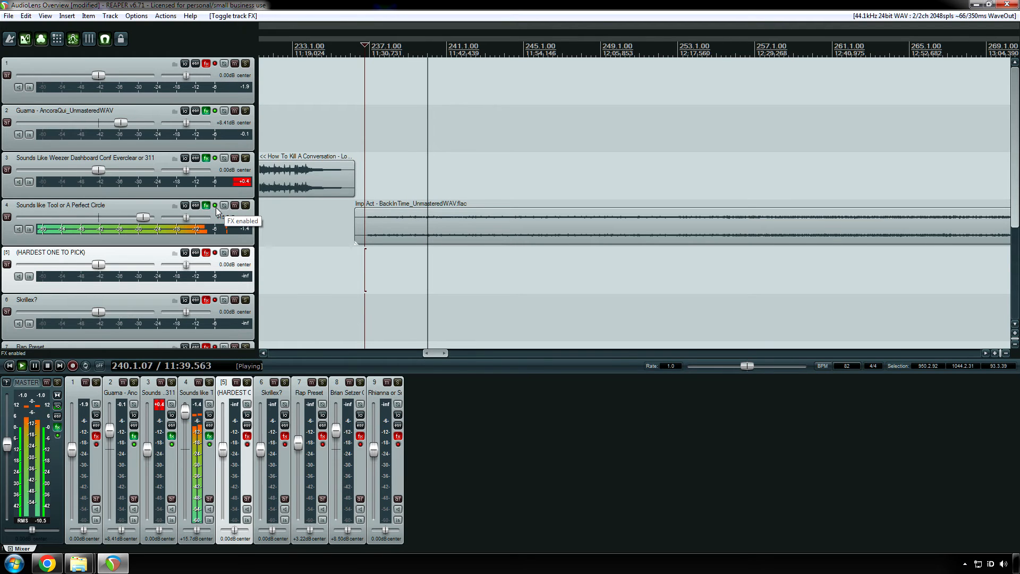
left_click(195, 207)
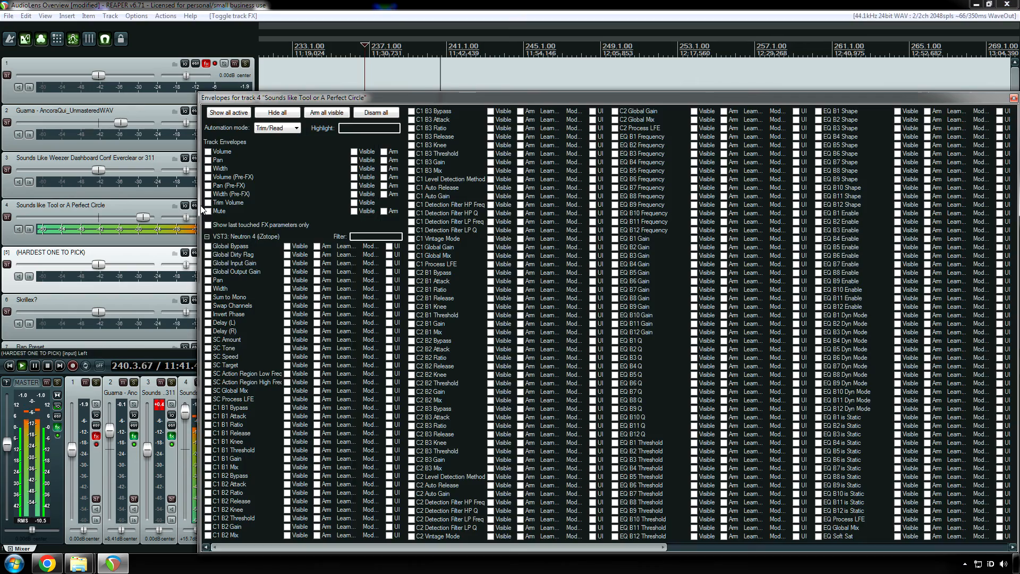
left_click(200, 210)
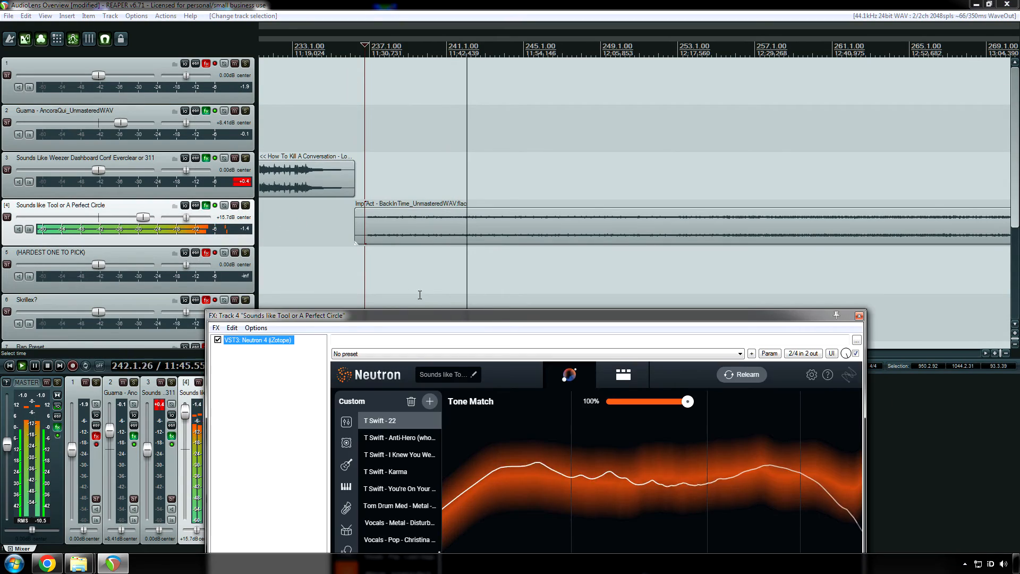
left_click_drag(420, 321, 472, 287)
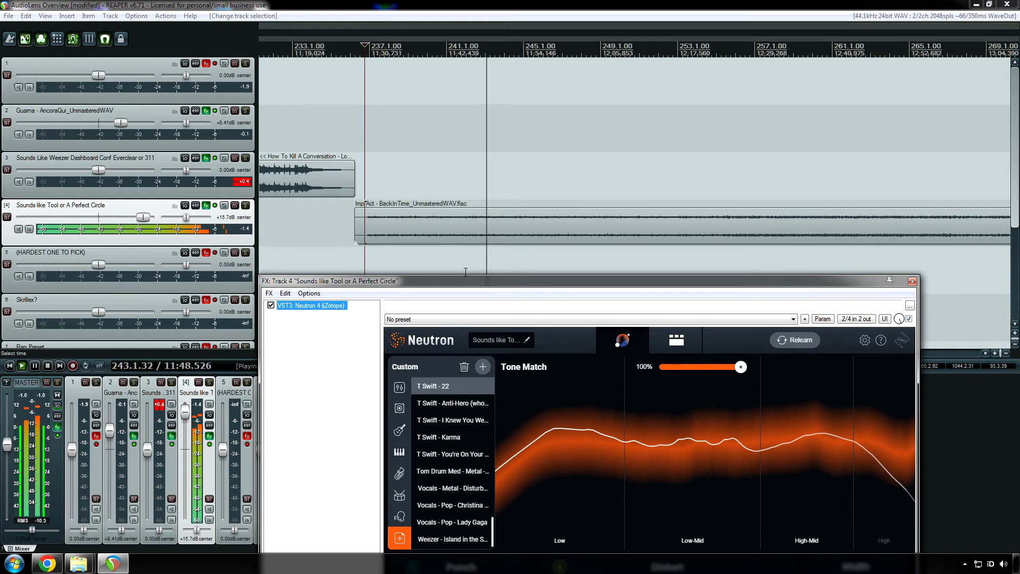
Compare track 4 with and without T Swift - 22 at 100%, repeating from about bar 257, and stop playback with effects enabled.
left_click(207, 206, "ctrl")
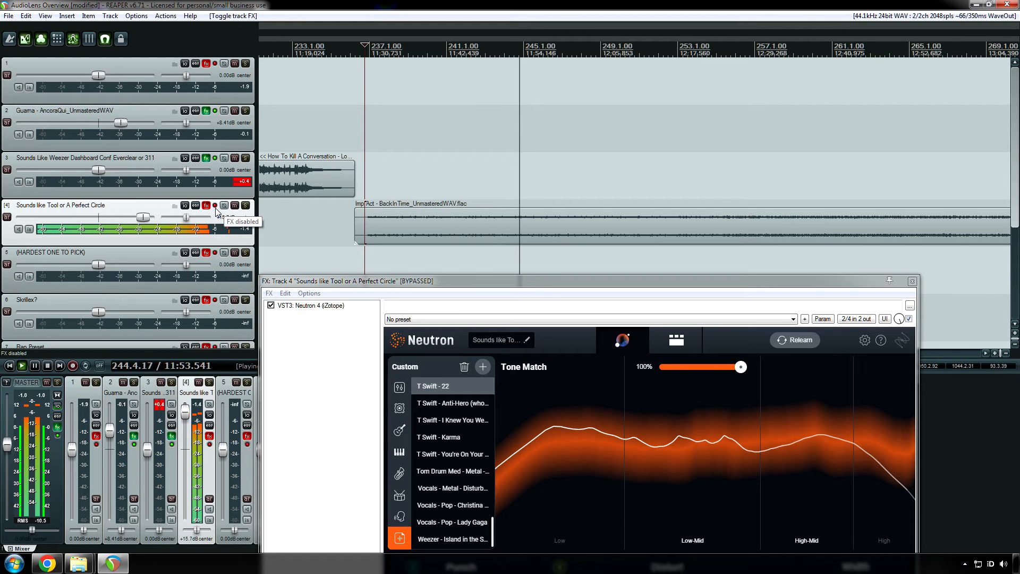
left_click(215, 208)
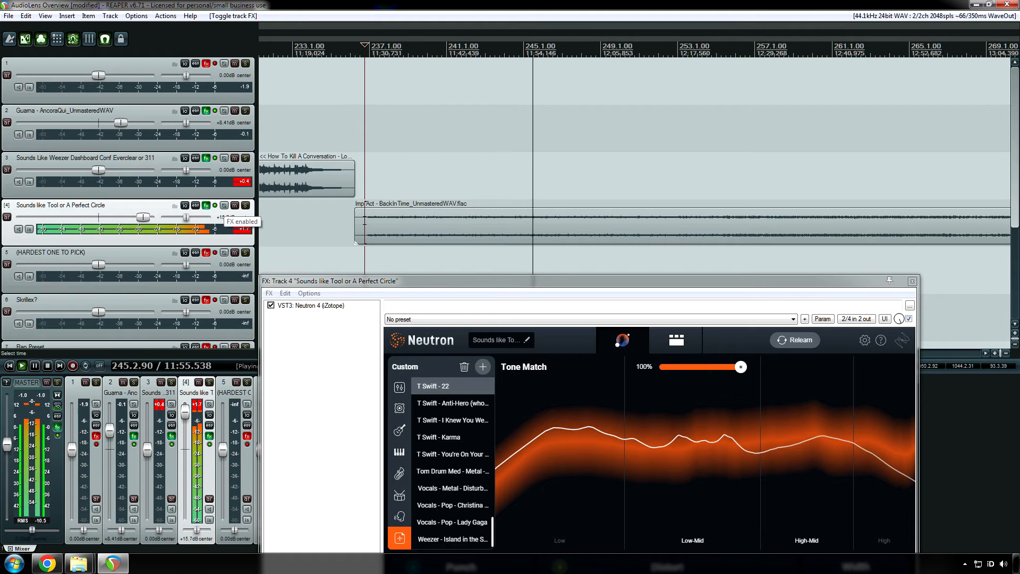
scroll(480, 240, "down", 3)
left_click(586, 261)
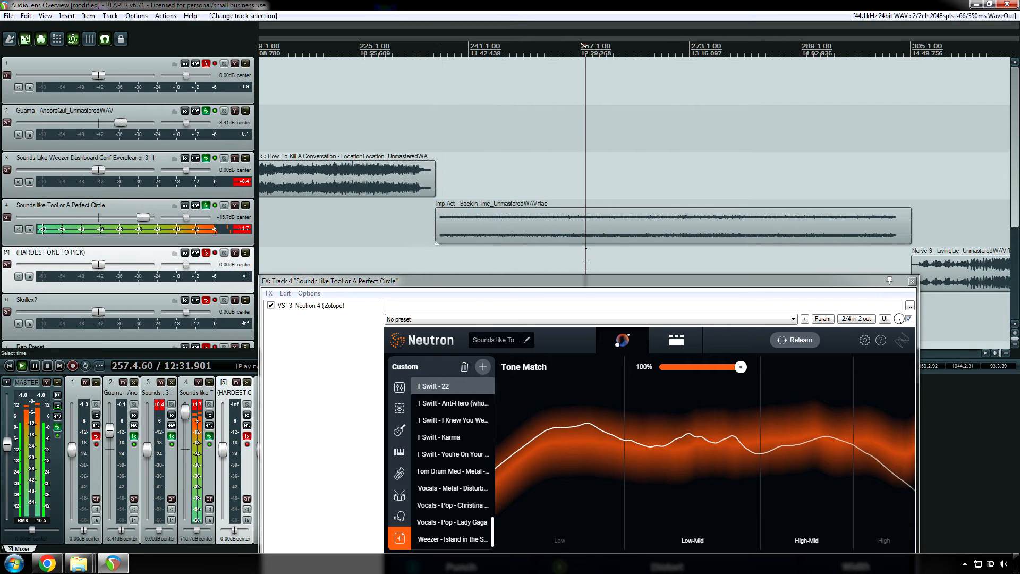
left_click(214, 206)
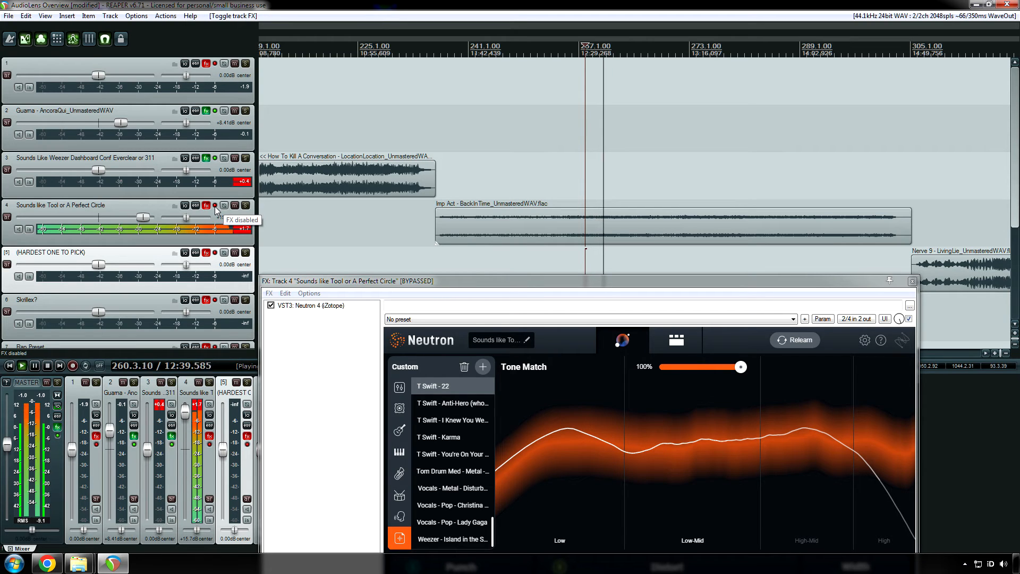
left_click(215, 206)
key("space")
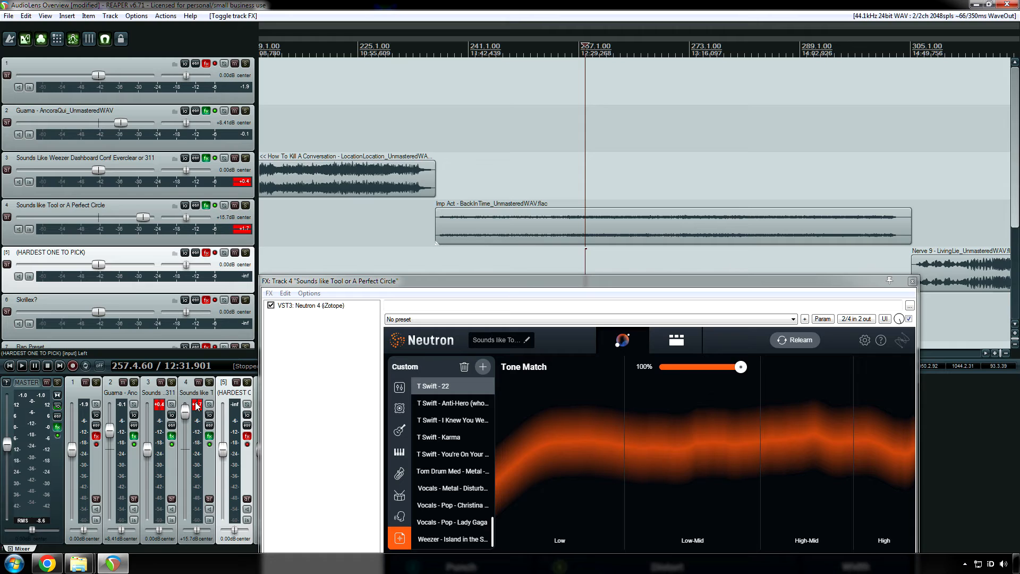
Clear the peak indicators of tracks 3 and 4, place the edit cursor at about bar 259 and toggle track 4's effects.
left_click(159, 404)
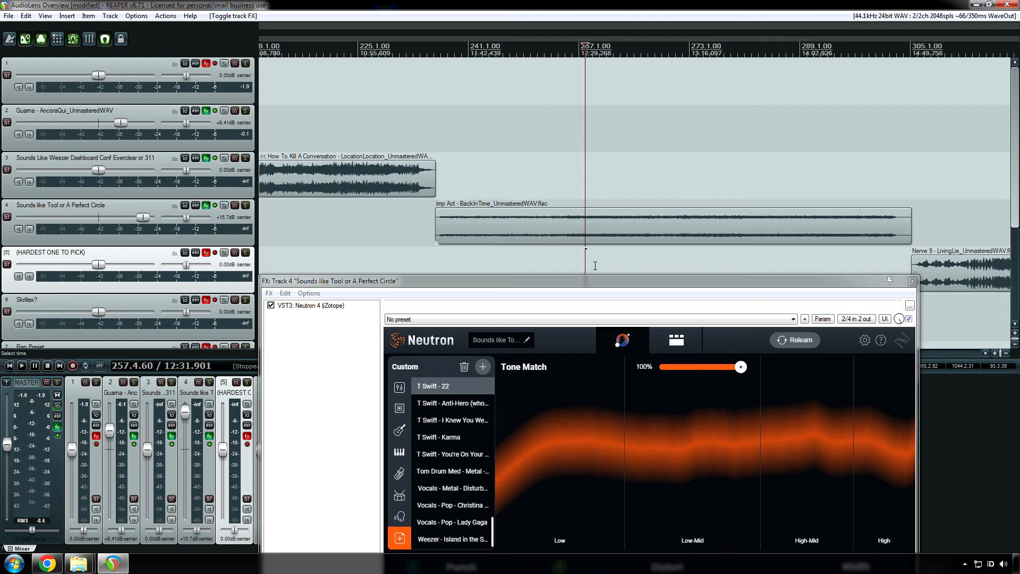
left_click(595, 265)
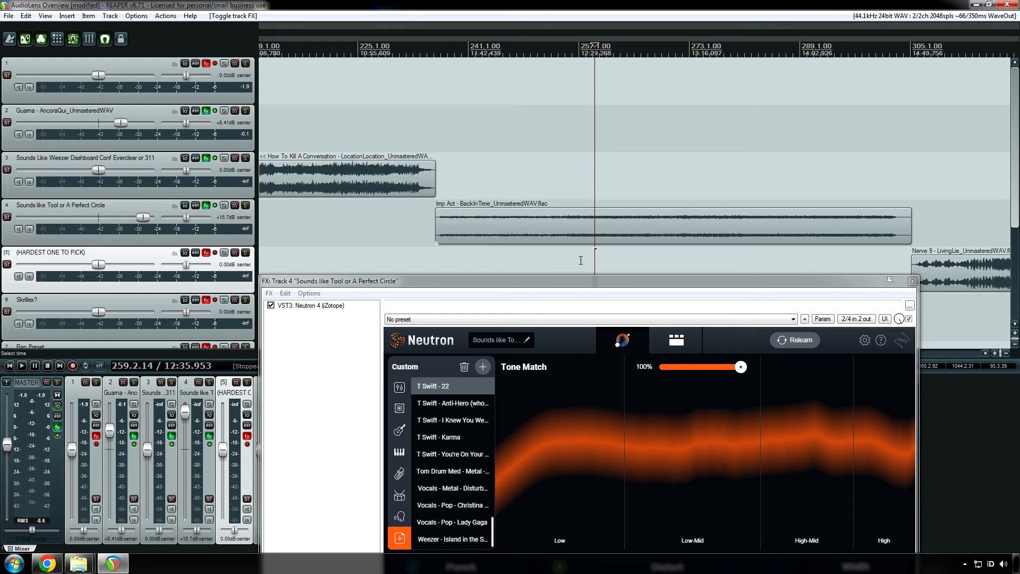
left_click(587, 257)
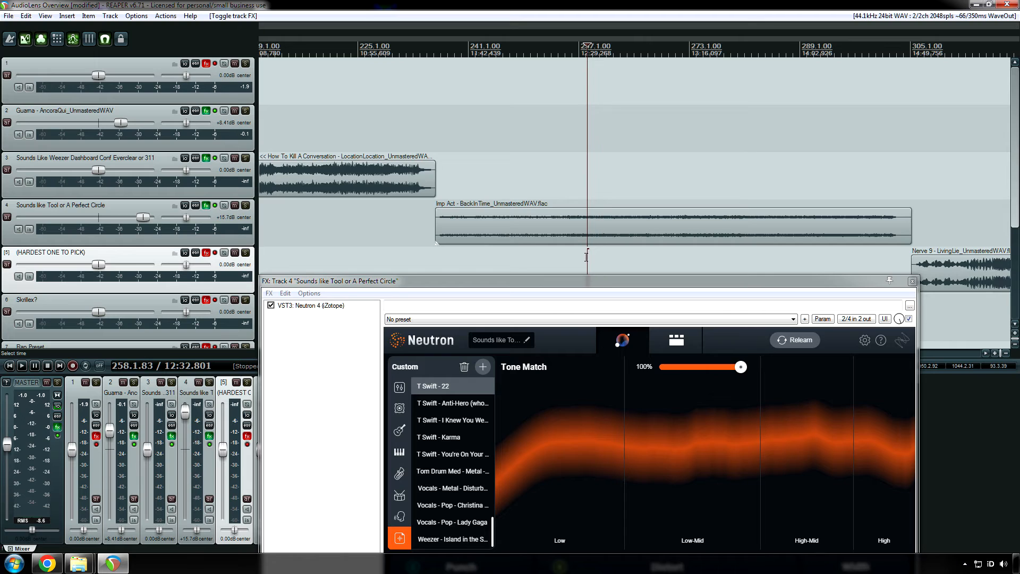
left_click(580, 257)
left_click(597, 260)
left_click(603, 261)
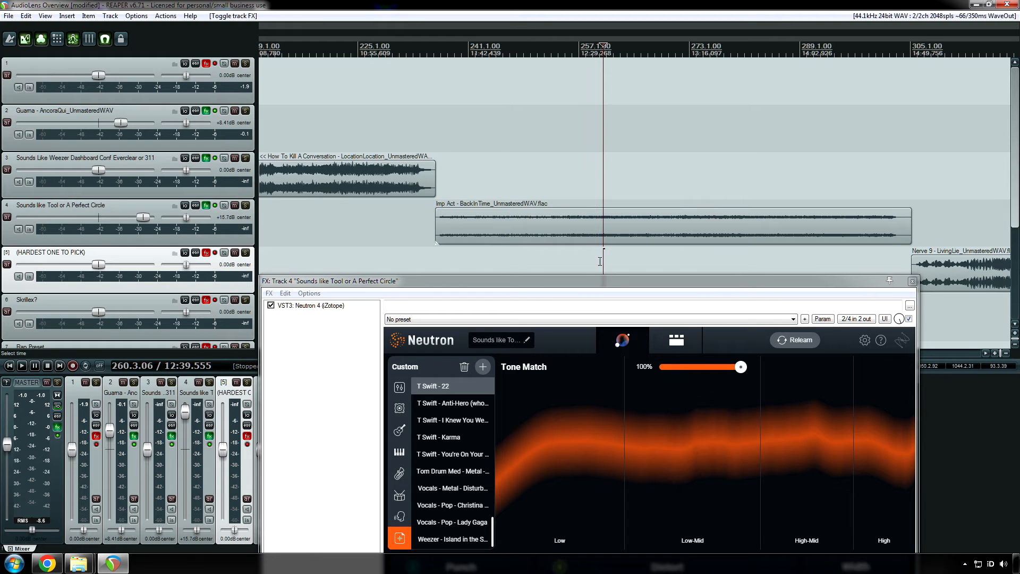
left_click(595, 261)
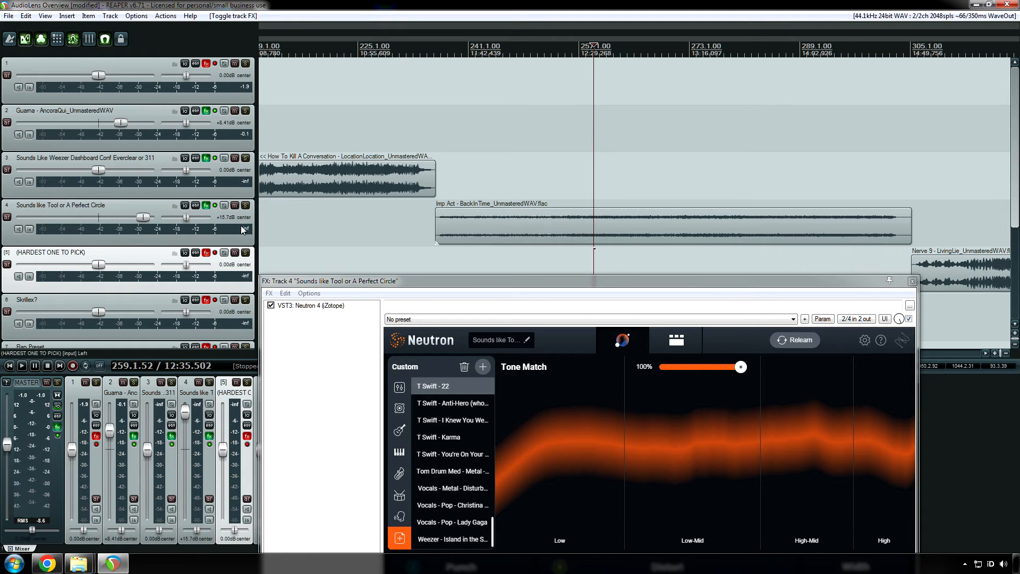
left_click(216, 206)
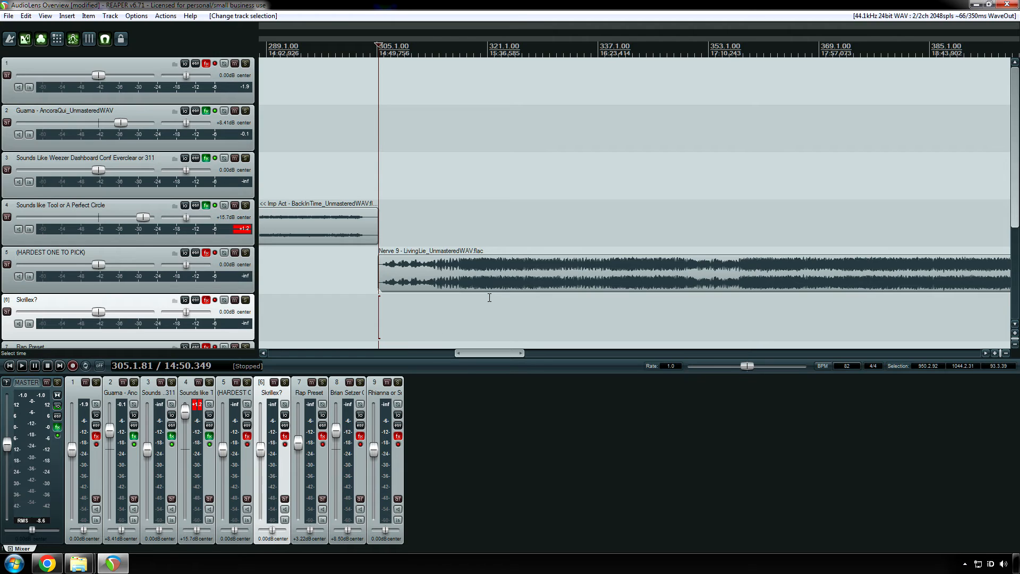
Place the edit cursor at about bar 316 in the Nerve 9 - LivingLie clip and open track 5's effects window clear of the clip.
left_click(459, 311)
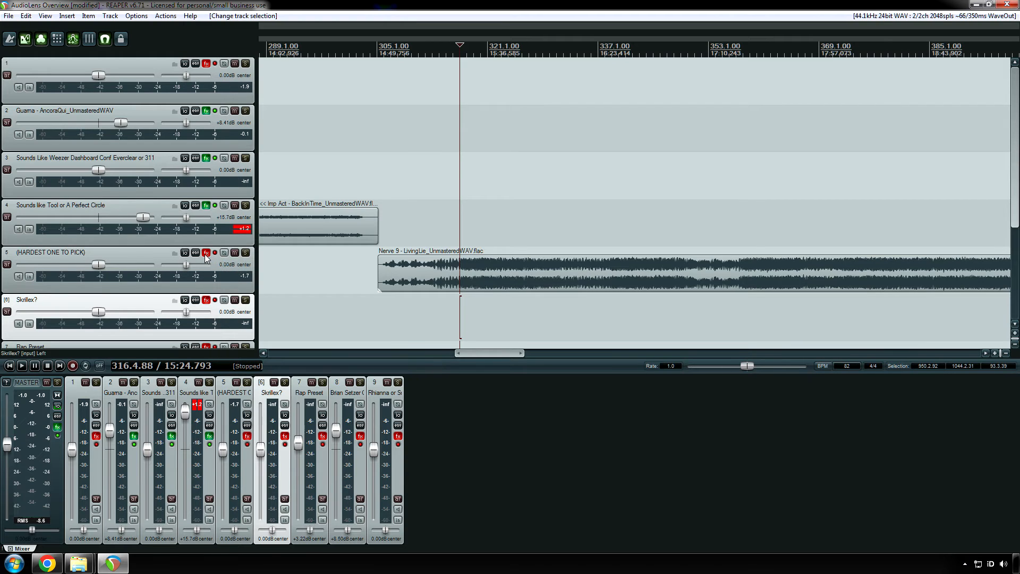
left_click(206, 253)
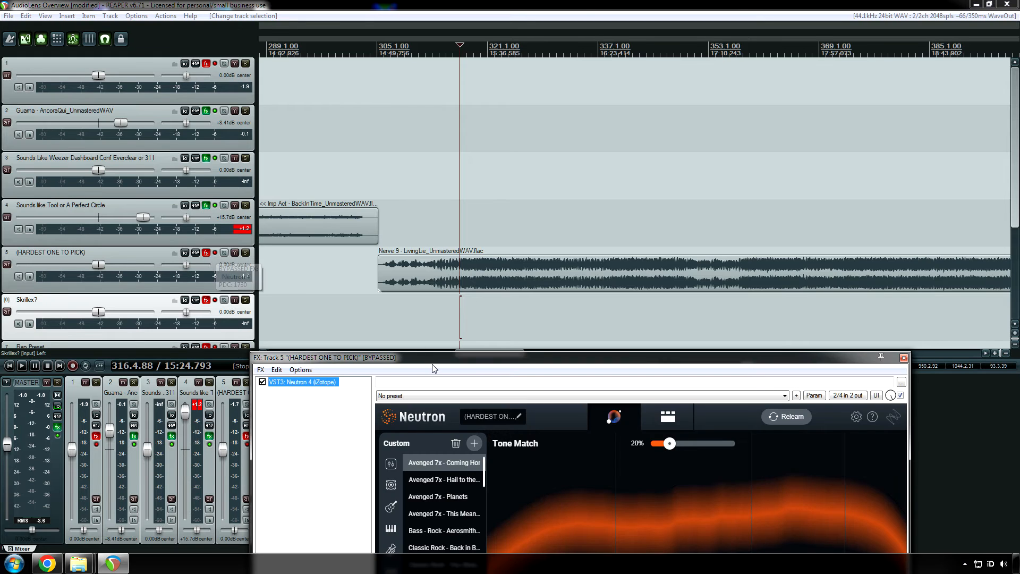
left_click_drag(430, 352, 351, 305)
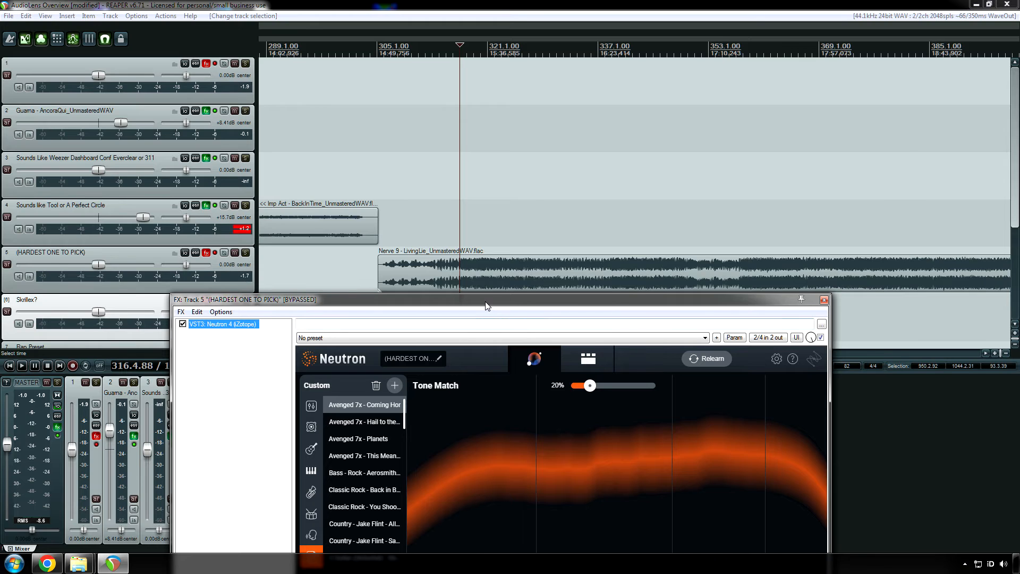
left_click_drag(486, 302, 558, 158)
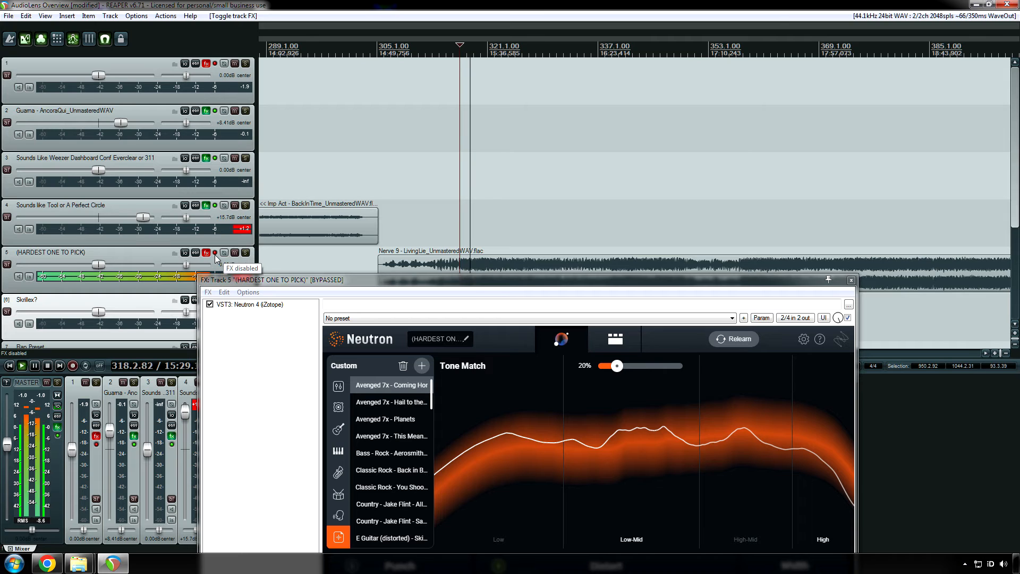
Enable track 5's effects and compare playback with and without Avenged 7x - Coming Home at 20%, leaving them enabled.
key("space")
left_click(215, 253)
key("space")
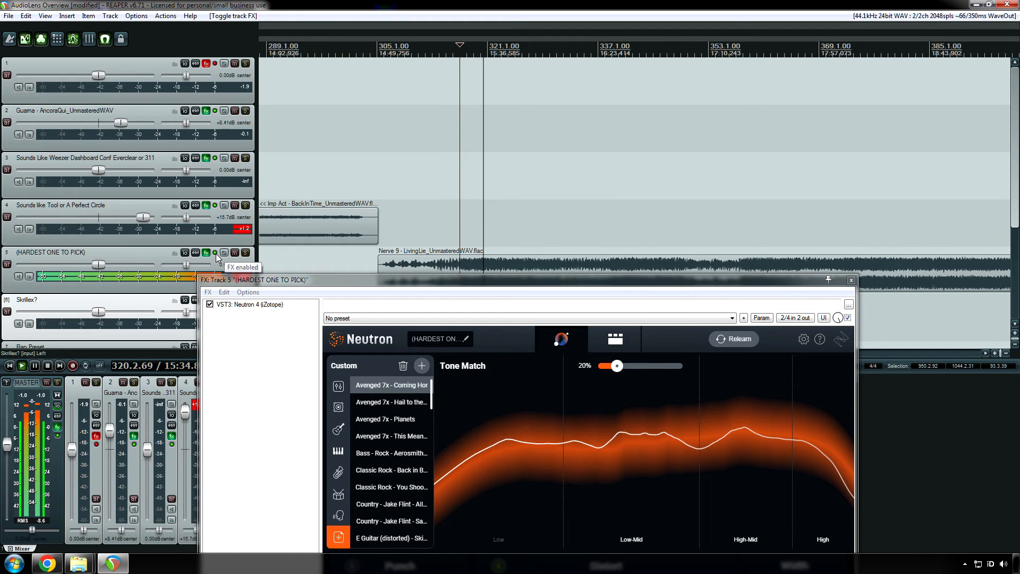
left_click(216, 254)
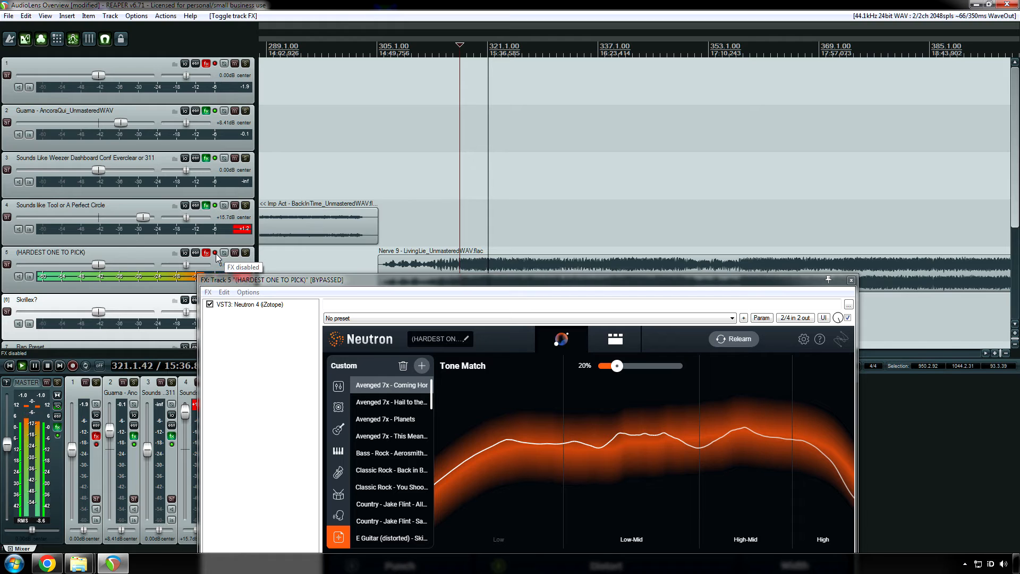
left_click(216, 254)
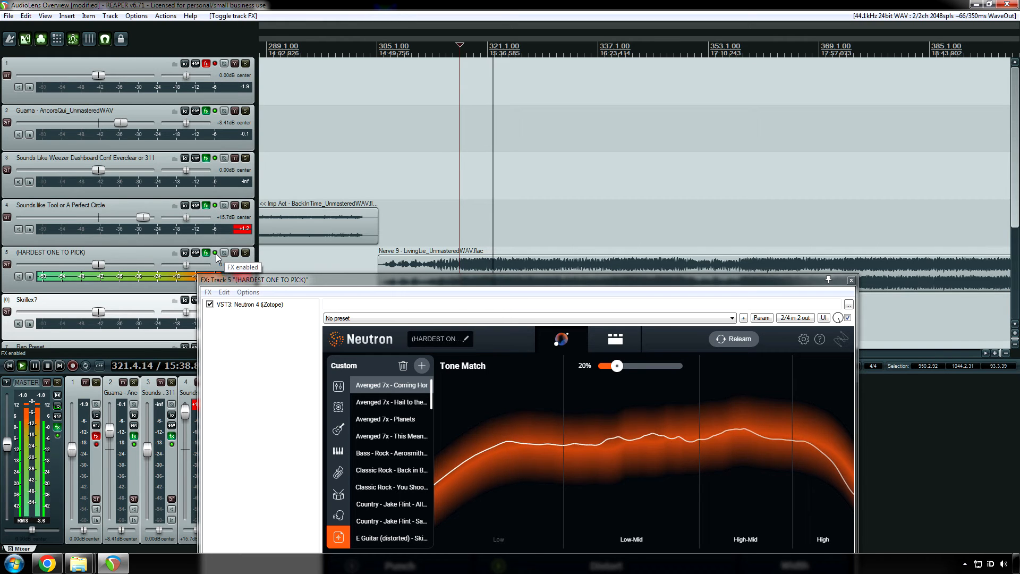
left_click_drag(375, 280, 496, 113)
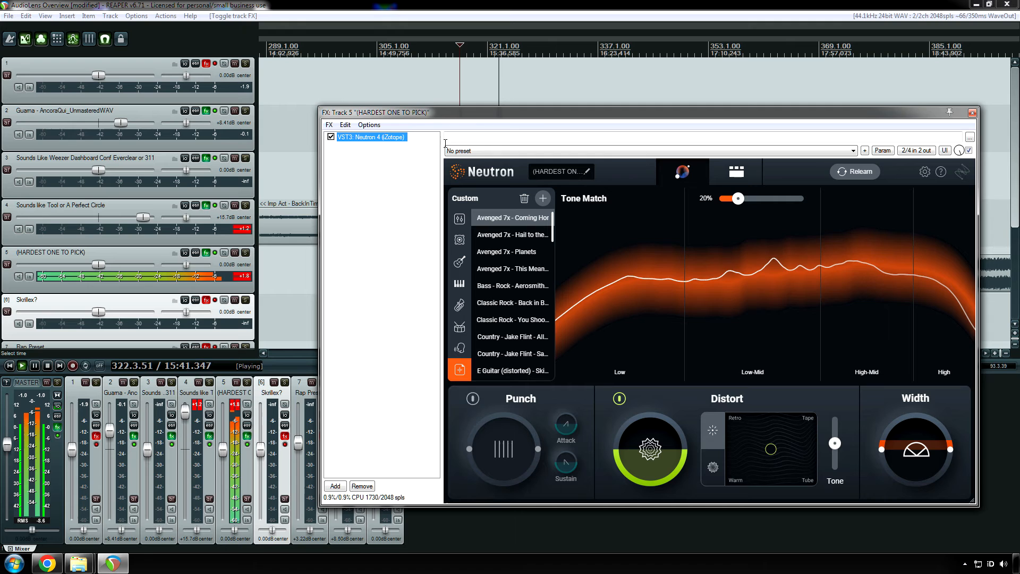
left_click(215, 253)
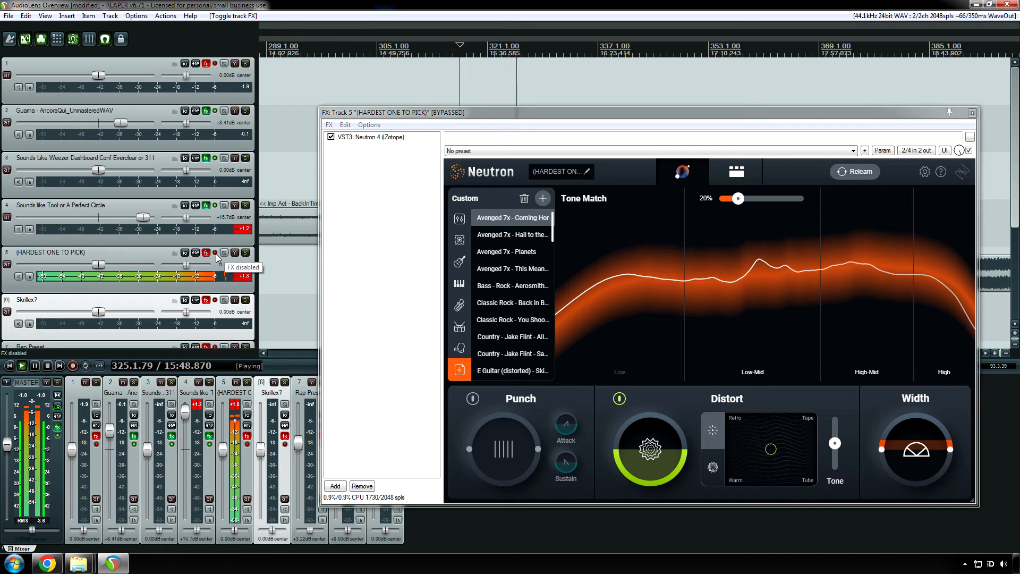
left_click(215, 253)
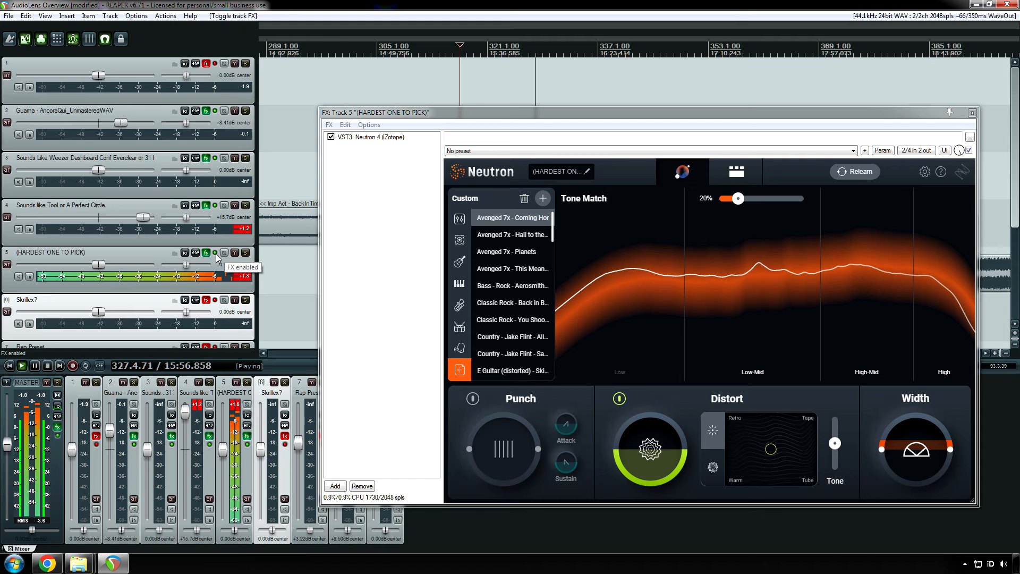
Bypass track 5's effects, stop playback and close the track's effects window.
left_click(216, 254)
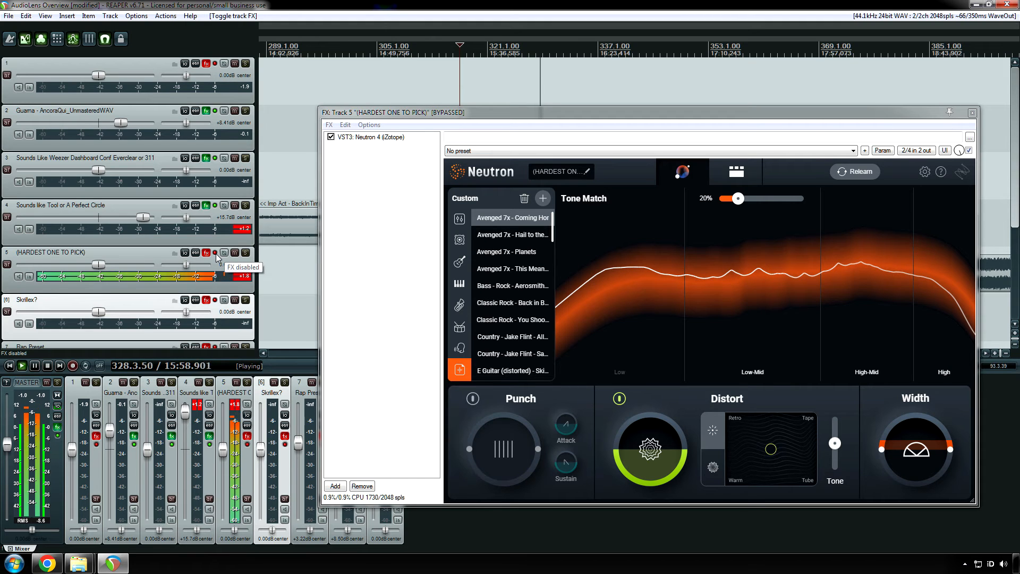
key("space")
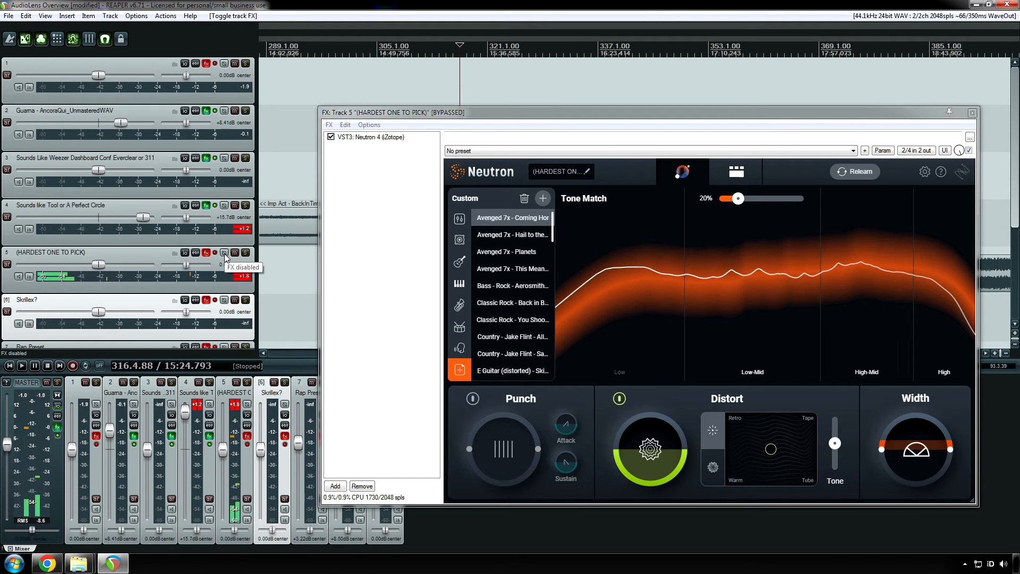
left_click(972, 113)
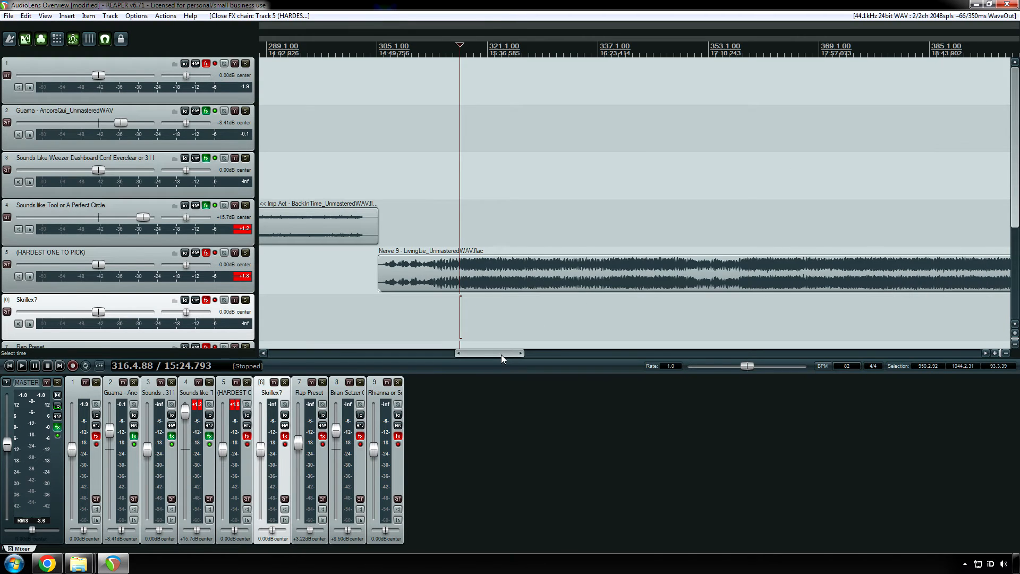
Place the edit cursor at about bar 412, near the start of the Punkdisco - OralHygiene clip.
left_click_drag(502, 355, 548, 354)
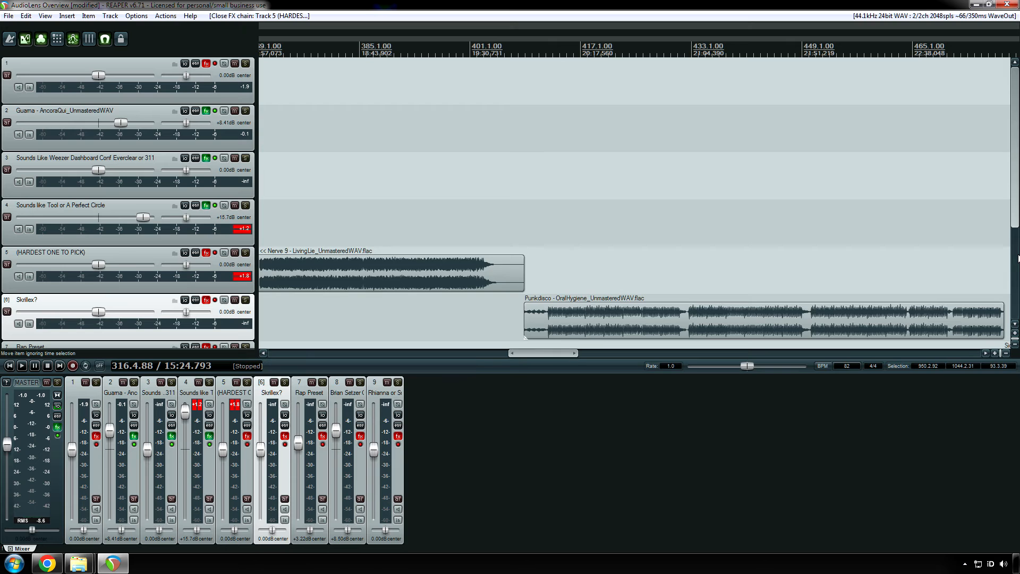
left_click_drag(1015, 160, 1016, 216)
left_click_drag(566, 353, 584, 353)
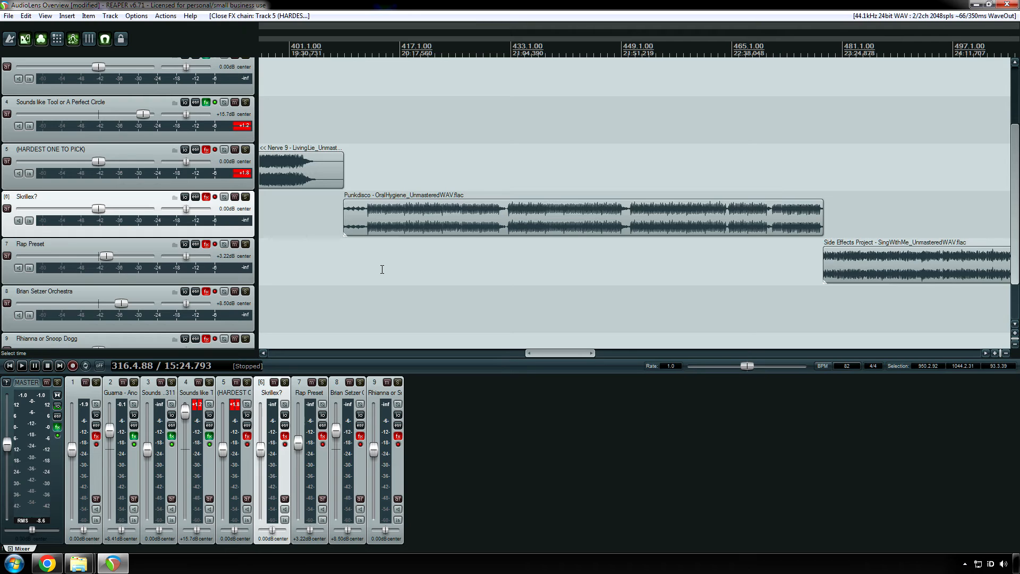
left_click(381, 271)
left_click(365, 270)
left_click(369, 270)
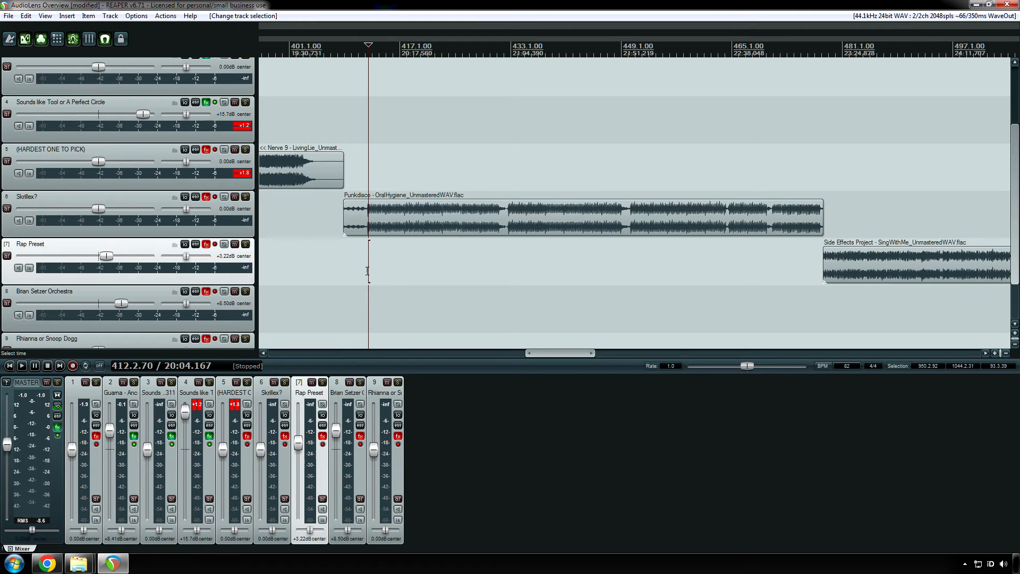
left_click(367, 271)
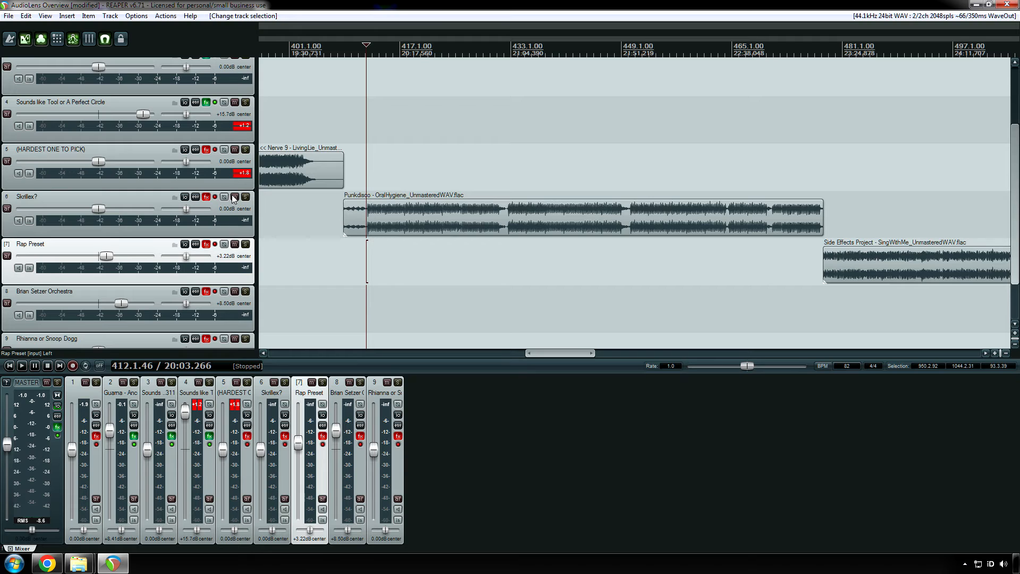
Open track 6's effects window during playback and compare with and without Avenged 7x - Coming Home at 69%, leaving the effects enabled.
key("space")
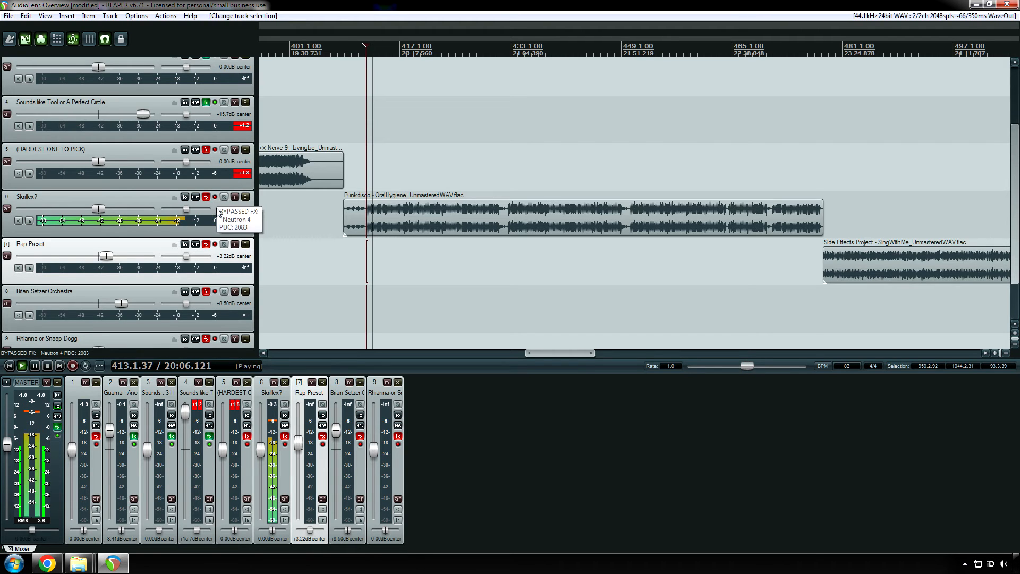
left_click(207, 197)
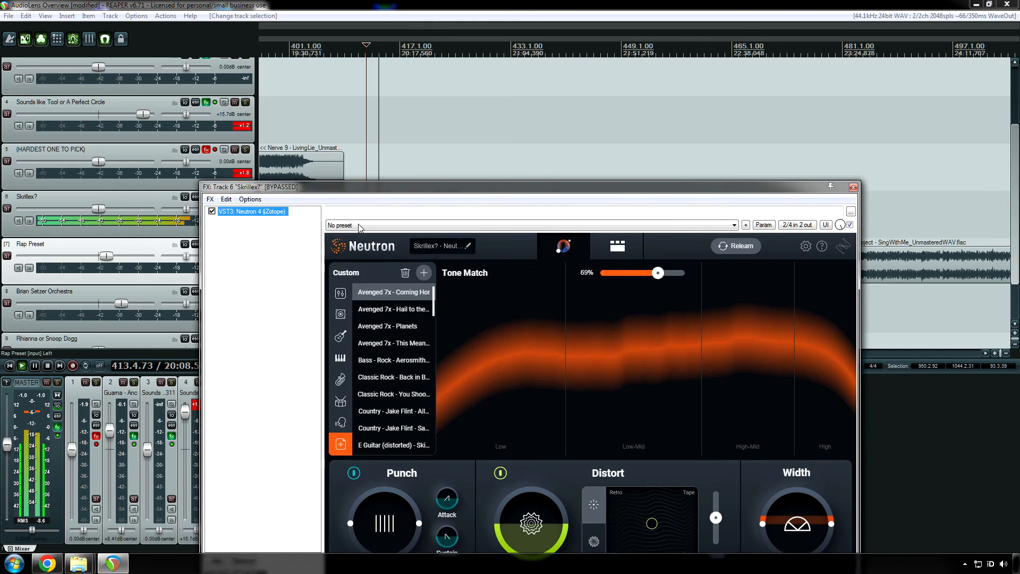
left_click_drag(308, 187, 384, 249)
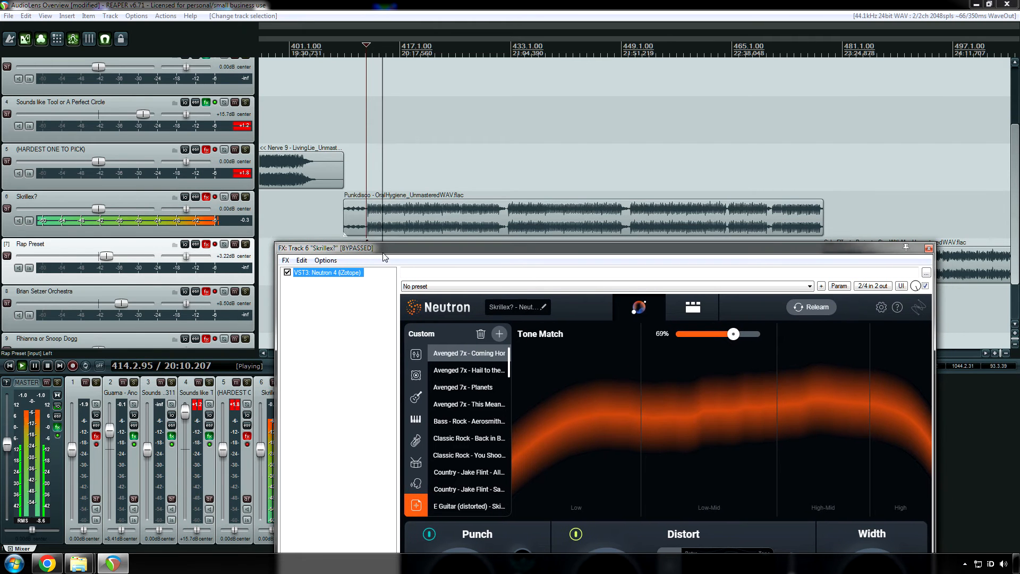
left_click(215, 198)
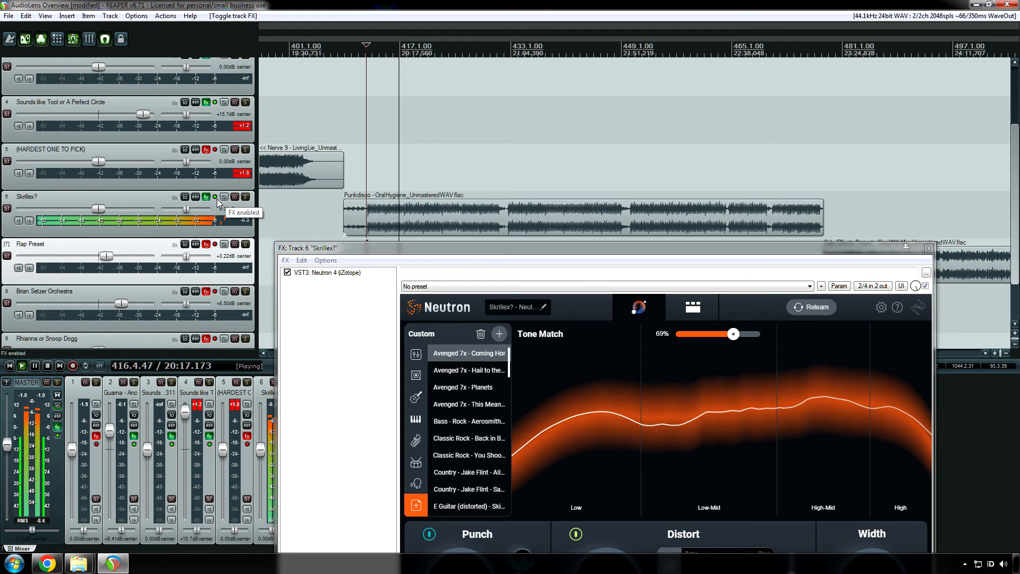
left_click(217, 198)
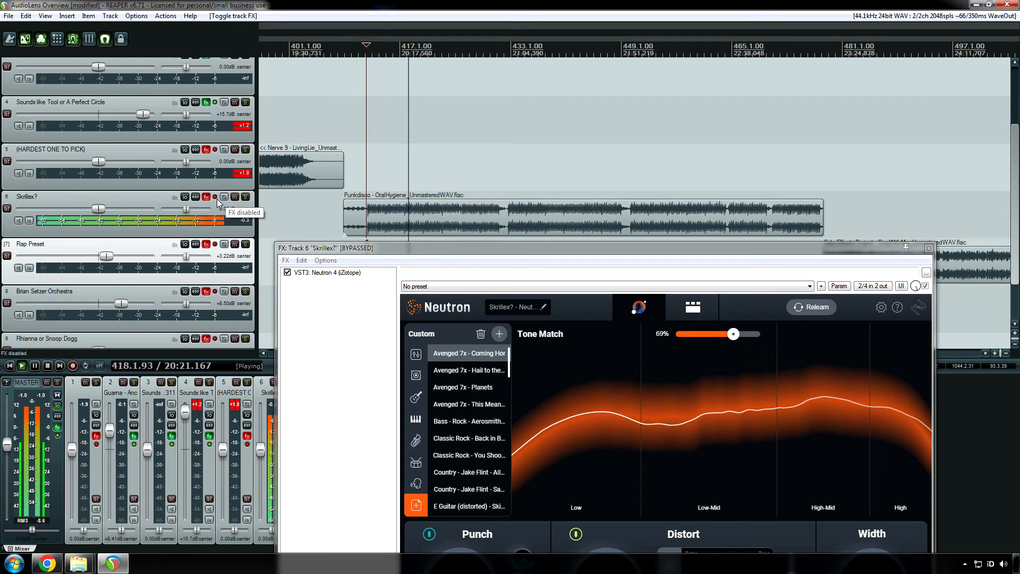
left_click(217, 199)
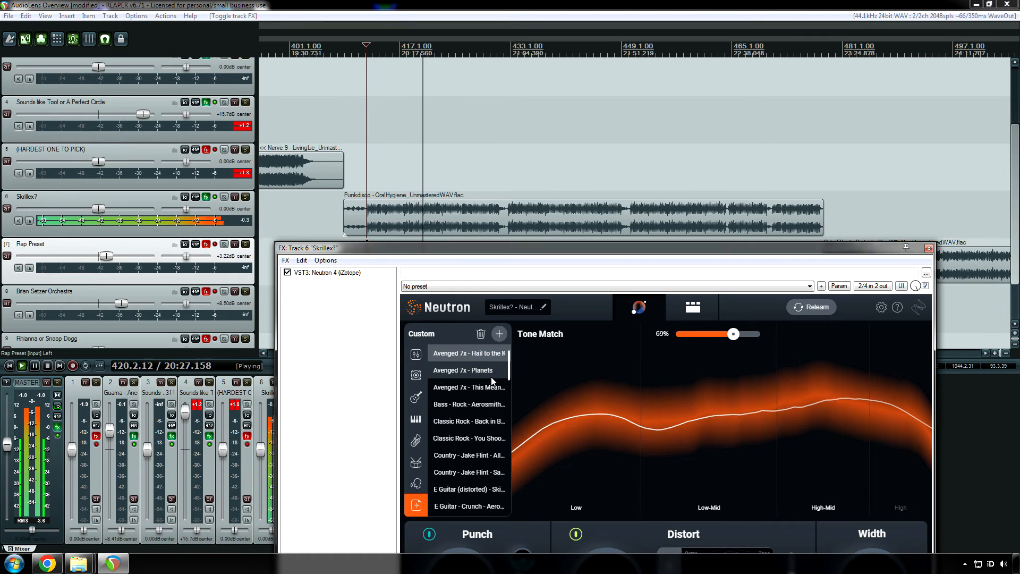
Return track 6's tone match target to Avenged 7x - Coming Home and audition the clip from about bars 436 and 458.
left_click(481, 374)
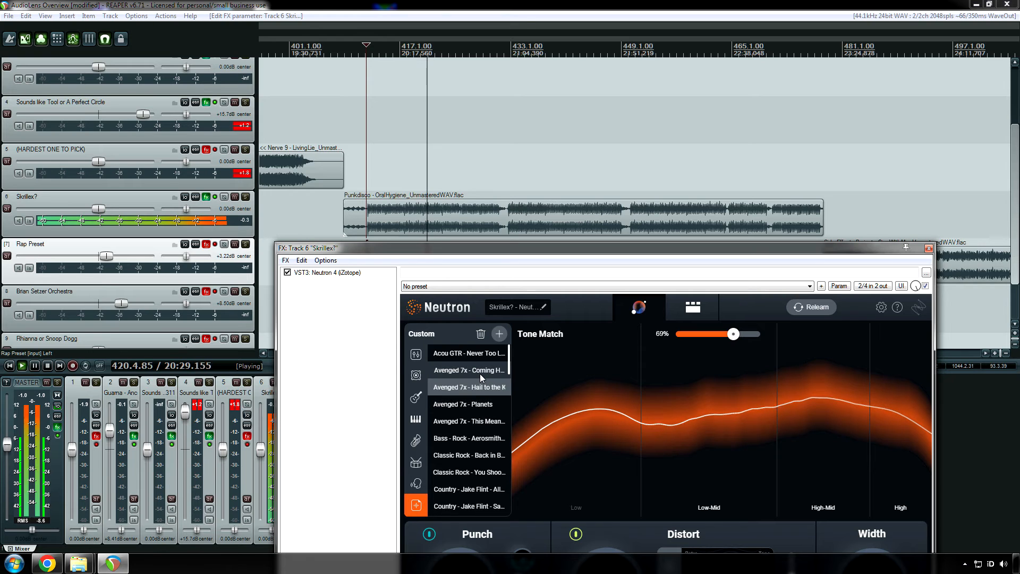
left_click(480, 373)
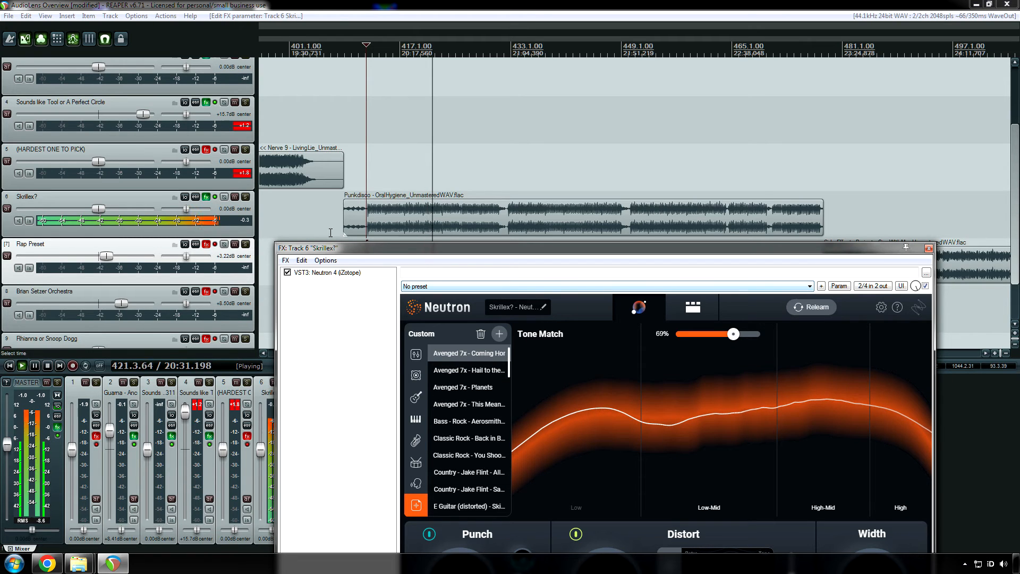
left_click(533, 187)
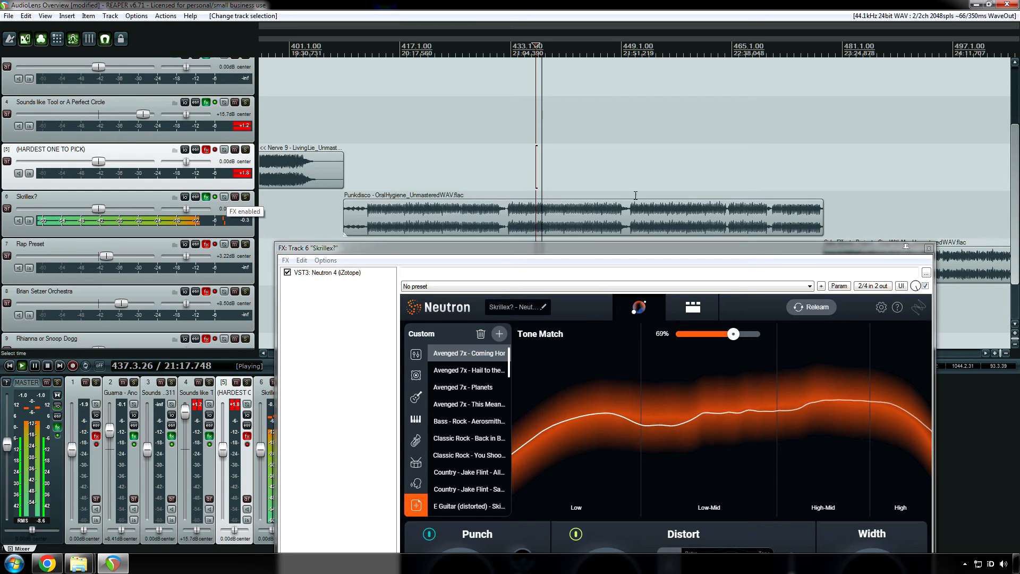
left_click(684, 186)
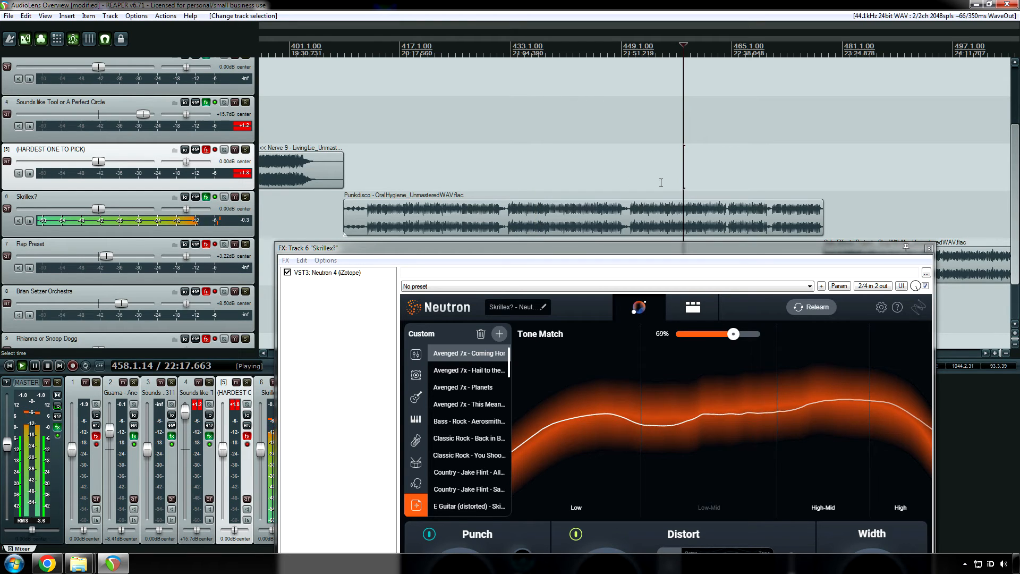
Compare track 6 with and without its effects from about bar 458, leave them enabled, stop playback and close the effects window.
left_click(216, 197)
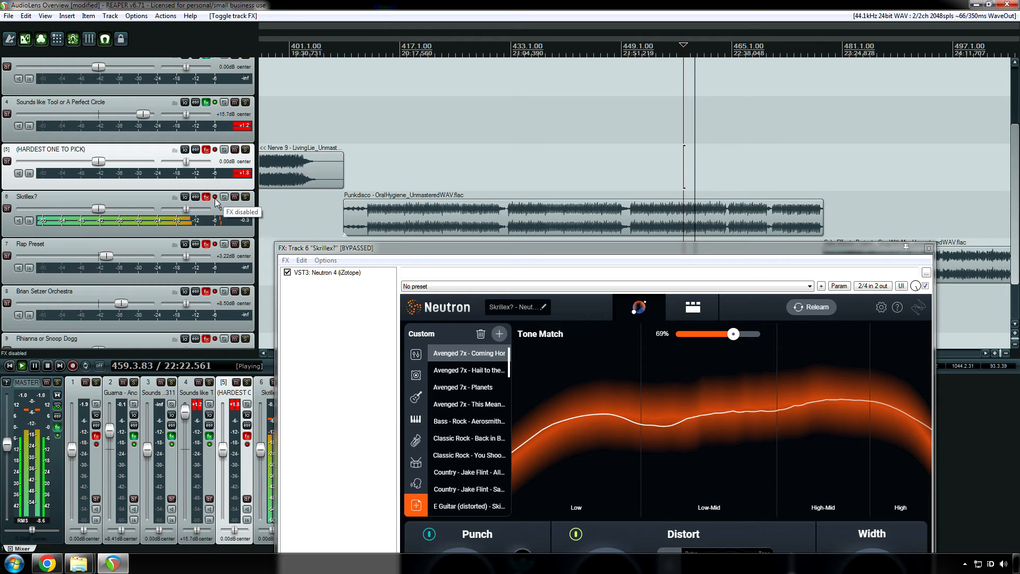
left_click(215, 198)
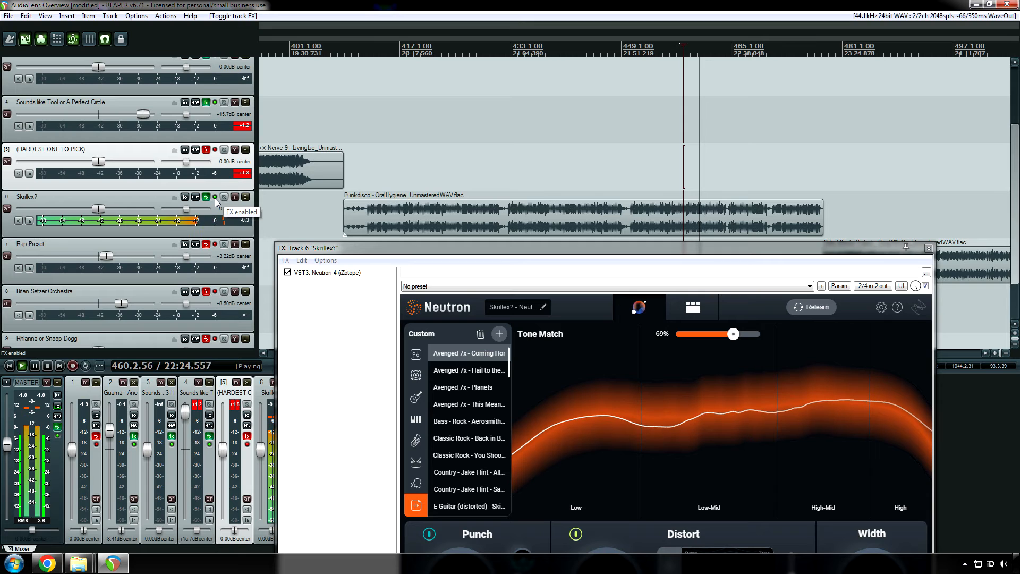
key("space")
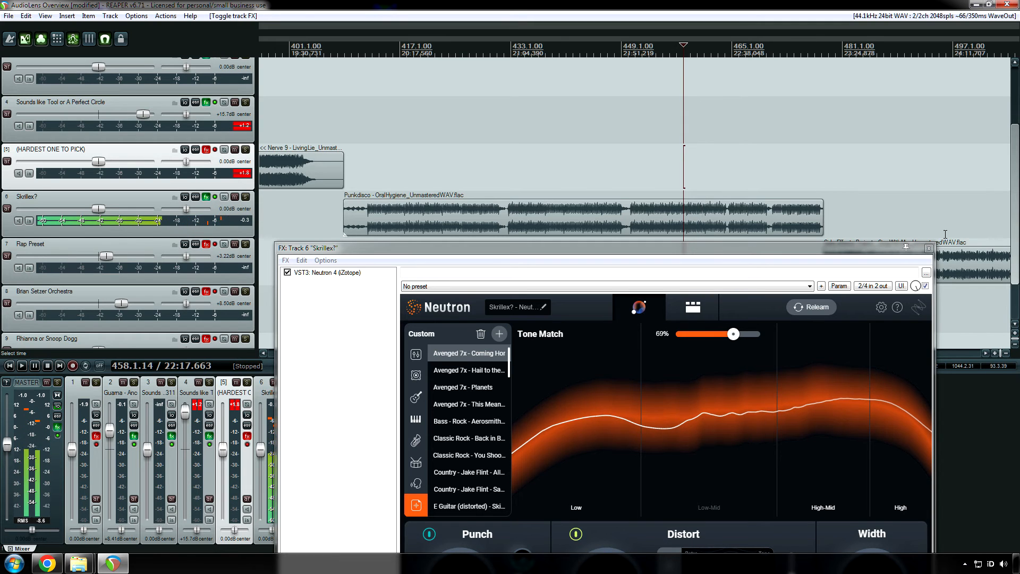
left_click(928, 249)
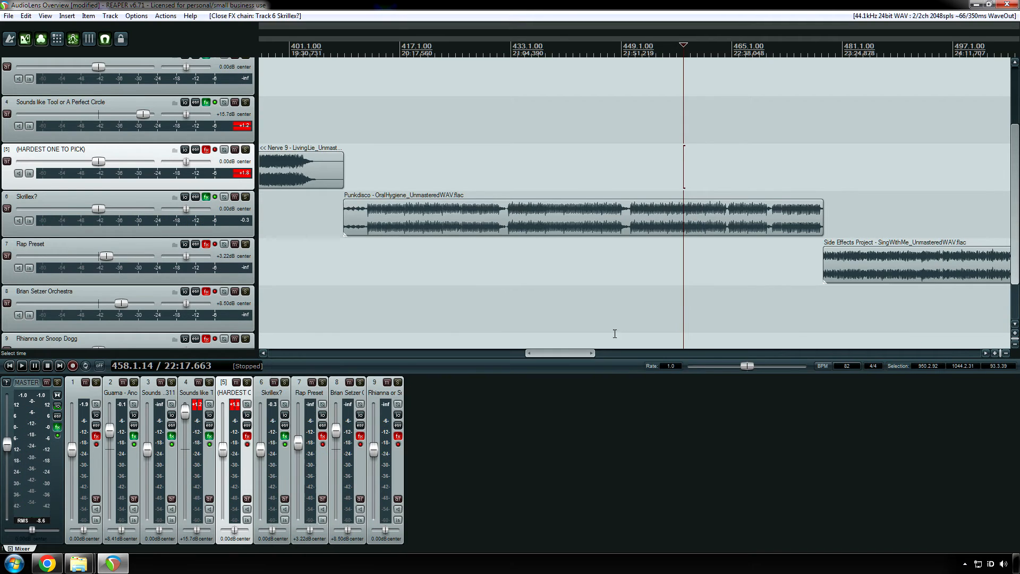
Examine the Ozone 9 Maximizer settings in the master track's effects chain and close its window.
left_click_drag(561, 353, 595, 353)
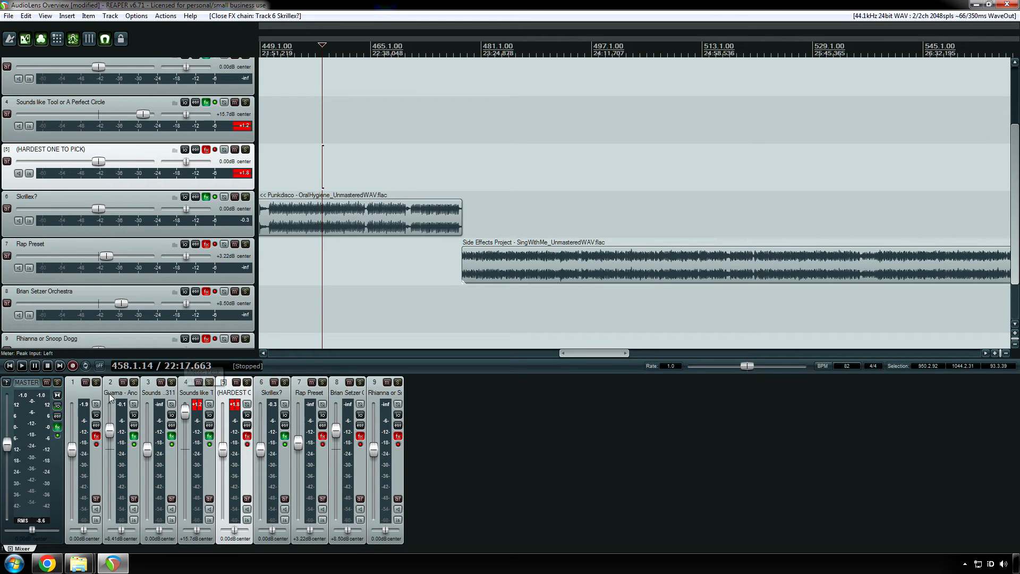
left_click(57, 427)
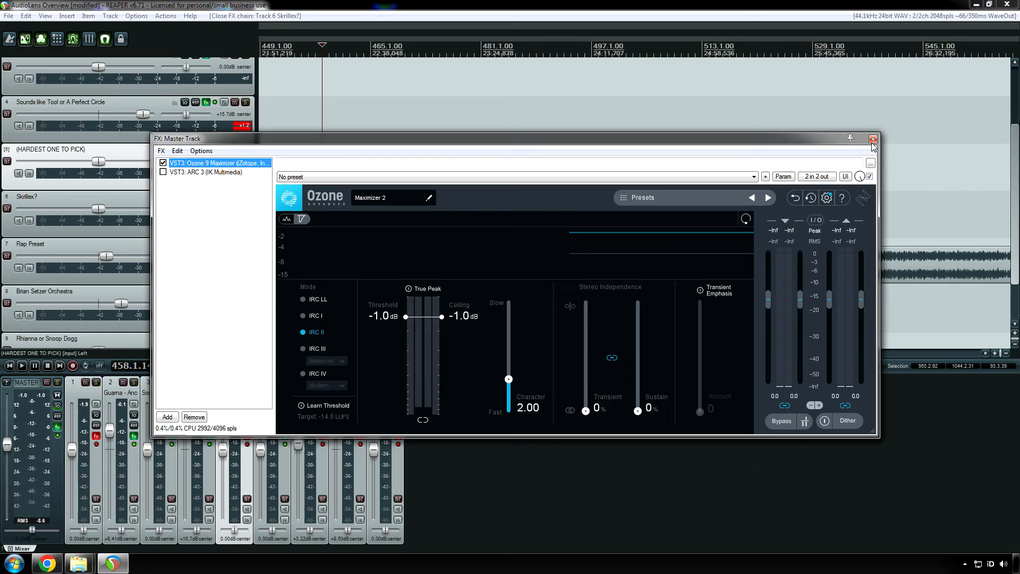
left_click(873, 139)
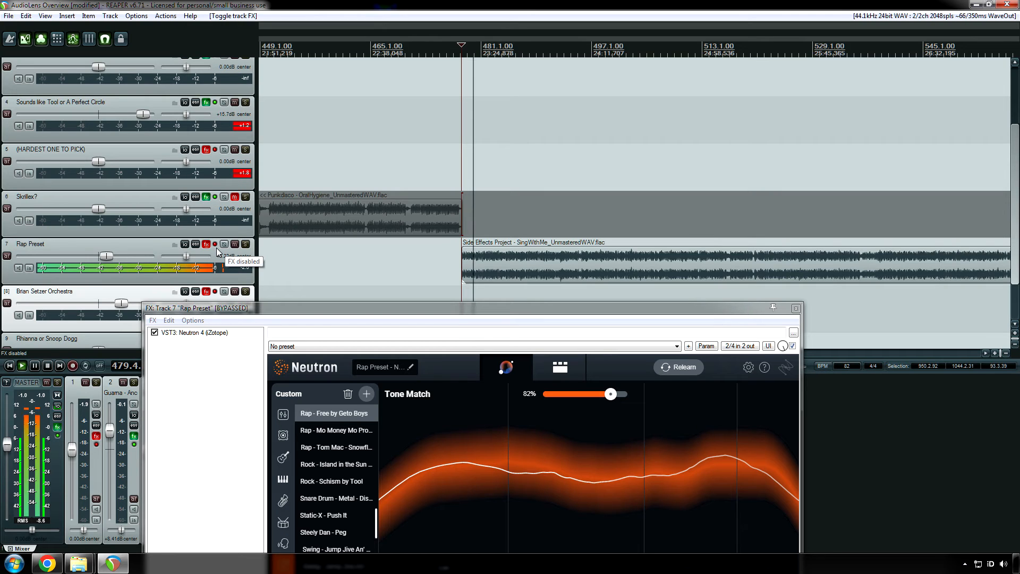
Stop playback, examine the Neutron 4 module chain on track 7 and return to the Tone Match view.
key("space")
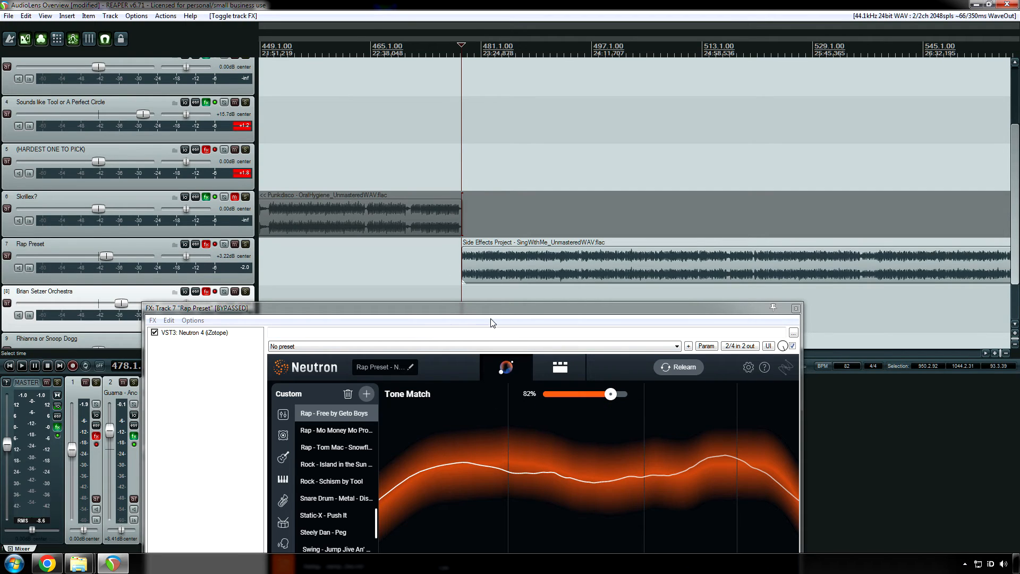
left_click_drag(491, 315, 507, 126)
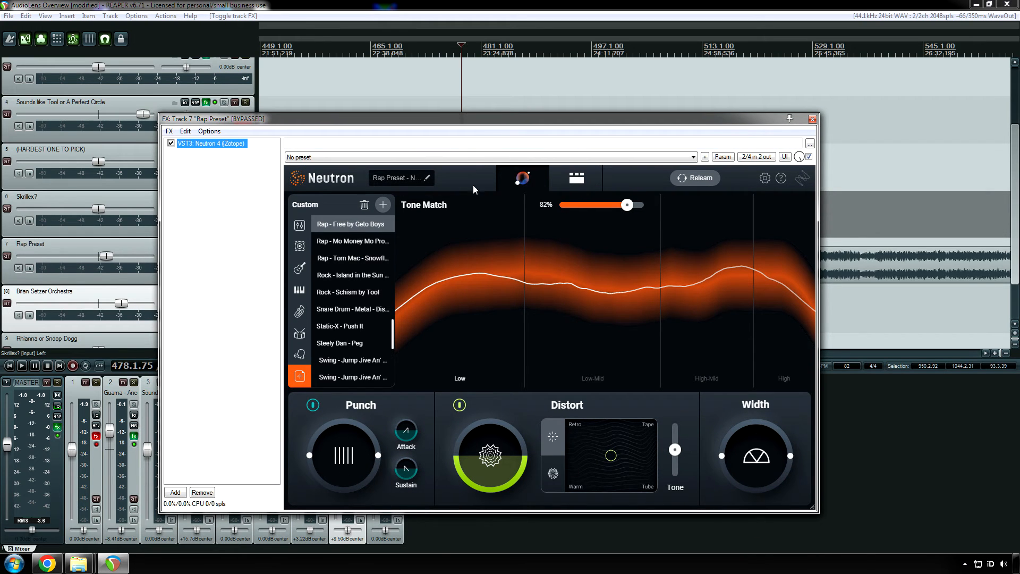
left_click(576, 180)
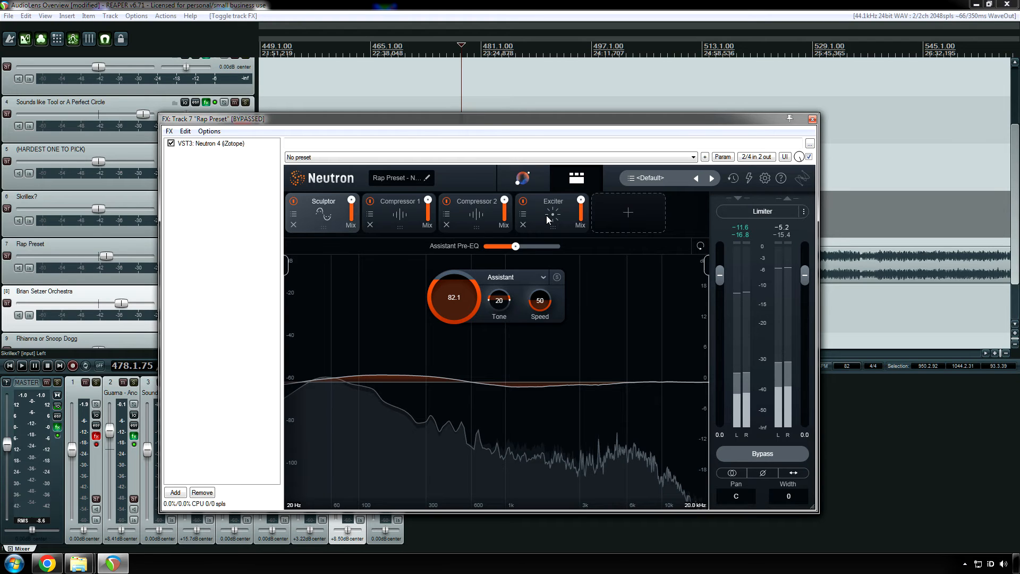
left_click(523, 177)
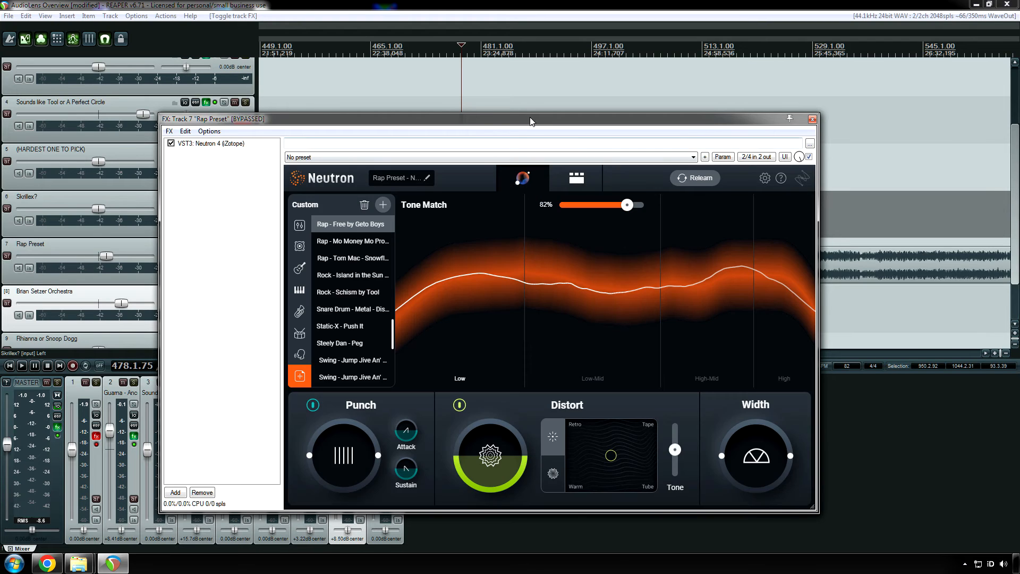
Move track 7's effects window clear of the clip and compare playback with and without Rap - Free by Geto Boys at 82%, leaving effects enabled.
left_click_drag(528, 126, 490, 271)
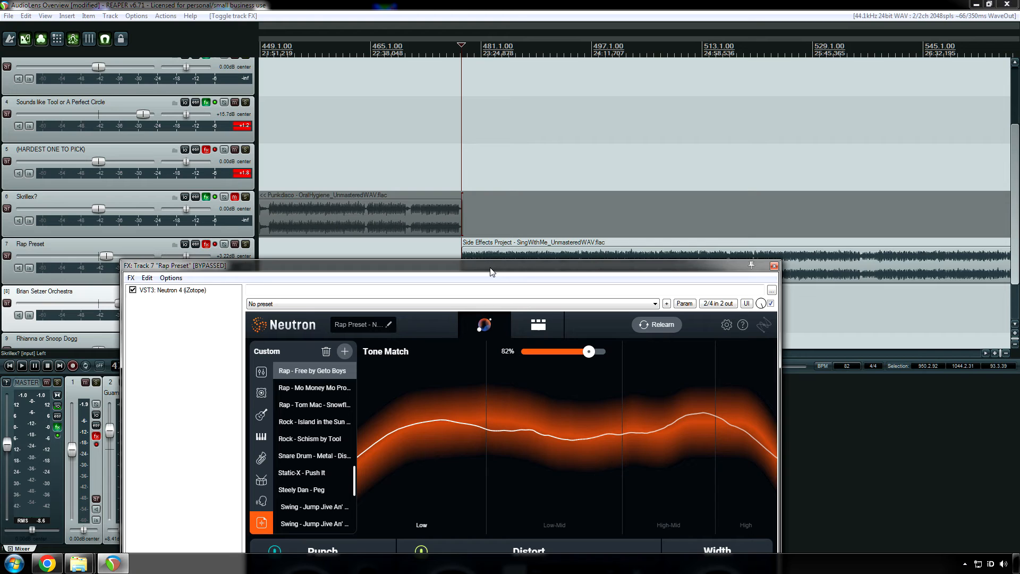
left_click_drag(491, 271, 501, 332)
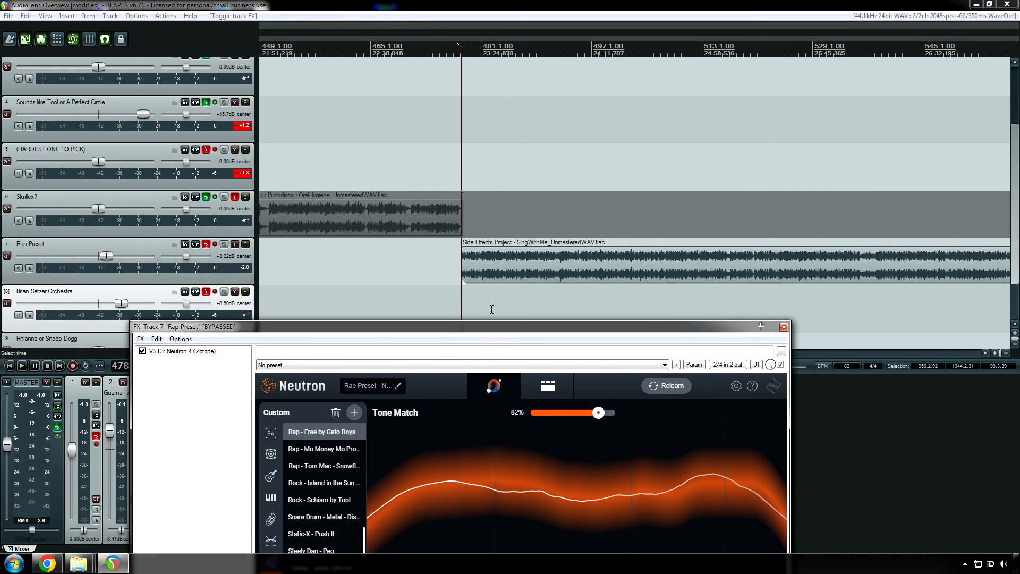
key("space")
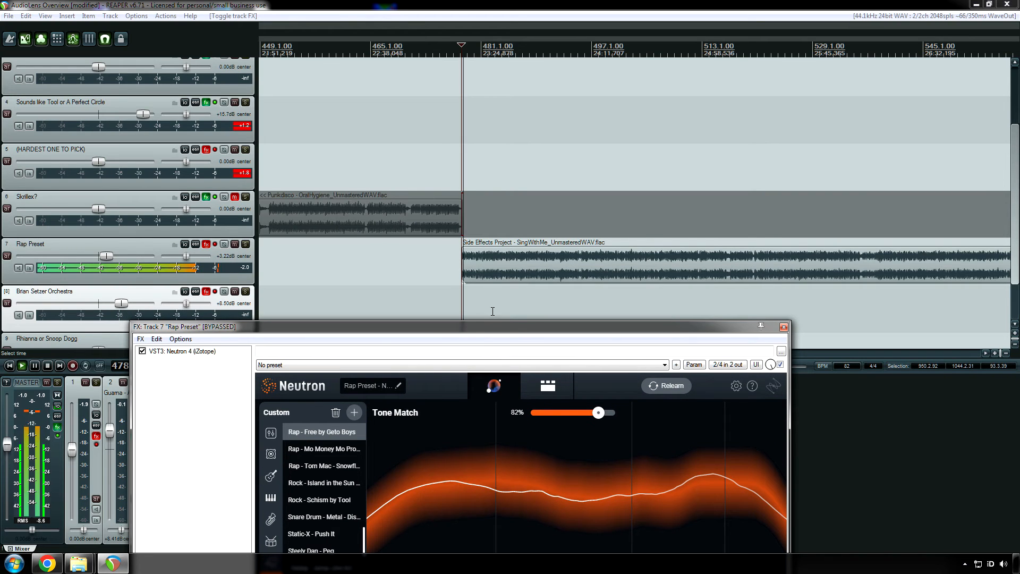
left_click(215, 245)
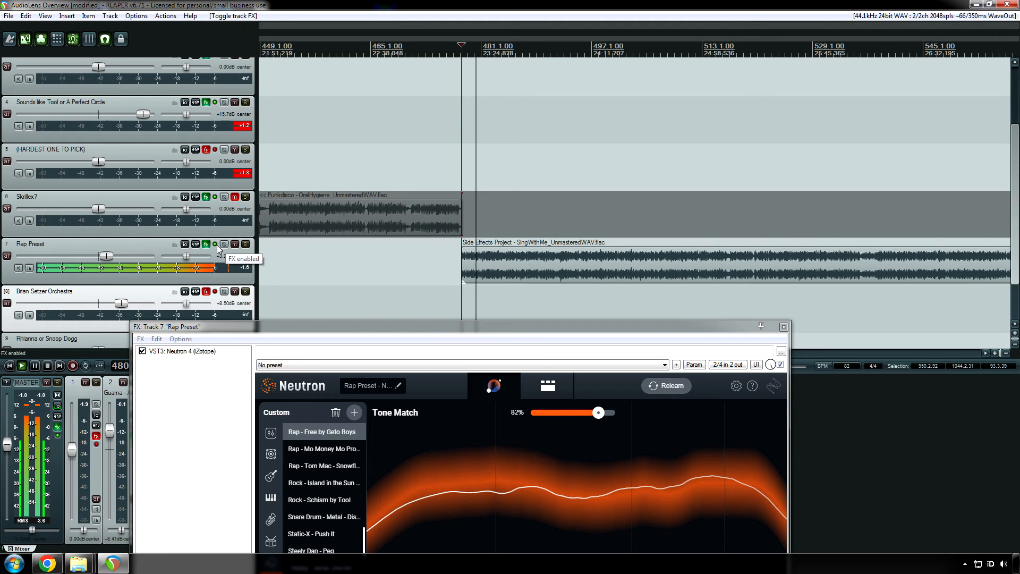
left_click_drag(436, 333, 537, 307)
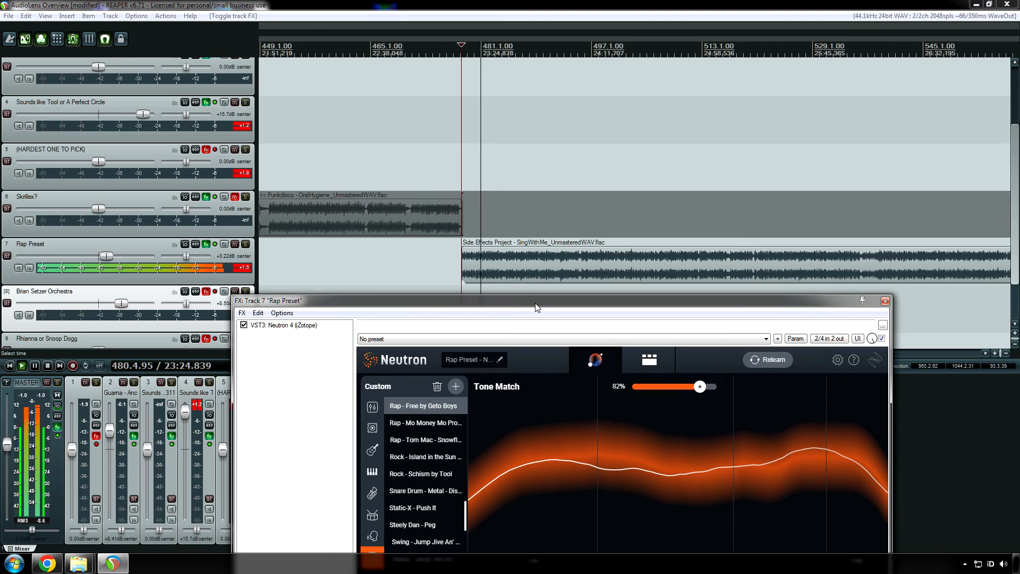
left_click(216, 247)
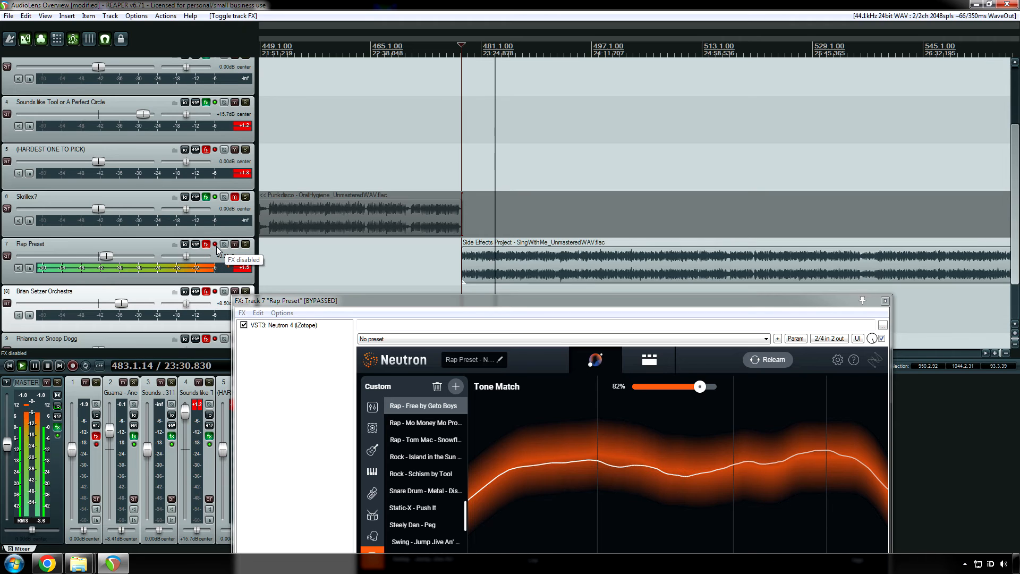
left_click(215, 244)
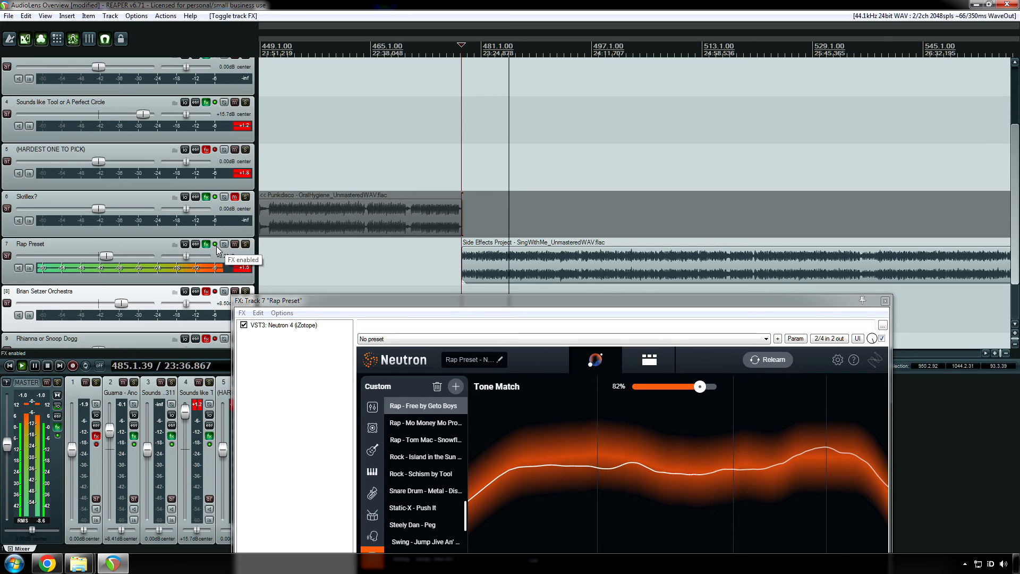
Bypass track 7's effects, stop playback and examine Neutron's Exciter and Sculptor modules, ending in the Tone Match view.
left_click(216, 246)
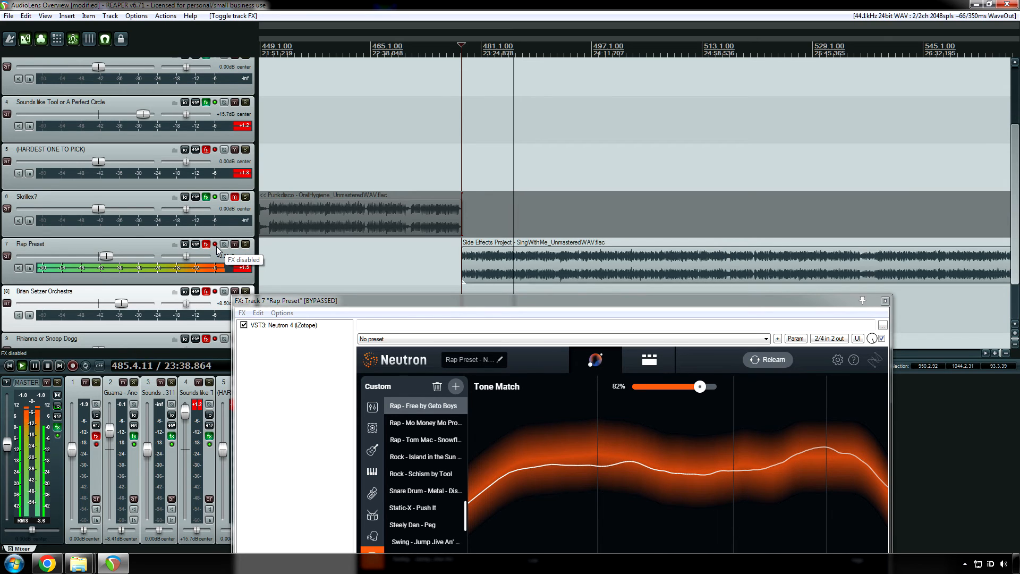
key("space")
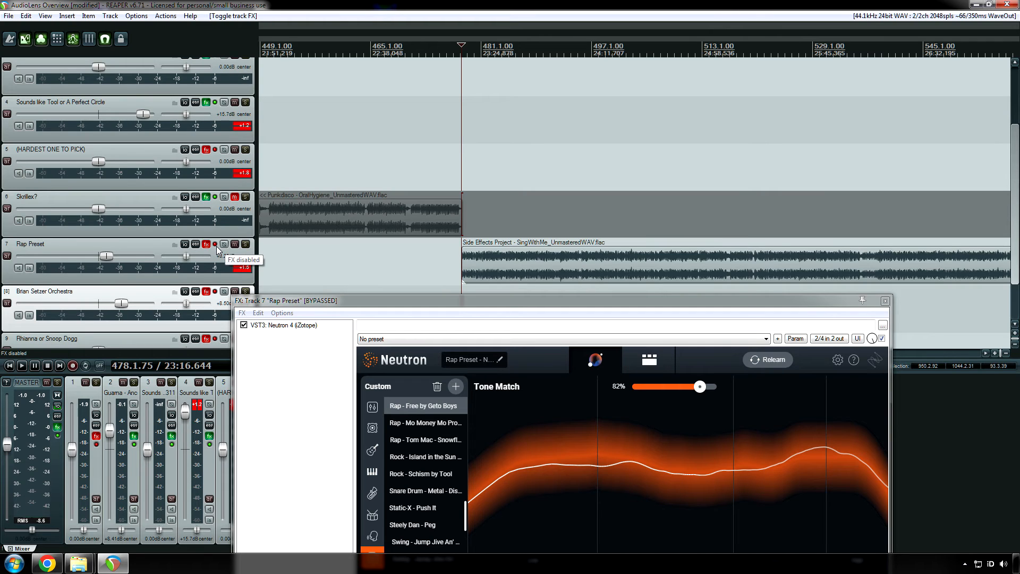
left_click(649, 359)
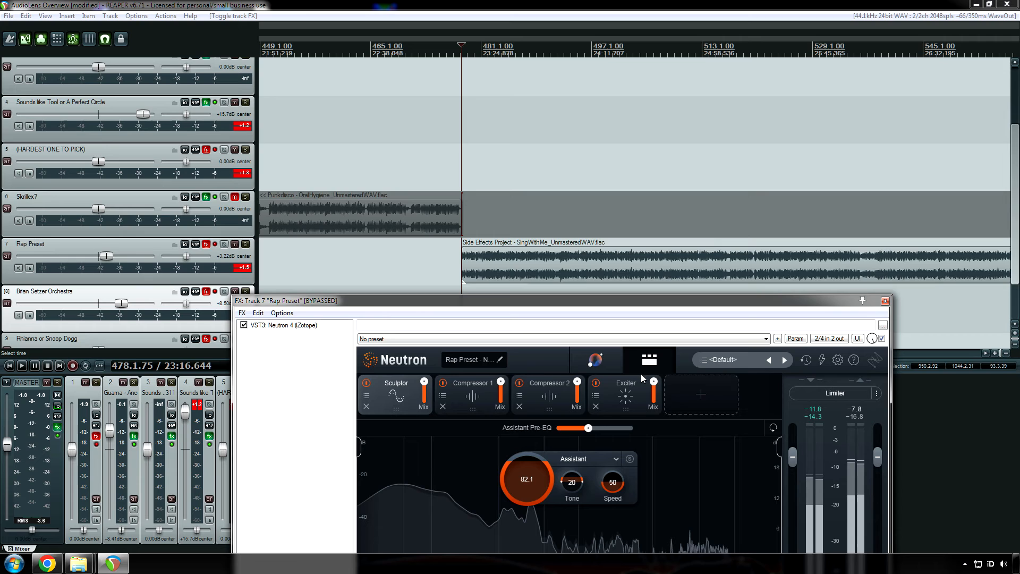
left_click(625, 402)
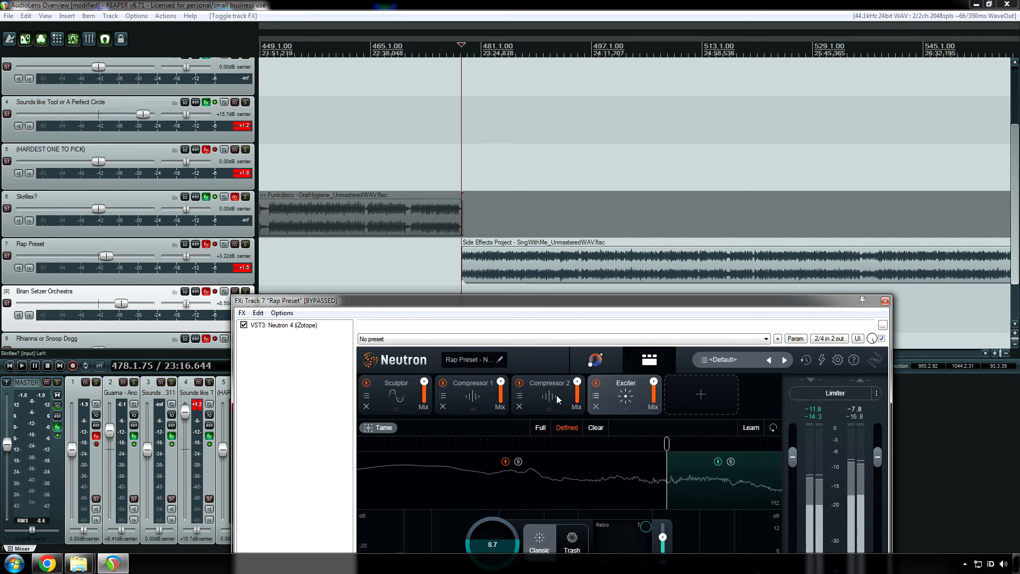
left_click(393, 400)
left_click(595, 366)
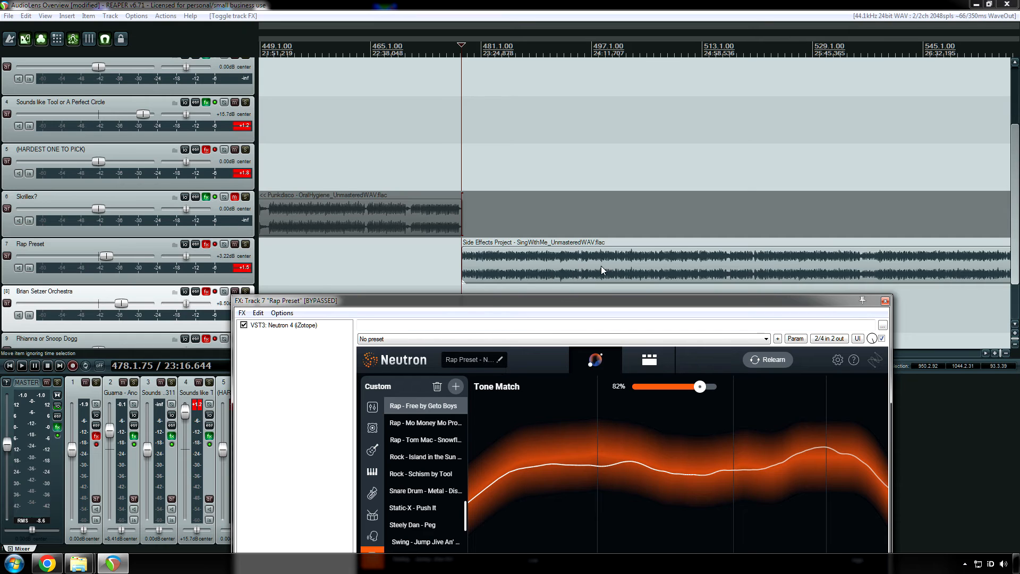
Compare track 7 with and without its effects from about bar 525, leave them bypassed, stop playback and close the effects window.
left_click(757, 270)
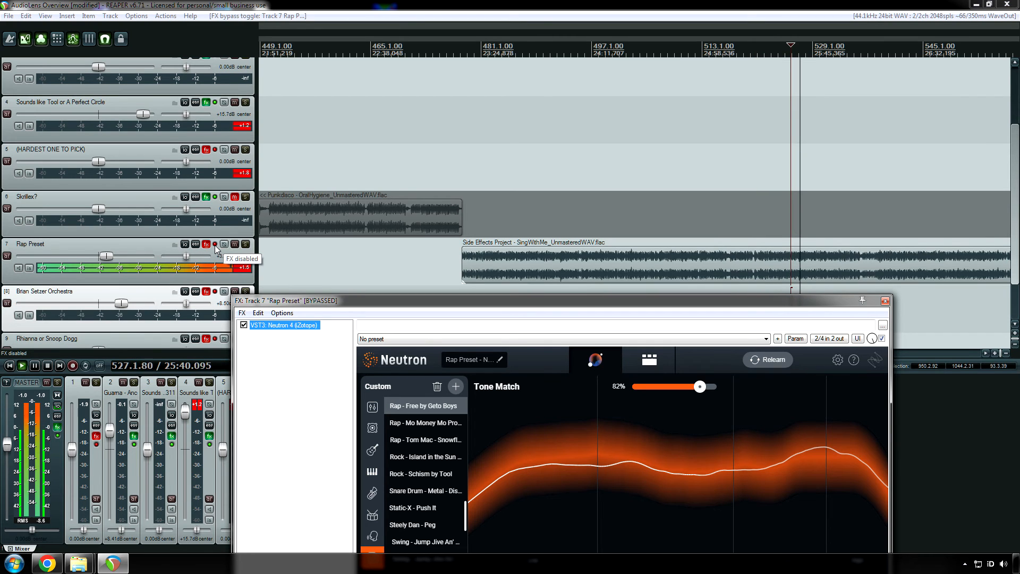
left_click(216, 245)
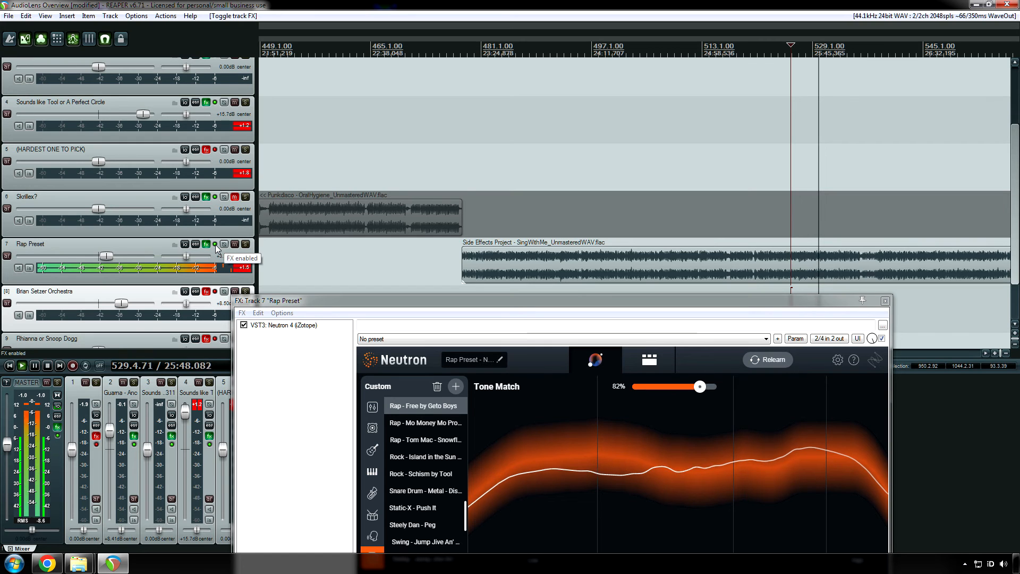
left_click(215, 244)
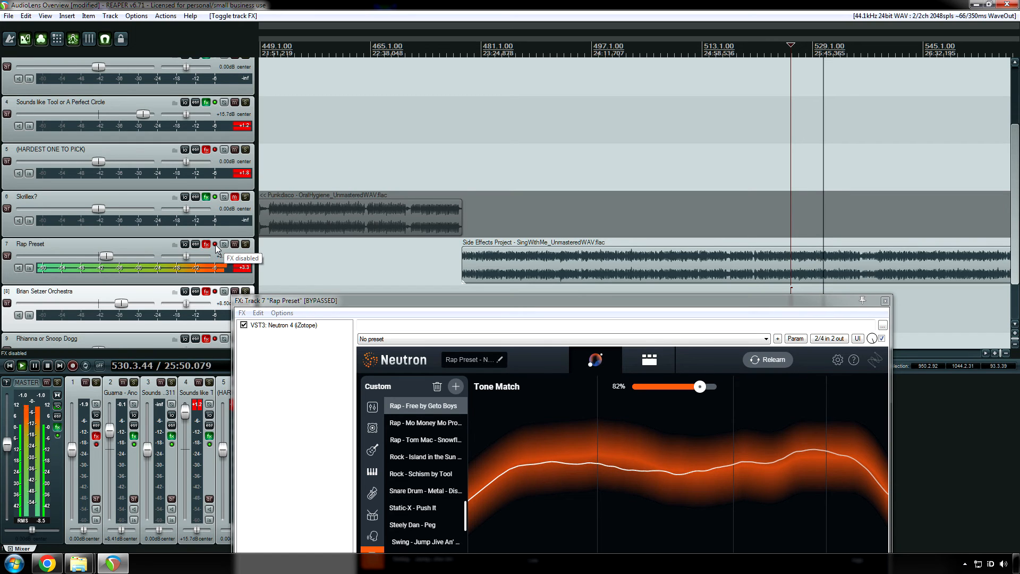
key("space")
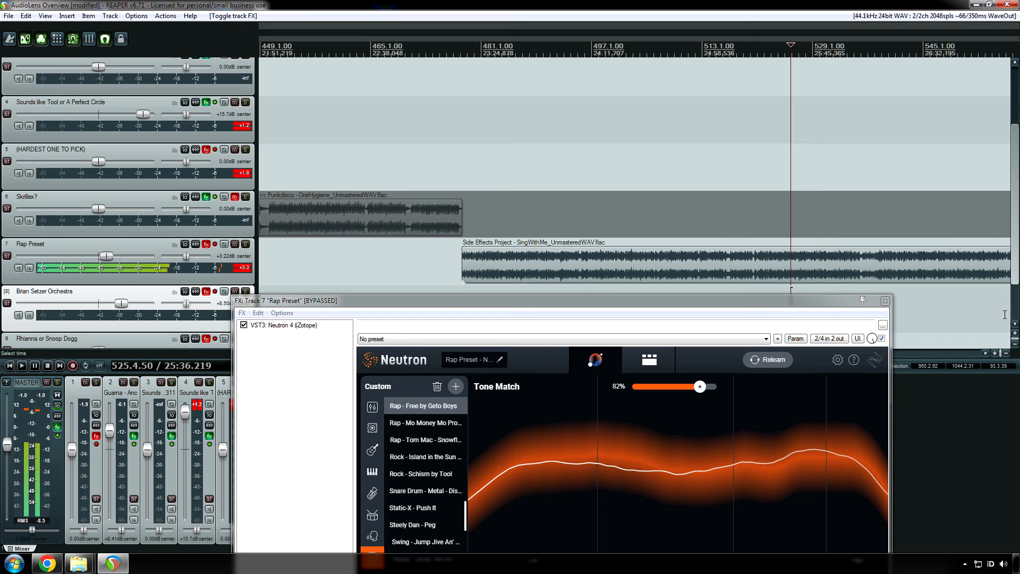
left_click(886, 301)
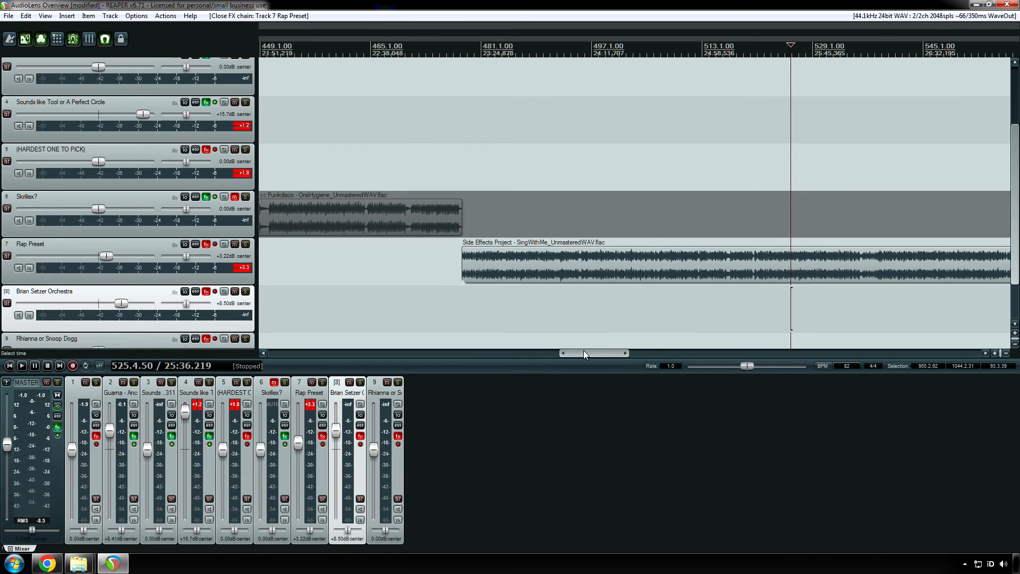
Place the edit cursor at about bar 563, near the start of track 8's OwnWayToBoogie clip.
left_click_drag(585, 352, 652, 352)
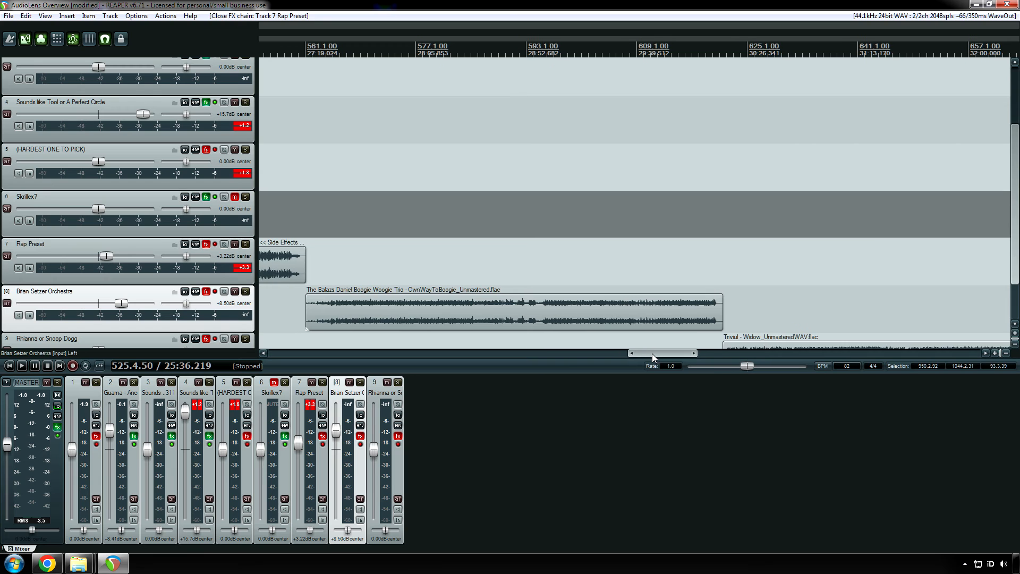
left_click_drag(1018, 245, 1018, 279)
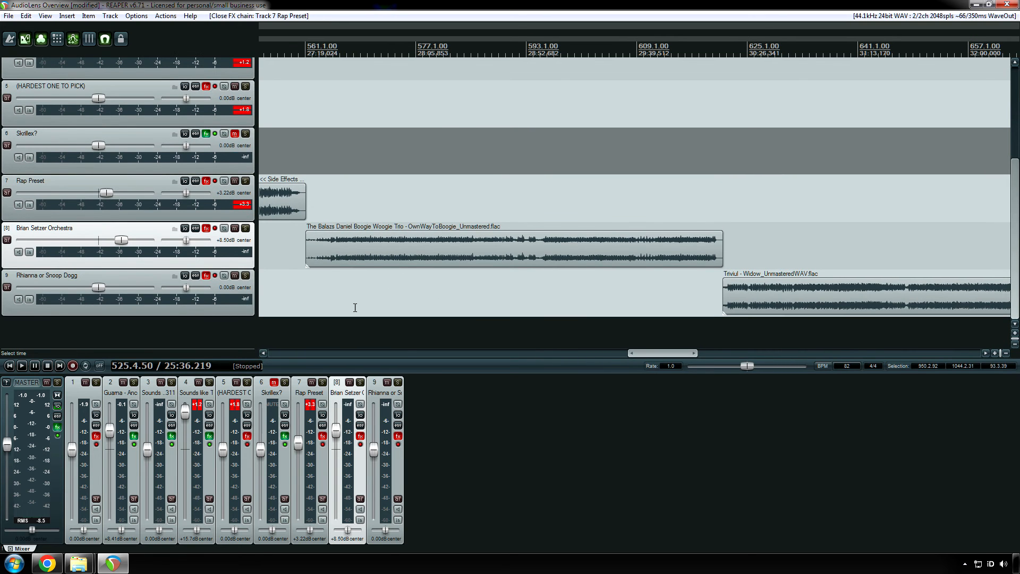
left_click(308, 312)
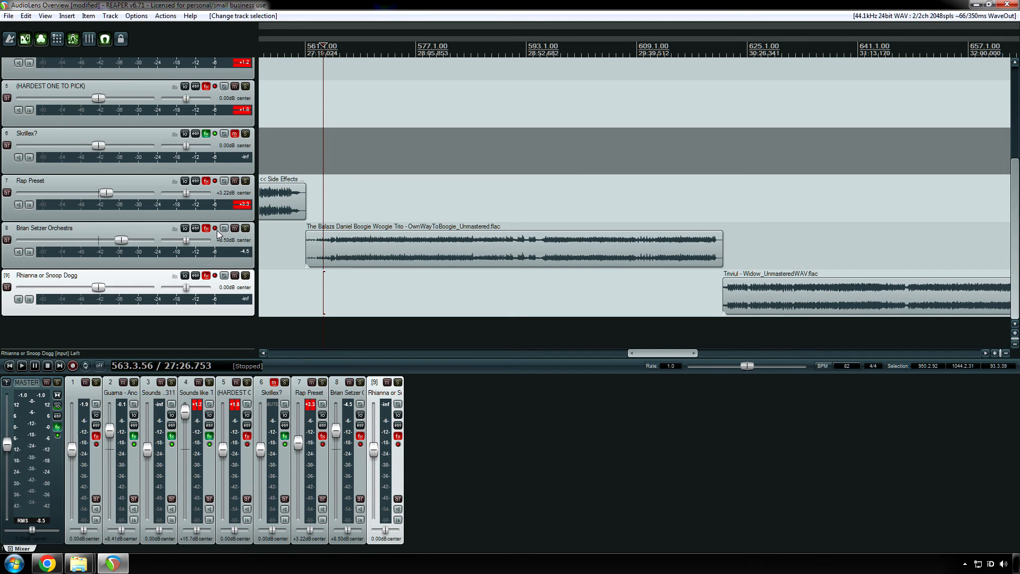
Enable track 8's effects, place its Neutron 4 window clear of the clip and show the Tone Match view.
left_click(208, 229, "ctrl")
left_click(208, 229)
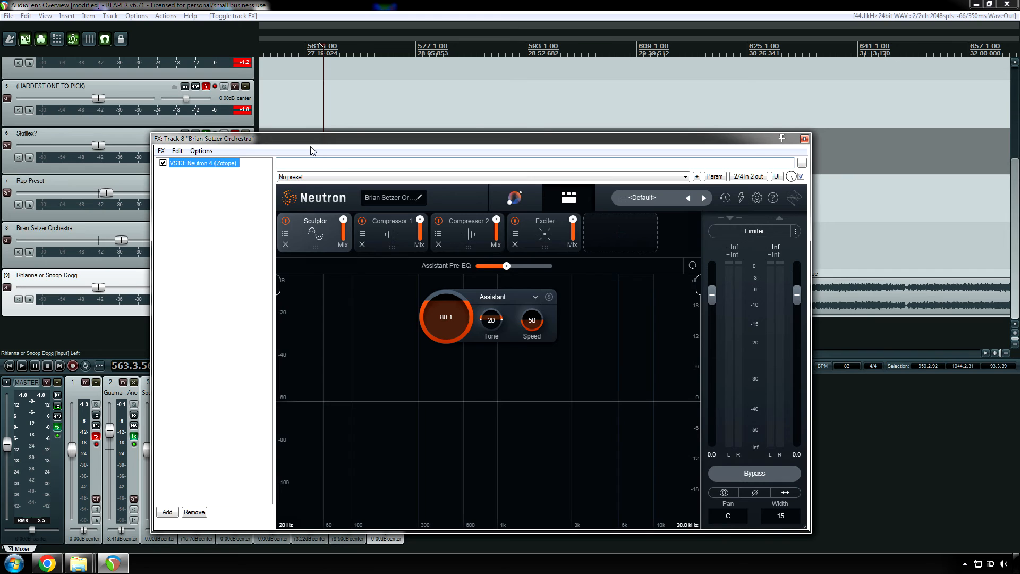
left_click_drag(263, 135, 314, 285)
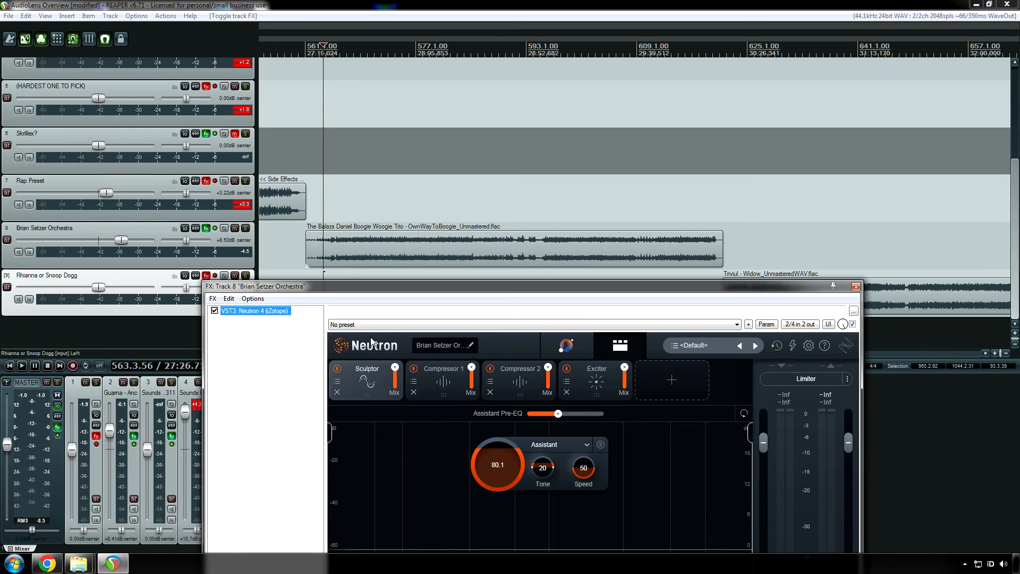
left_click(566, 346)
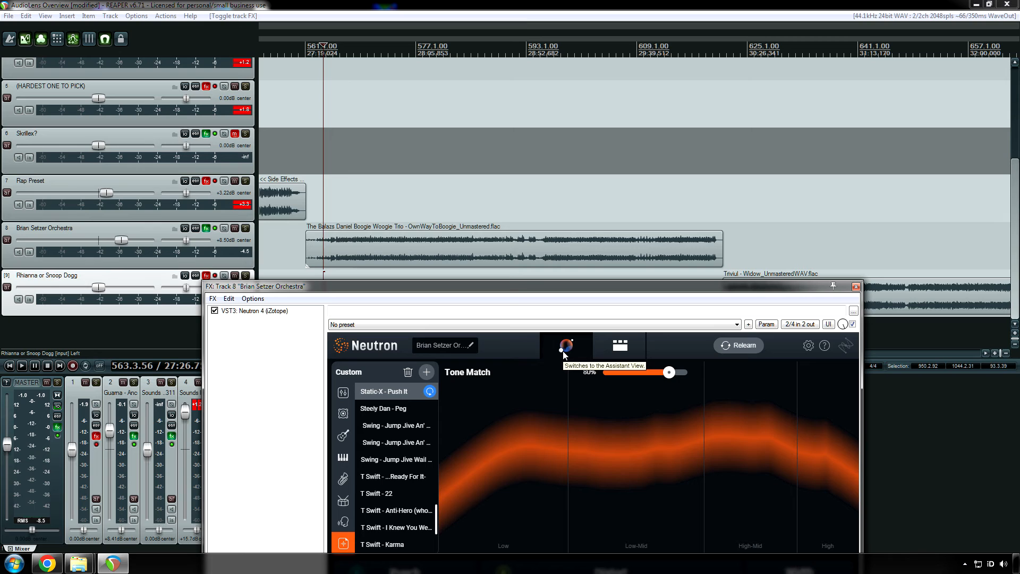
Keep track 8's effects window clear of its clip and listen to the clip from about bar 564 with effects bypassed.
left_click(330, 254)
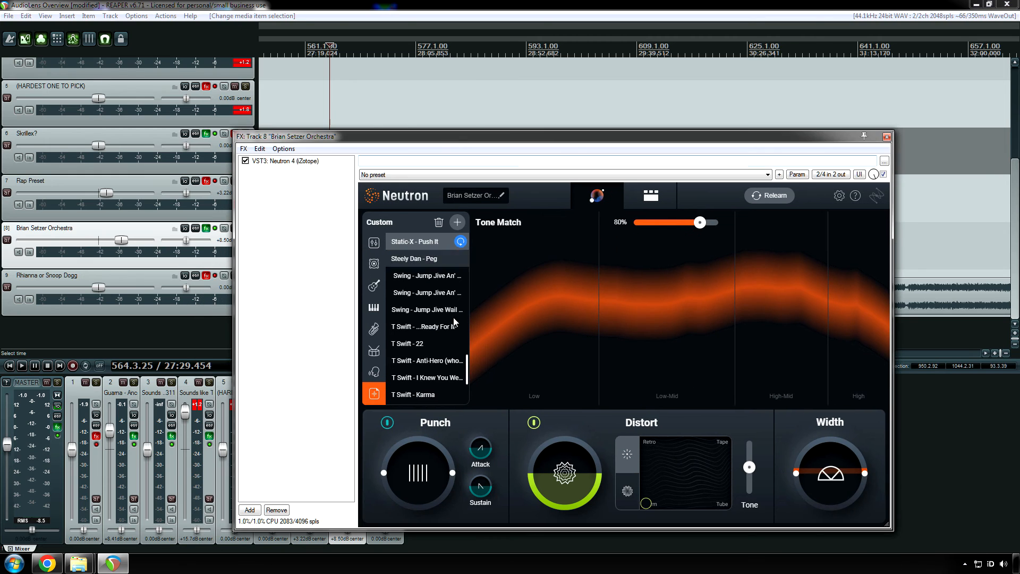
mouse_move(467, 372)
left_mouse_down()
mouse_move(465, 394)
mouse_move(467, 250)
mouse_move(473, 370)
left_mouse_up()
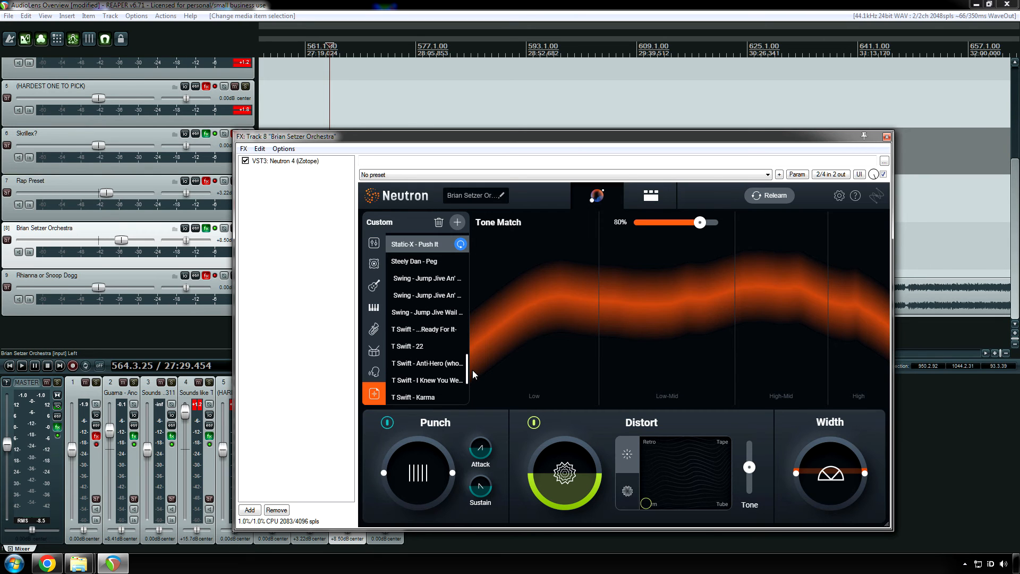
left_click_drag(483, 131, 447, 292)
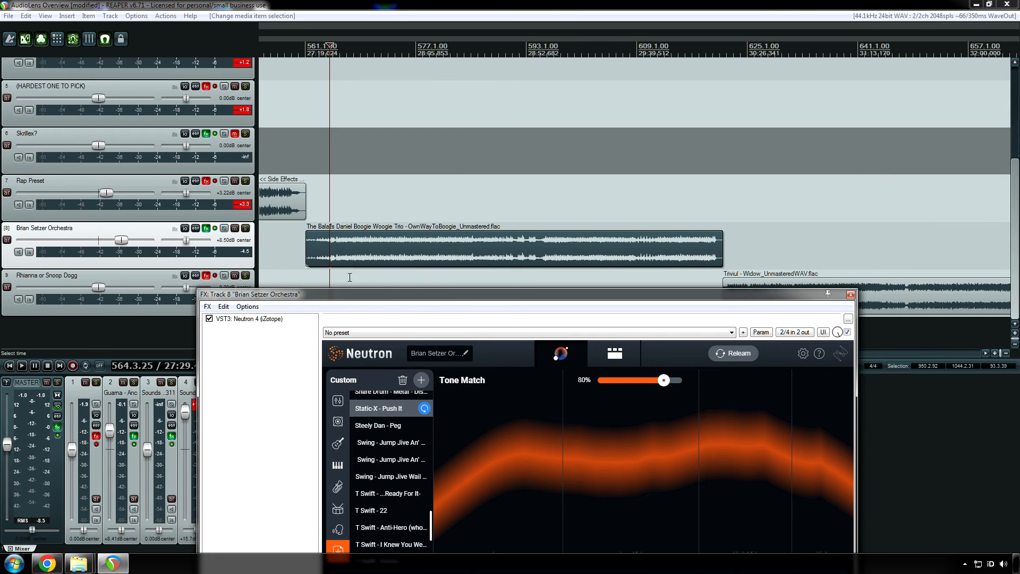
left_click(215, 229)
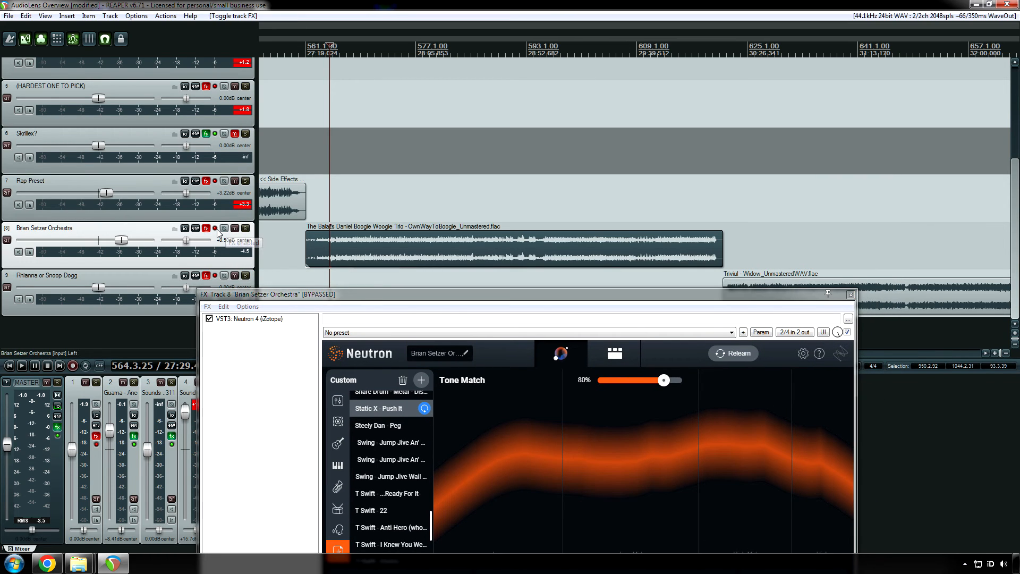
key("space")
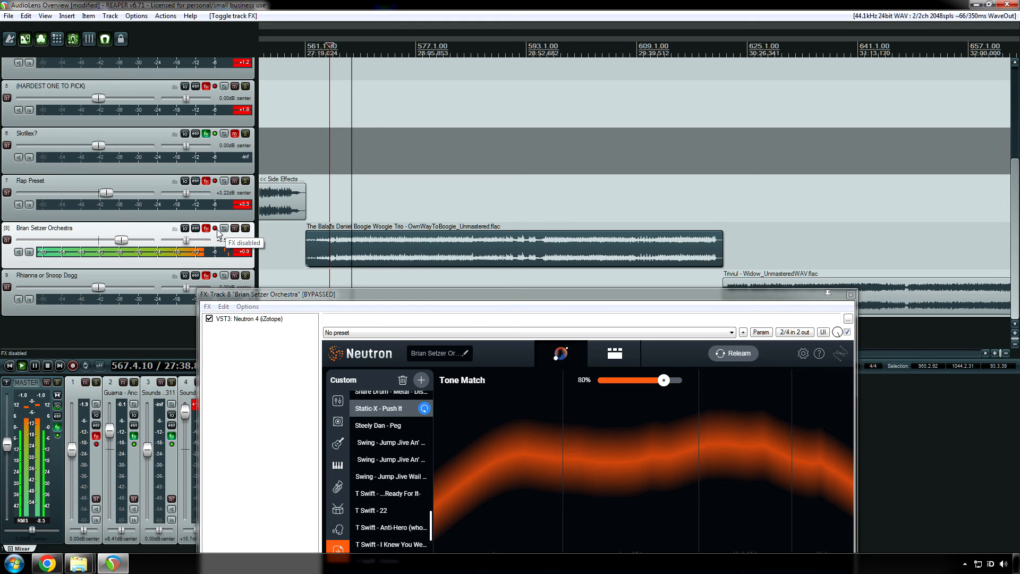
key("space")
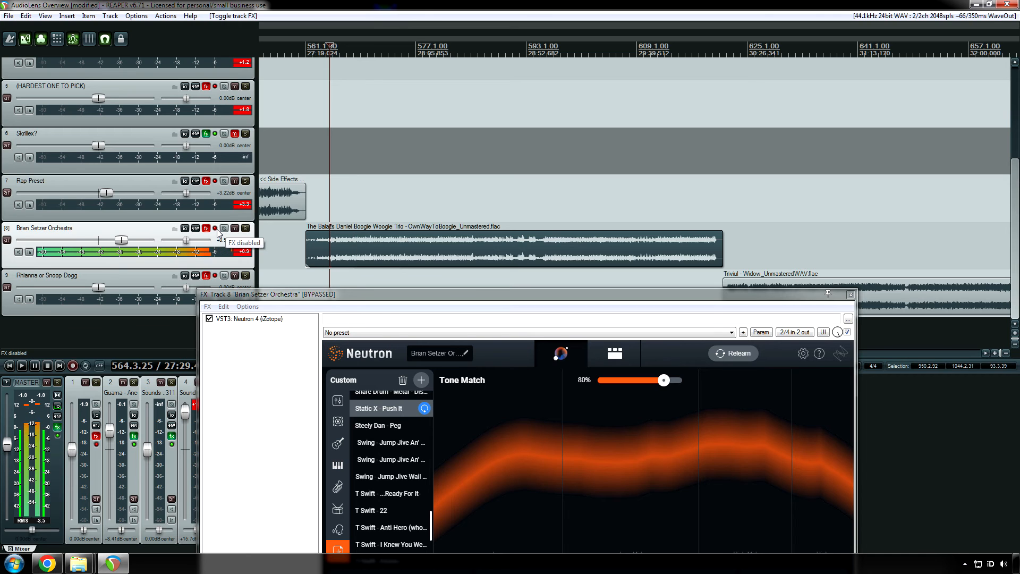
Enable track 8's effects and audition Avenged 7x targets such as Planets and This Means War at 80% during playback.
left_click(216, 230)
key("space")
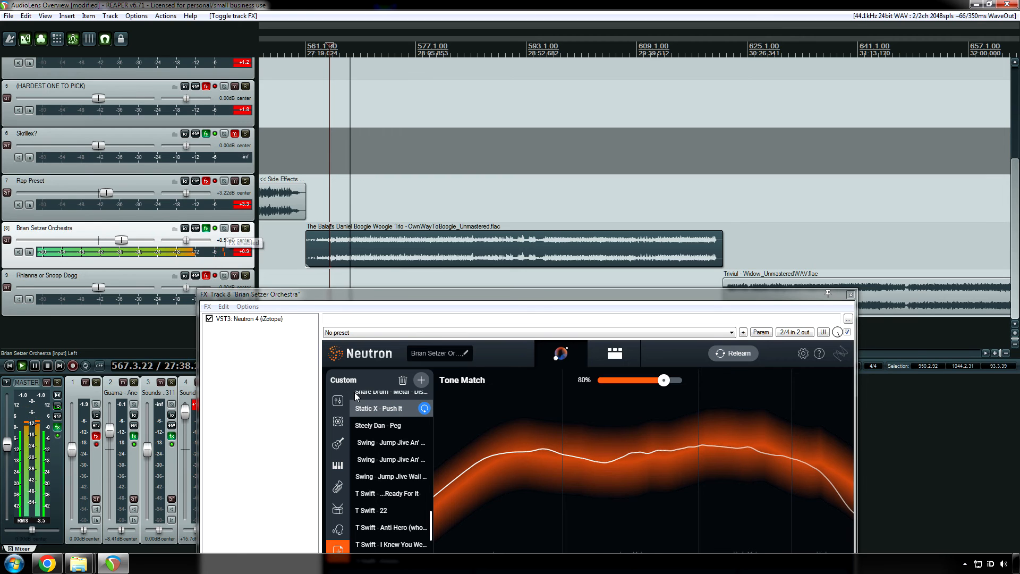
scroll(397, 471, "up", 15)
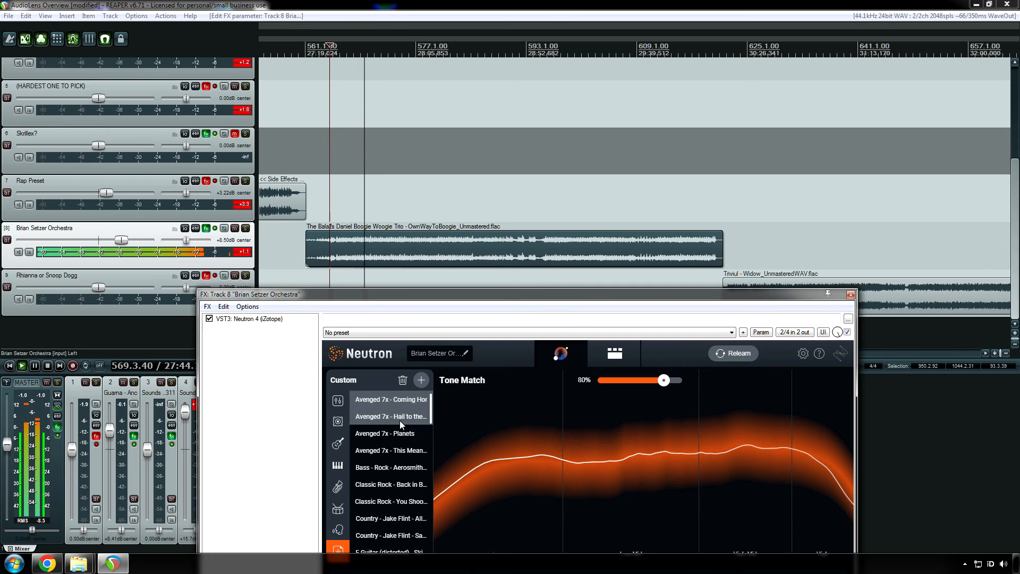
scroll(401, 422, "down", 1)
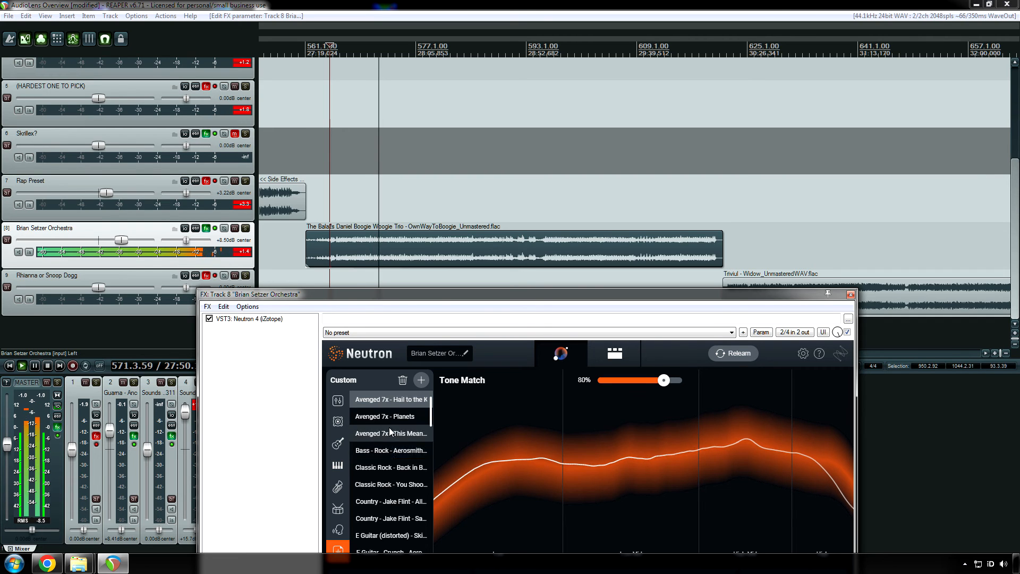
scroll(389, 422, "down", 1)
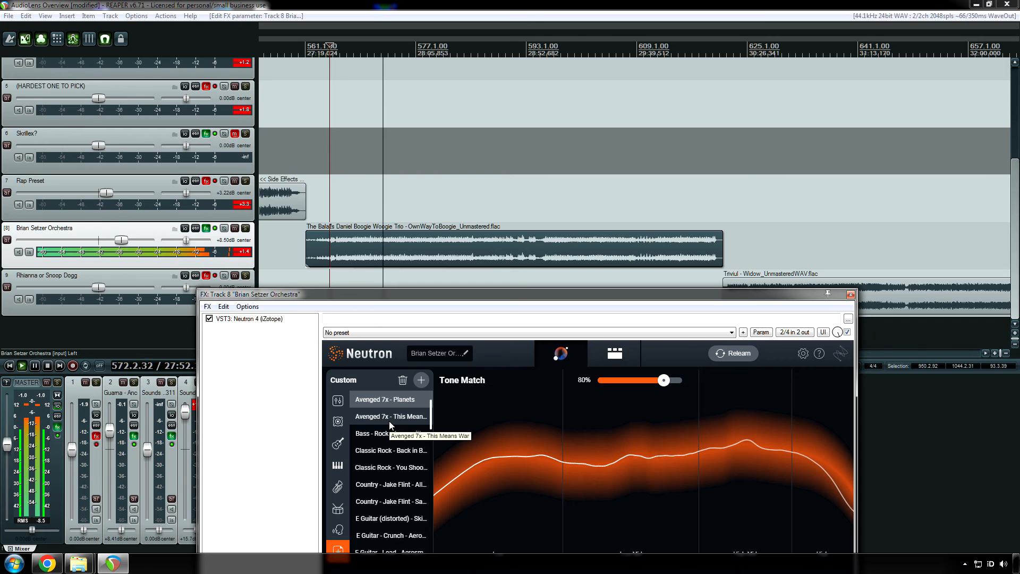
scroll(389, 420, "down", 1)
scroll(389, 421, "up", 4)
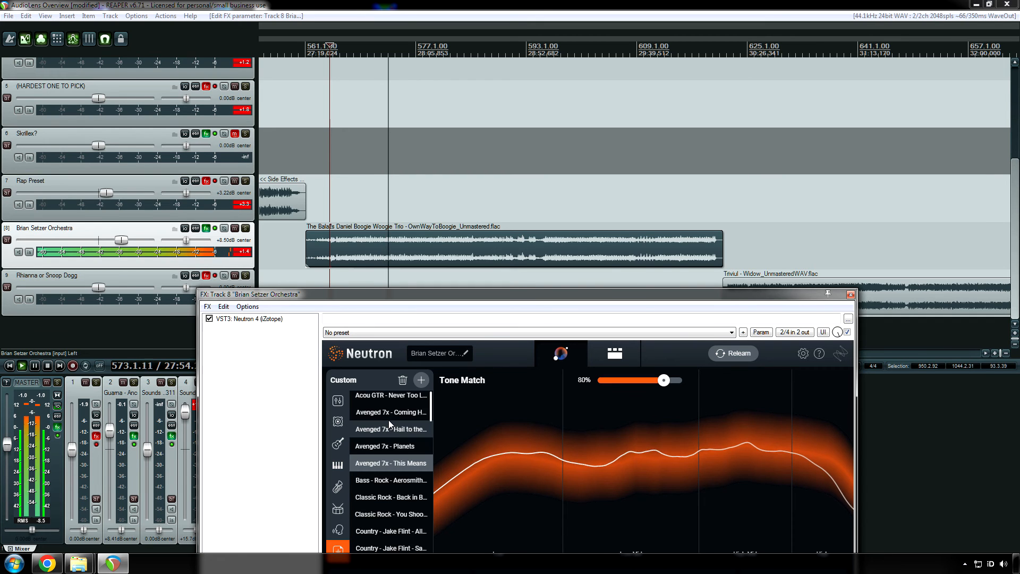
scroll(388, 420, "down", 1)
scroll(396, 435, "down", 2)
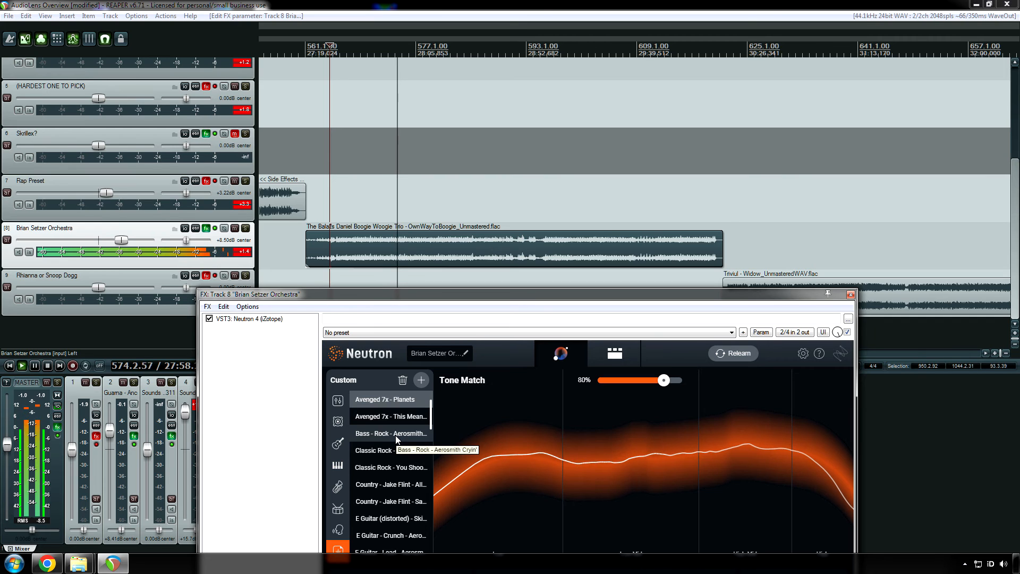
scroll(391, 420, "down", 1)
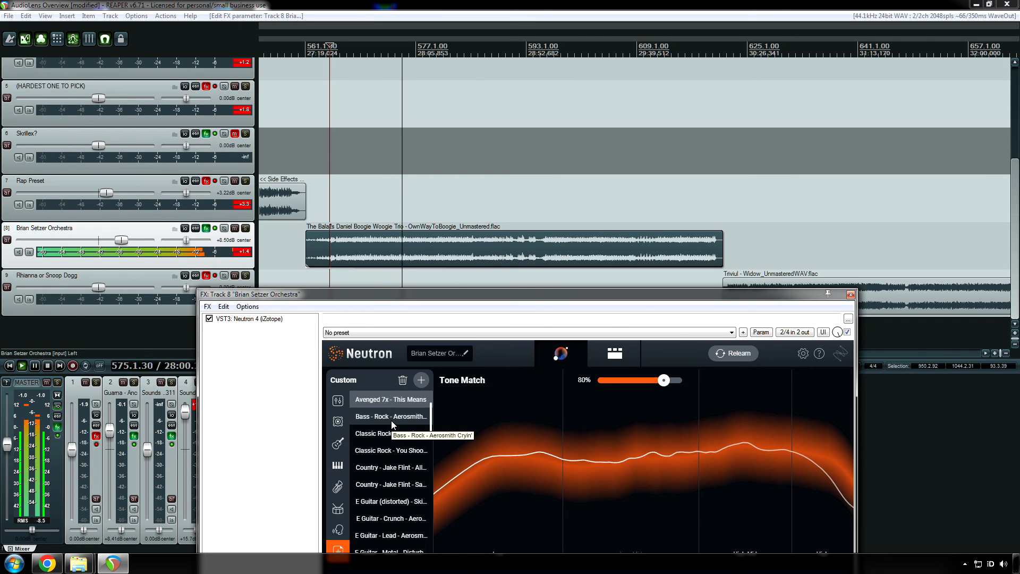
Replay the clip from about bar 564 and audition custom targets such as Classic Rock - You Shook and Everclear - Santa Monica at 80%.
key("space")
key("space")
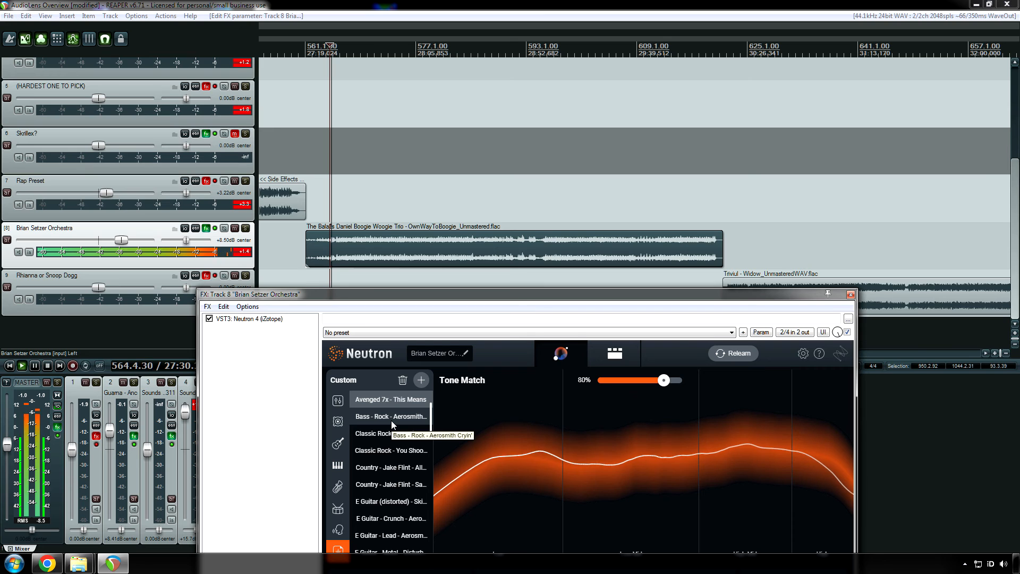
scroll(390, 435, "down", 2)
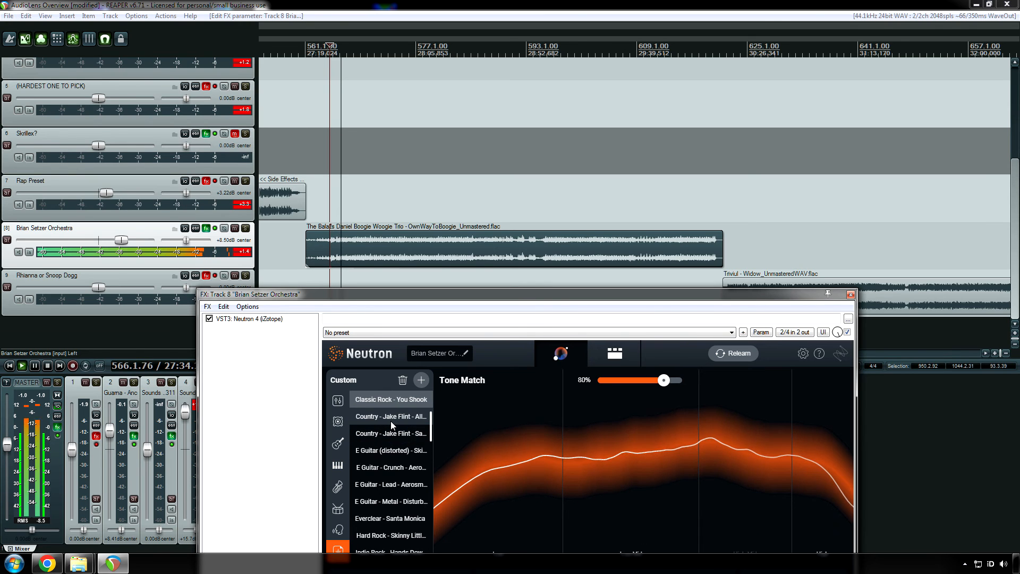
scroll(388, 435, "down", 1)
scroll(384, 450, "down", 7)
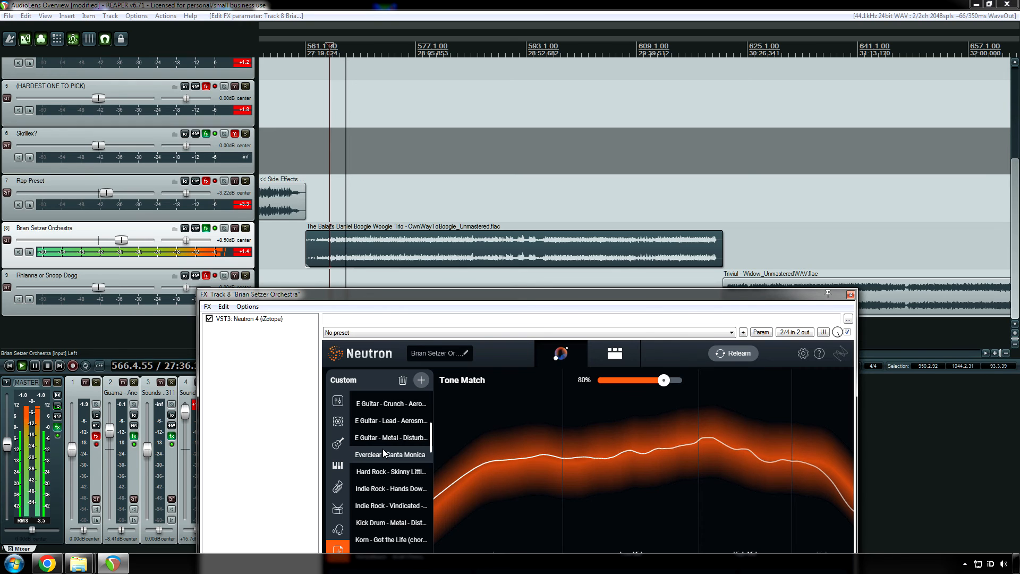
scroll(385, 429, "up", 3)
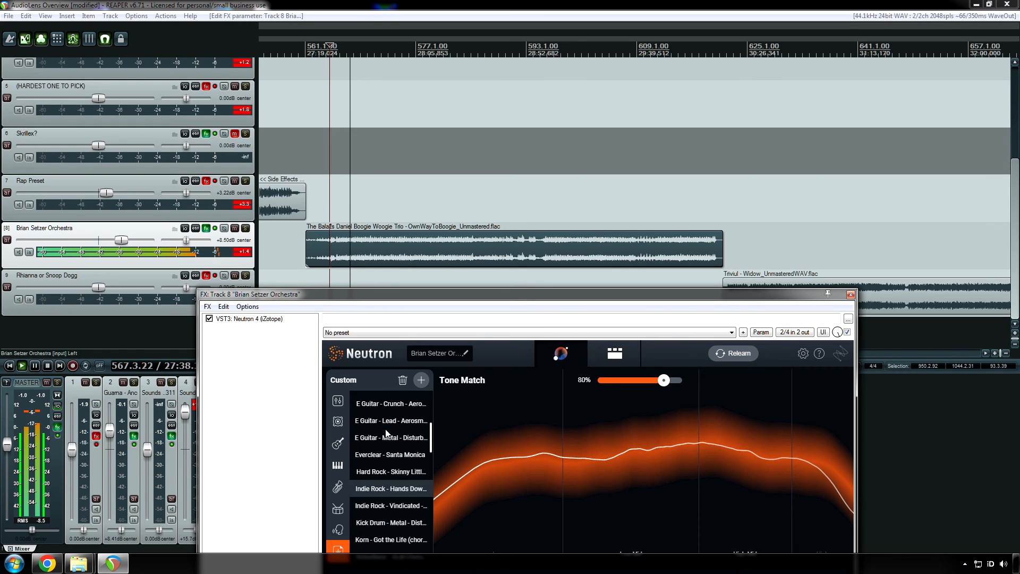
scroll(387, 447, "down", 3)
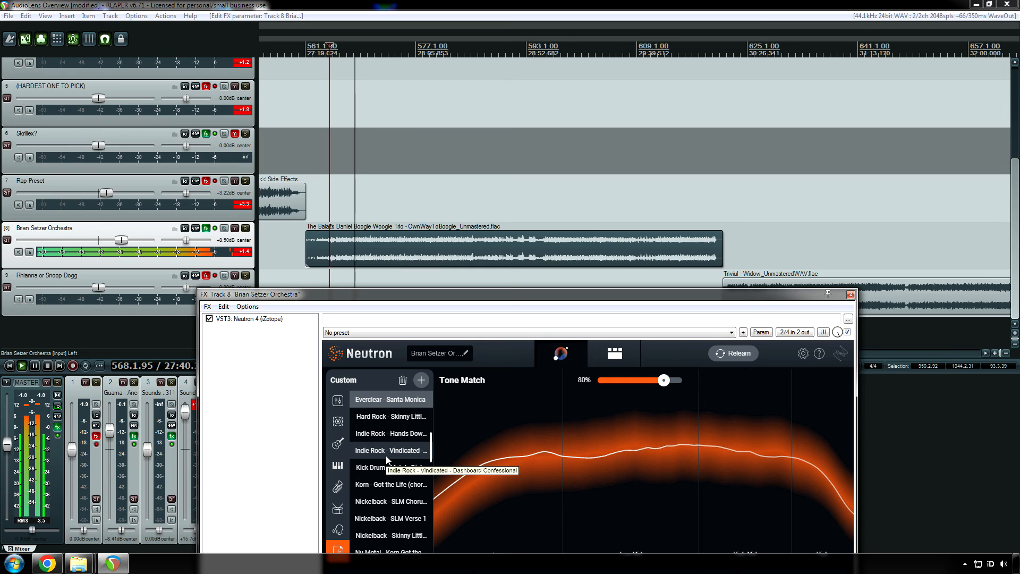
Audition the Swing - Jump Jive and T Swift custom targets at 80% during playback.
scroll(386, 455, "down", 12)
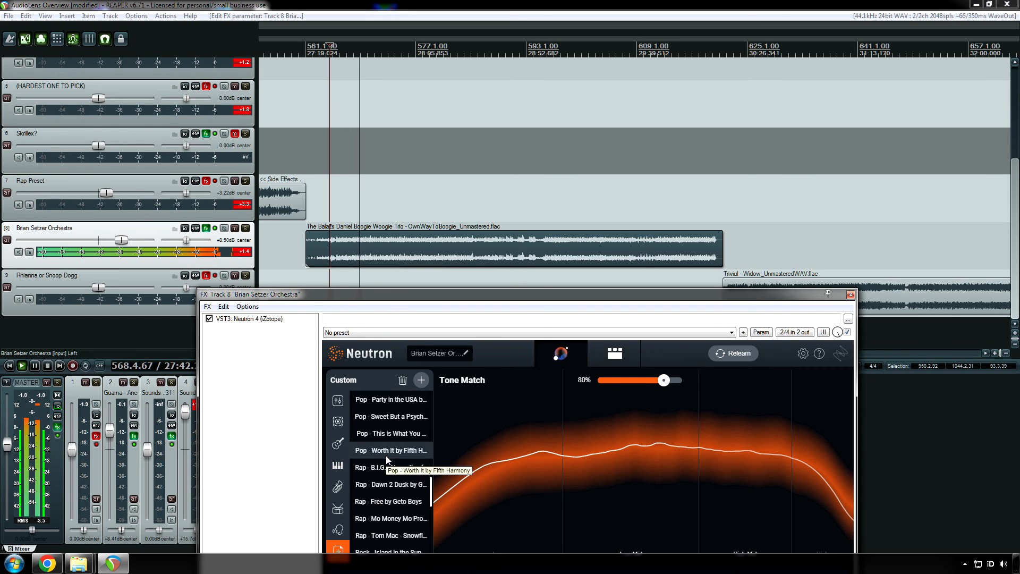
scroll(386, 455, "down", 10)
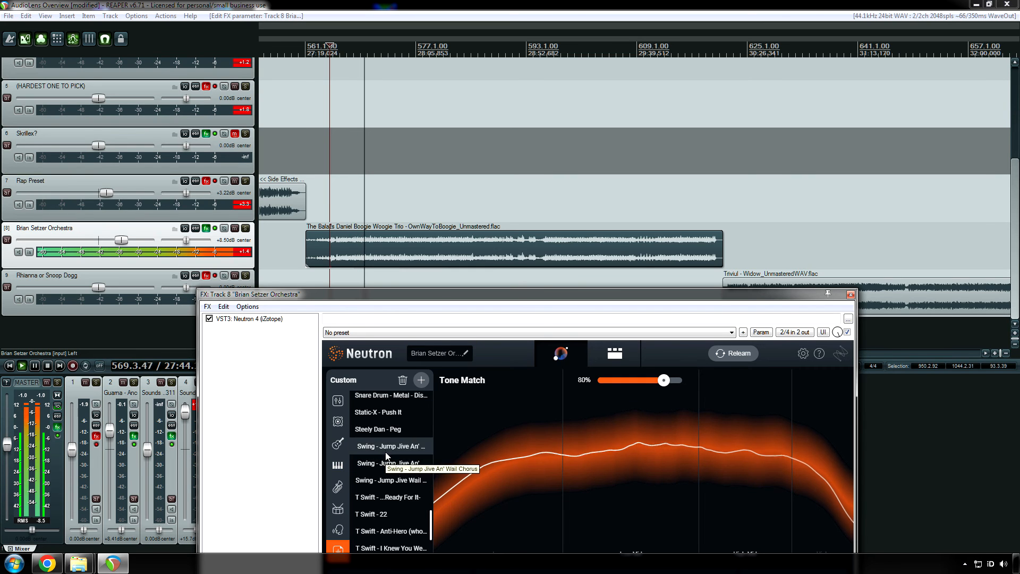
scroll(385, 452, "down", 3)
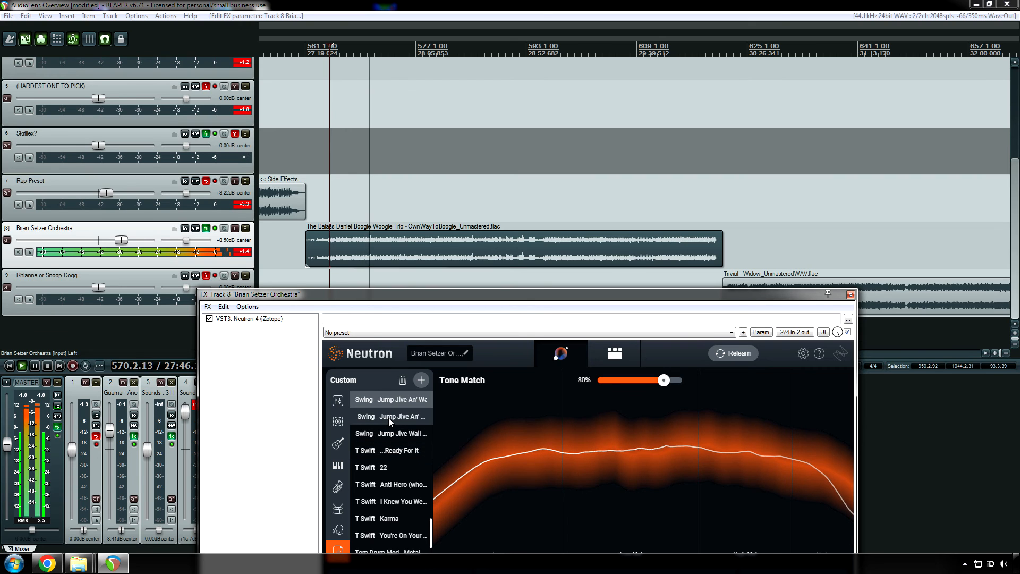
scroll(387, 417, "down", 1)
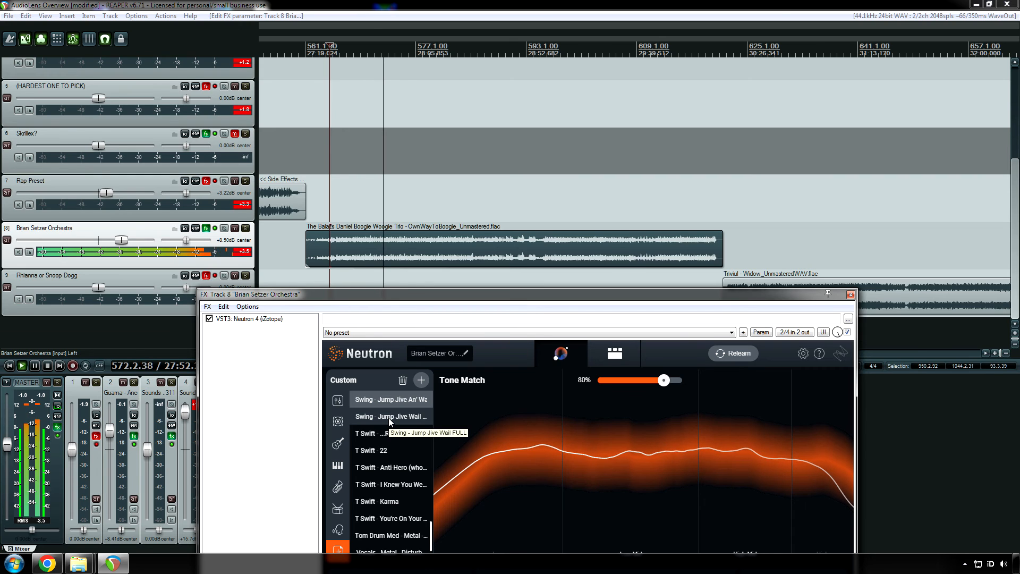
scroll(388, 418, "down", 1)
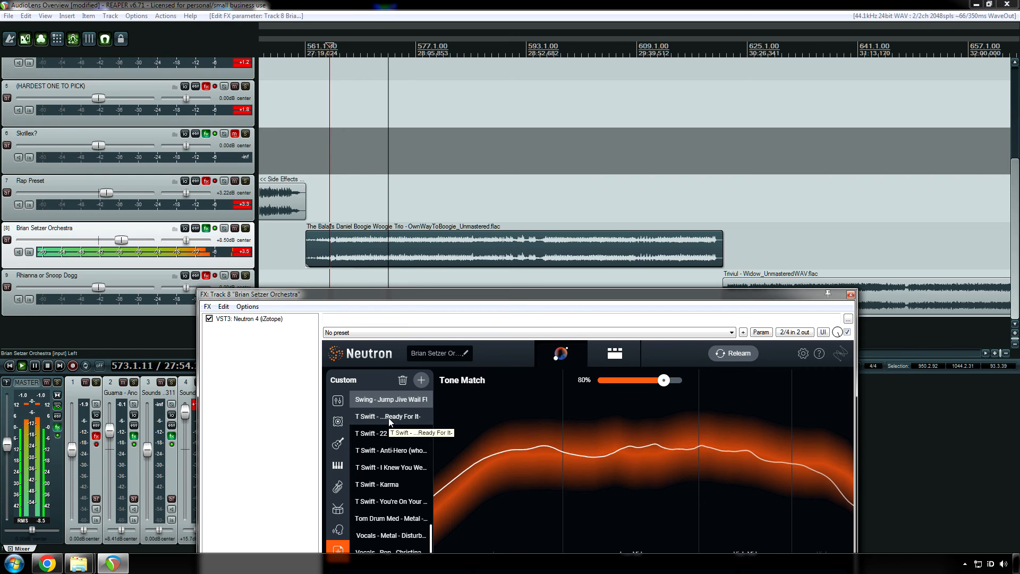
scroll(386, 427, "down", 2)
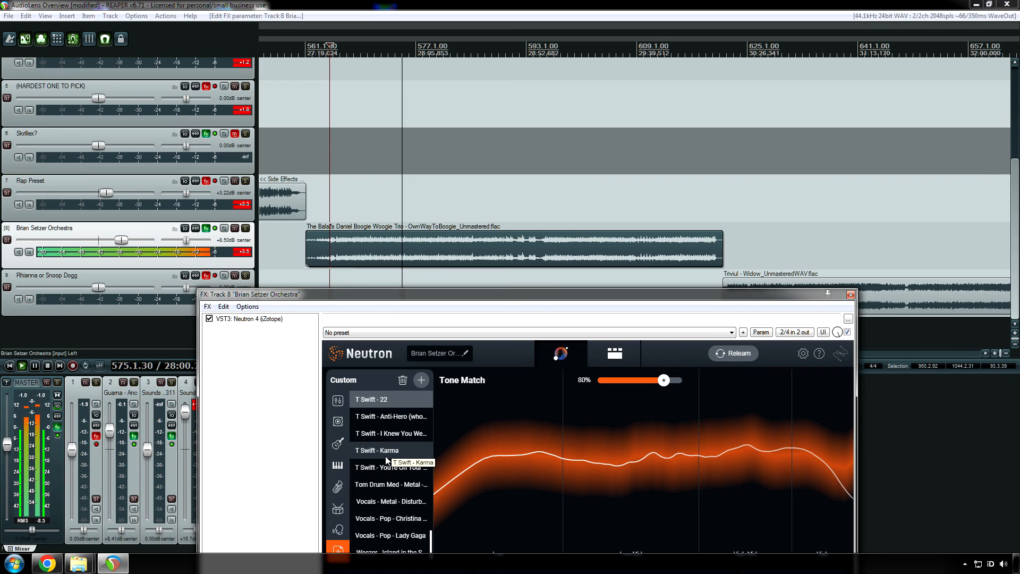
Stop playback and set Static-X - Push It as the tone match target with the amount at 75%.
key("space")
scroll(385, 456, "up", 3)
scroll(386, 460, "up", 3)
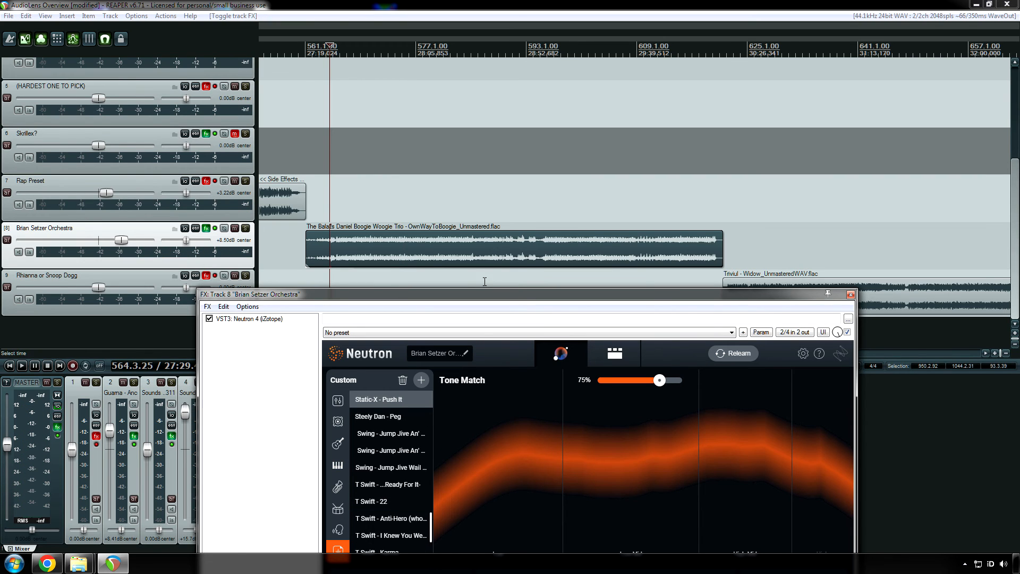
Place the edit cursor at about bar 572 in track 8's clip and keep the Neutron 4 window clear of it.
left_click(384, 256)
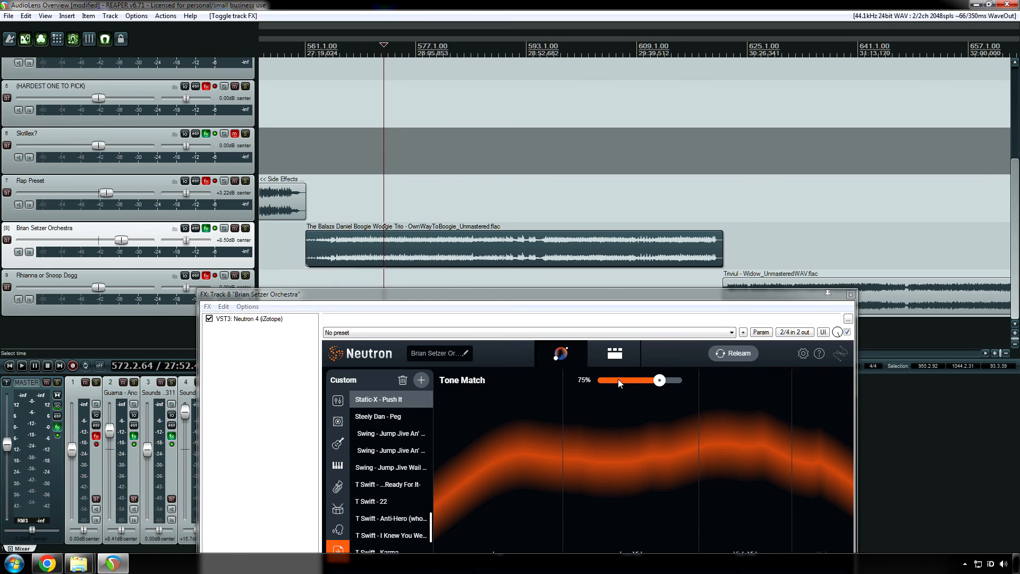
left_click(588, 305)
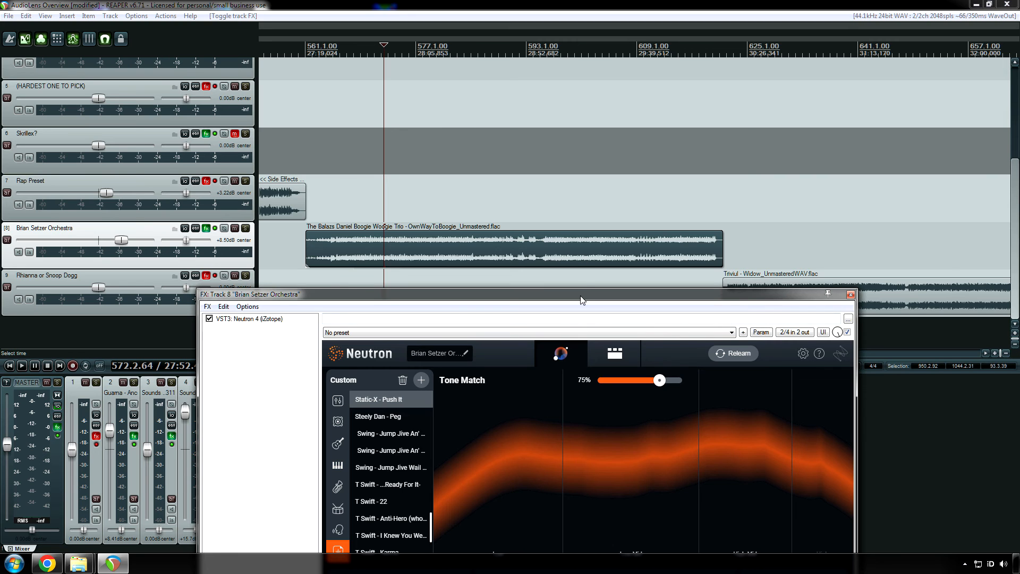
left_click_drag(581, 300, 669, 140)
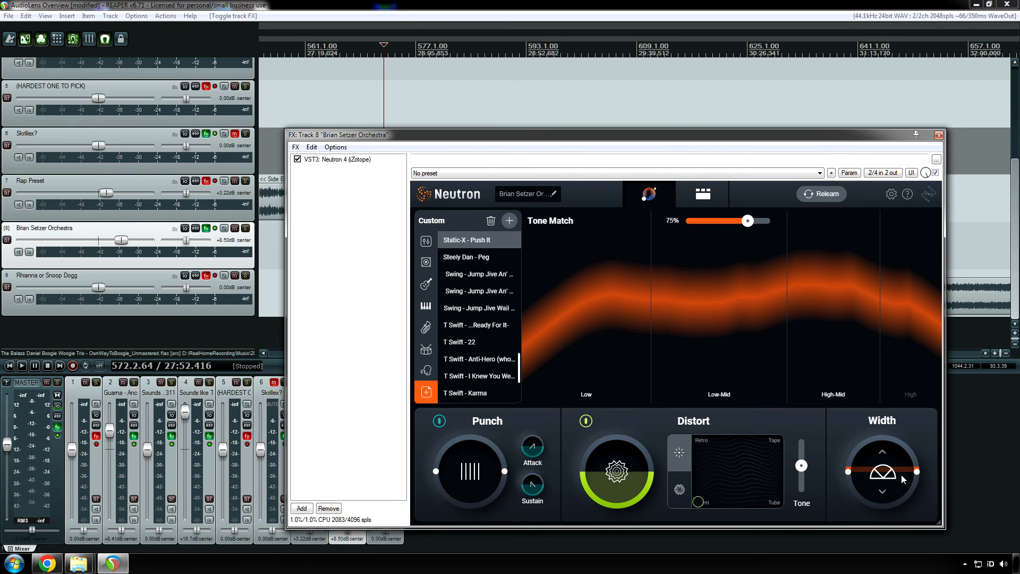
left_click_drag(486, 135, 426, 315)
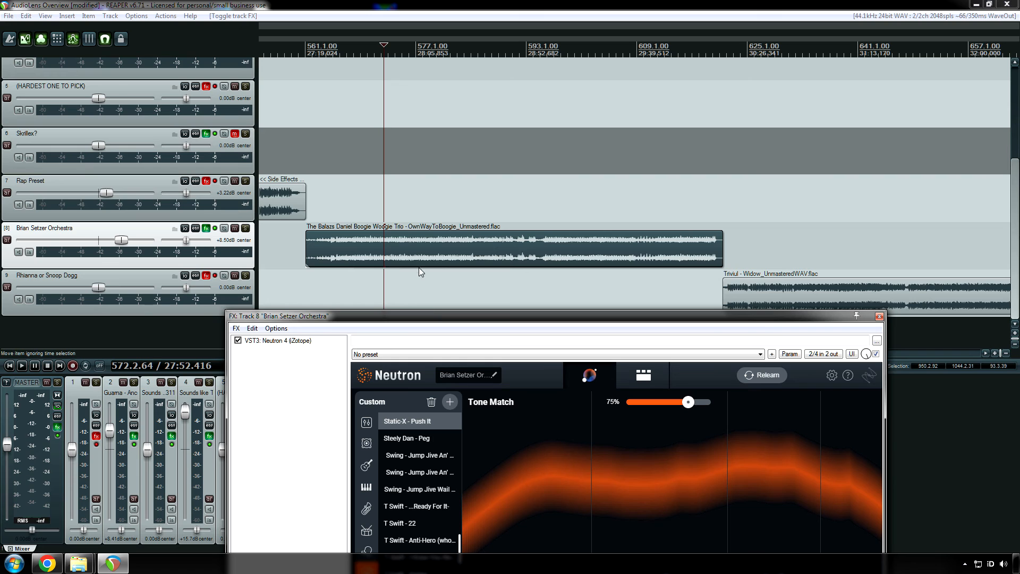
Play the clip from bar 572 and compare track 8's sound with effects bypassed and enabled.
key("space")
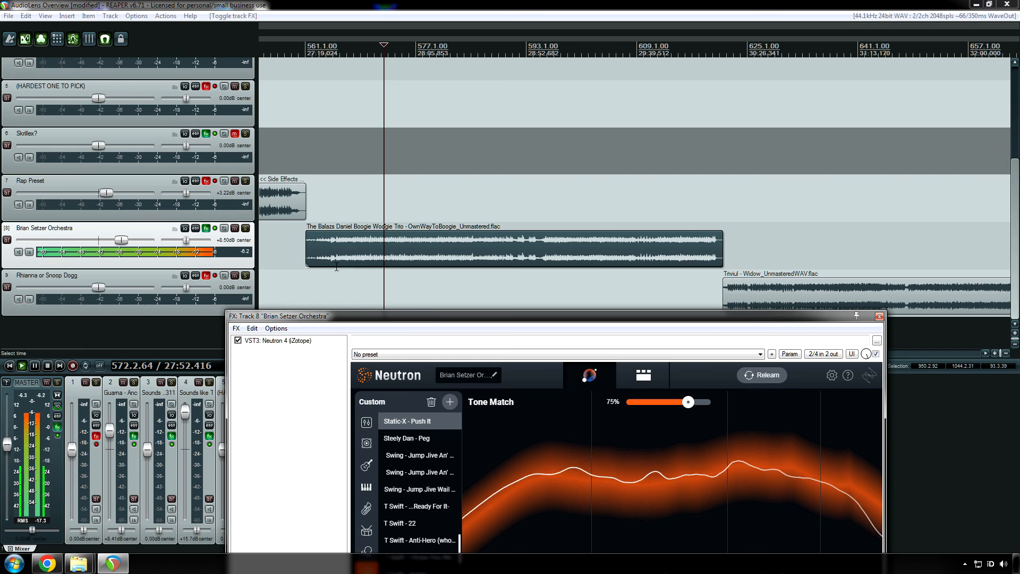
left_click(216, 230)
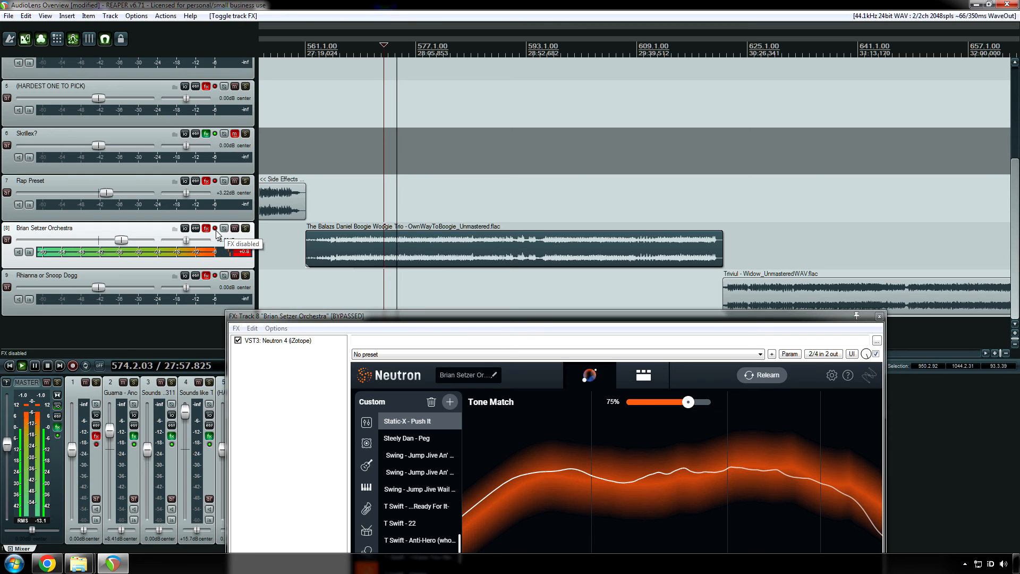
left_click(215, 230)
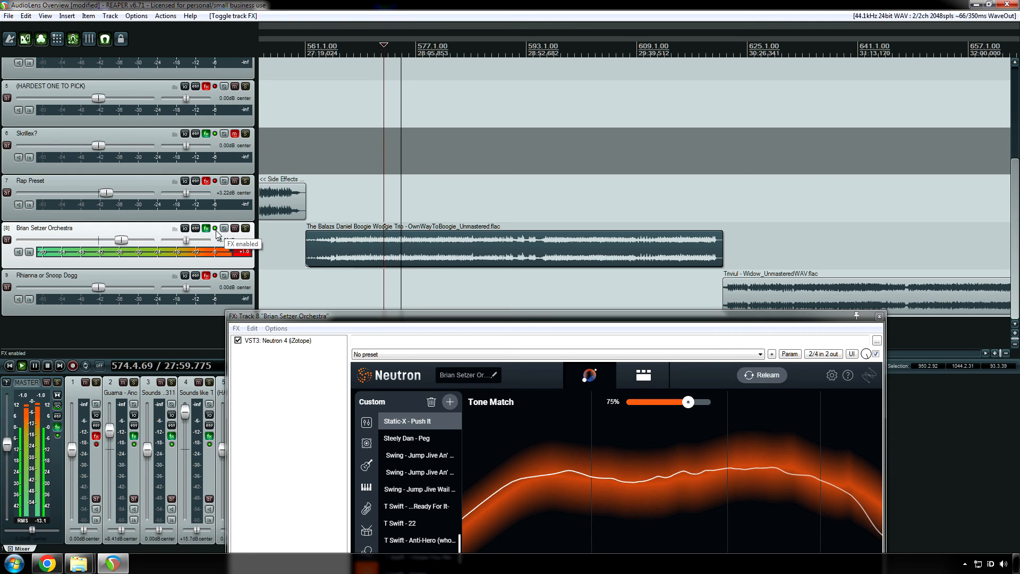
key("space")
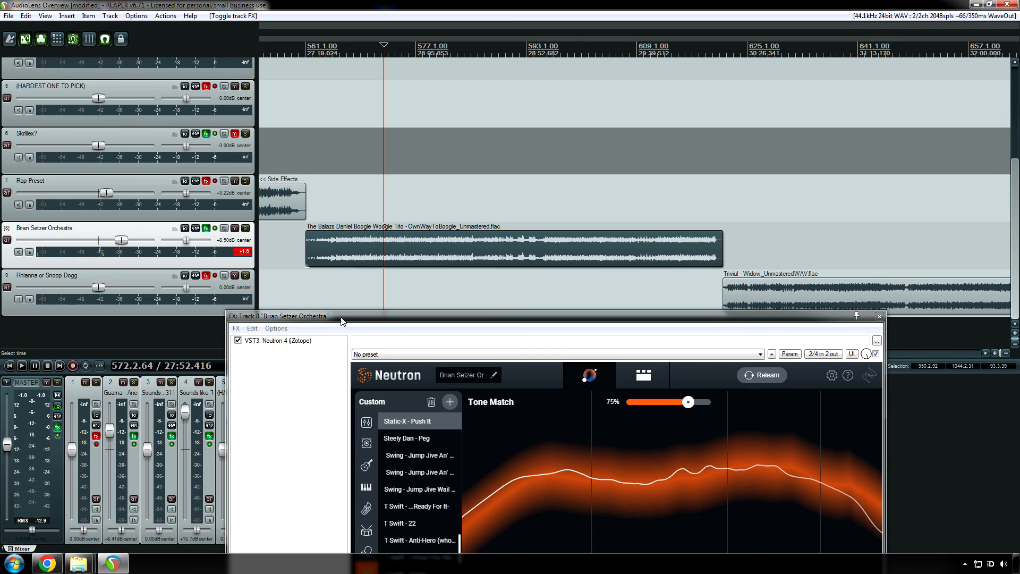
Place the edit cursor at about bar 577 below track 8's clip and check the master track's effects chain.
left_click_drag(334, 315, 277, 148)
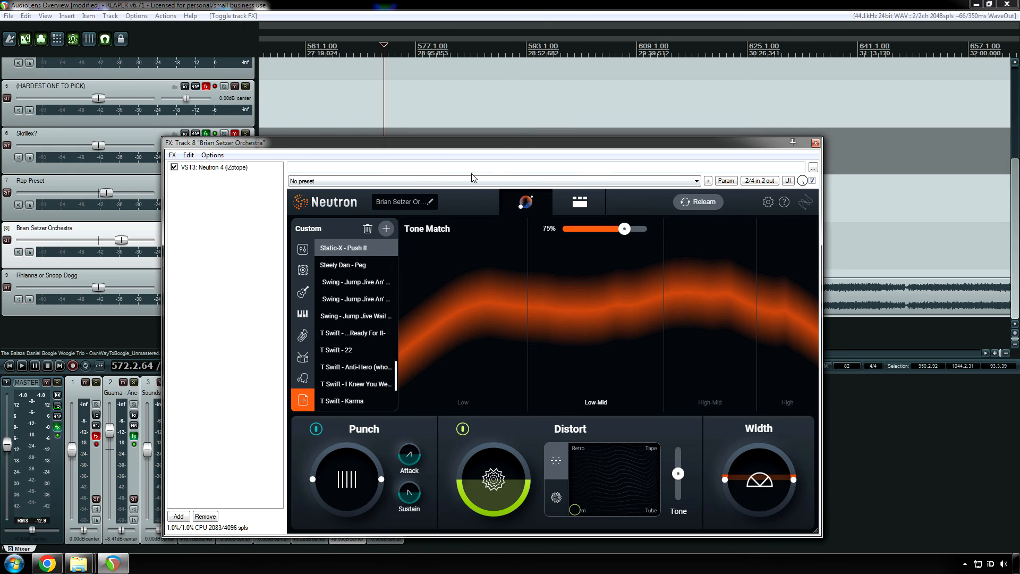
left_click_drag(461, 150, 431, 314)
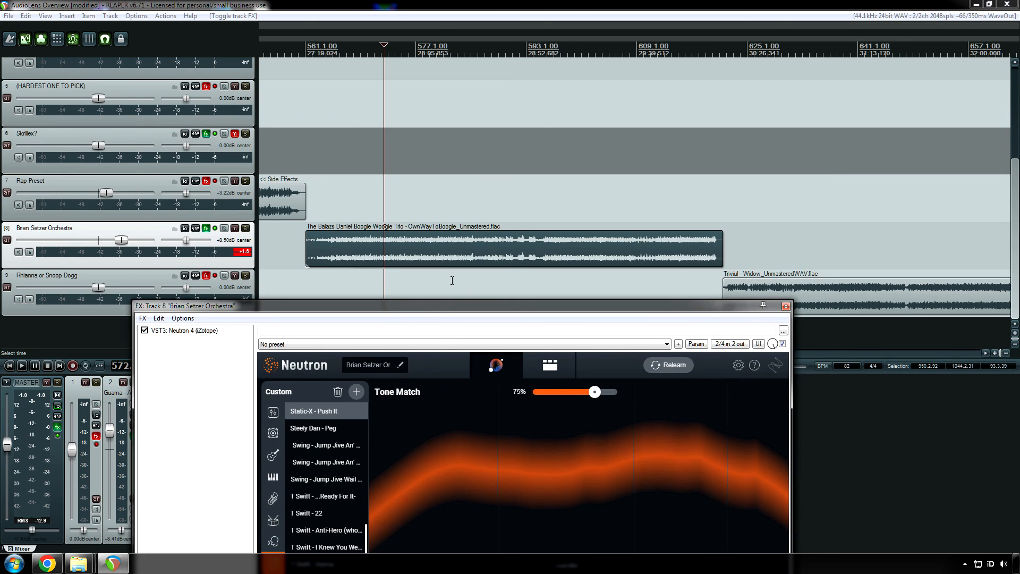
left_click(420, 282)
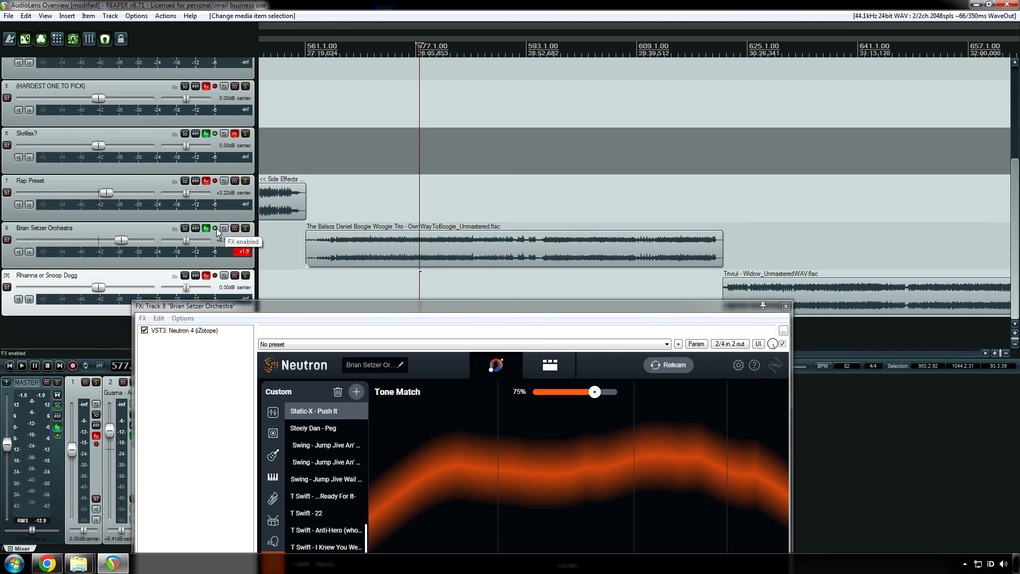
left_click(59, 431)
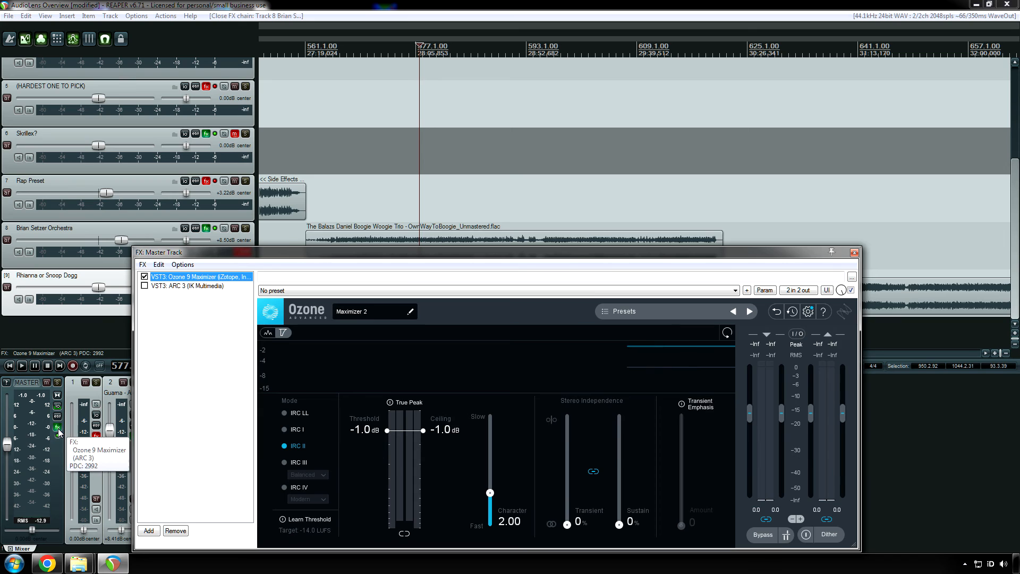
left_click(59, 430)
Compare bypassed and enabled effects on track 8 while playing from about bar 576, and close its effects window.
key("space")
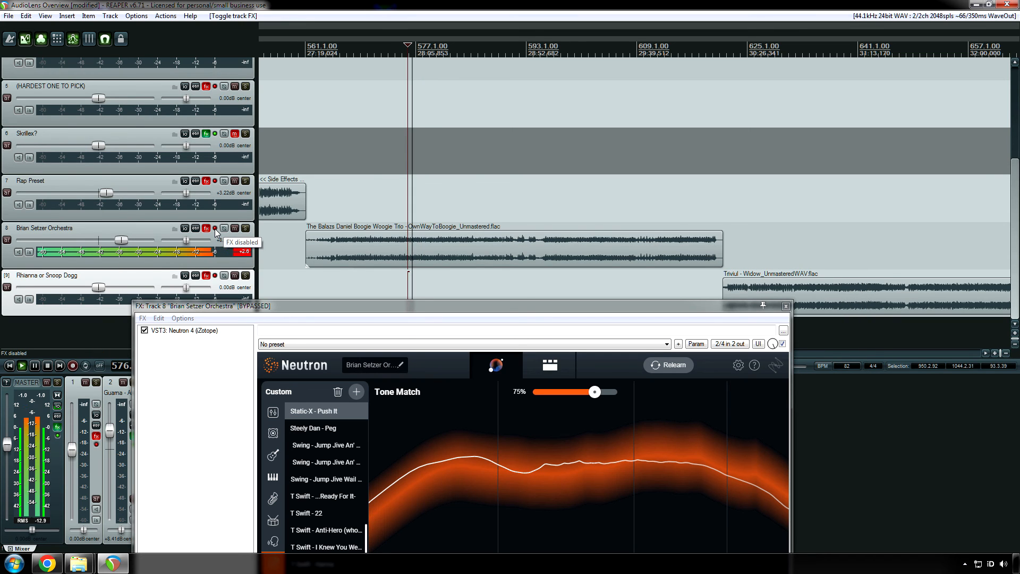
left_click(216, 230)
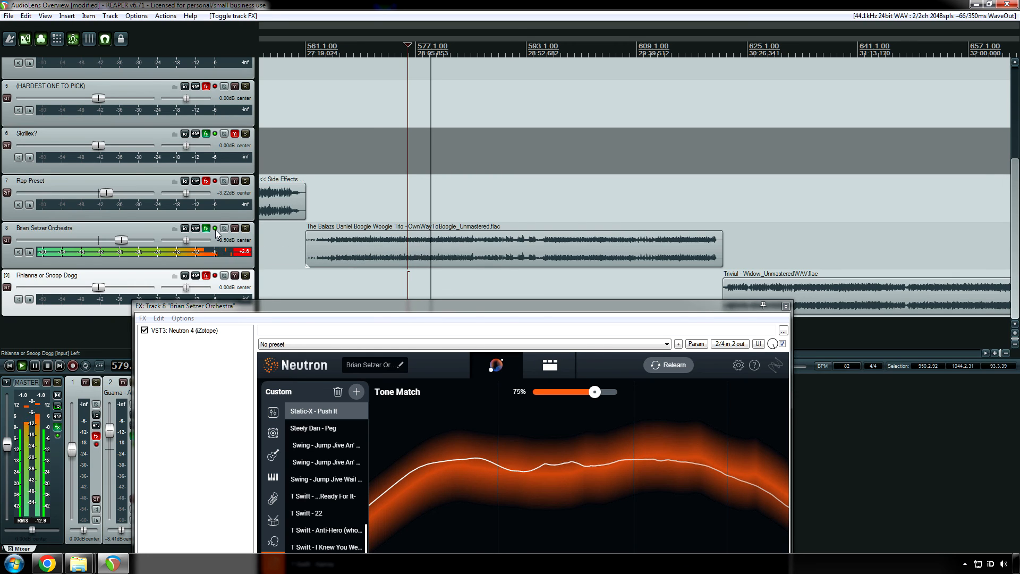
left_click(215, 230)
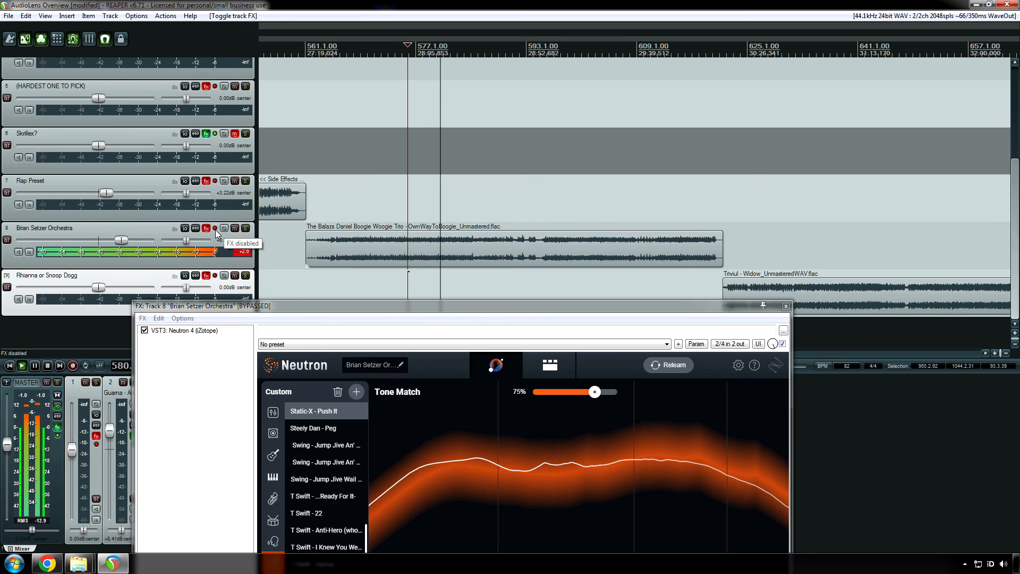
left_click(215, 230)
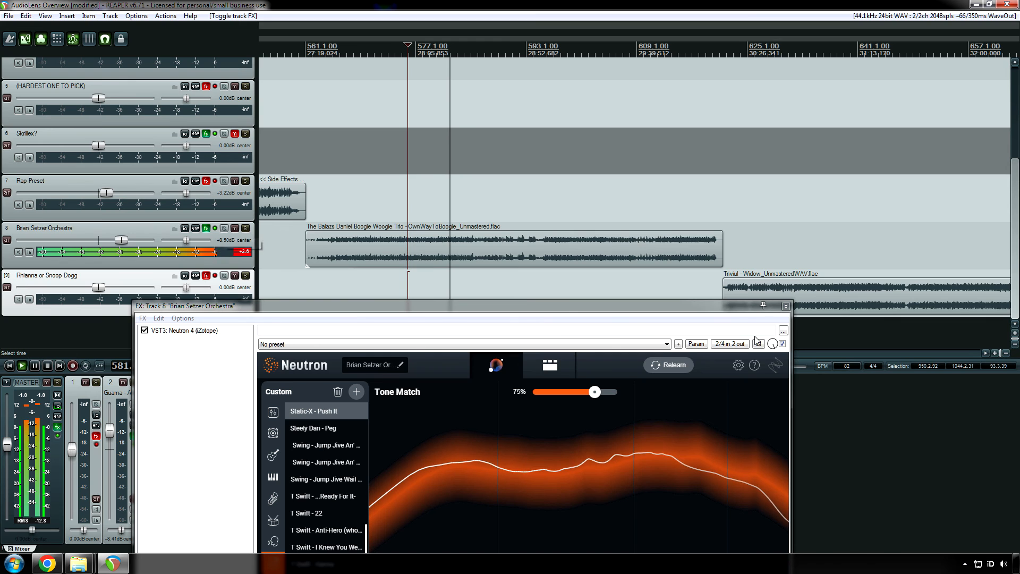
left_click(786, 307)
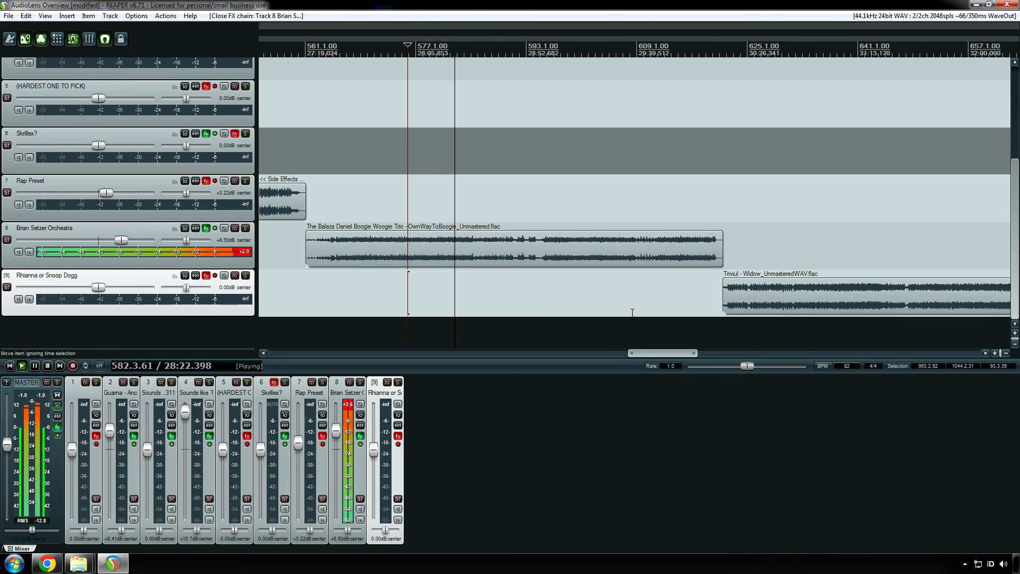
key("space")
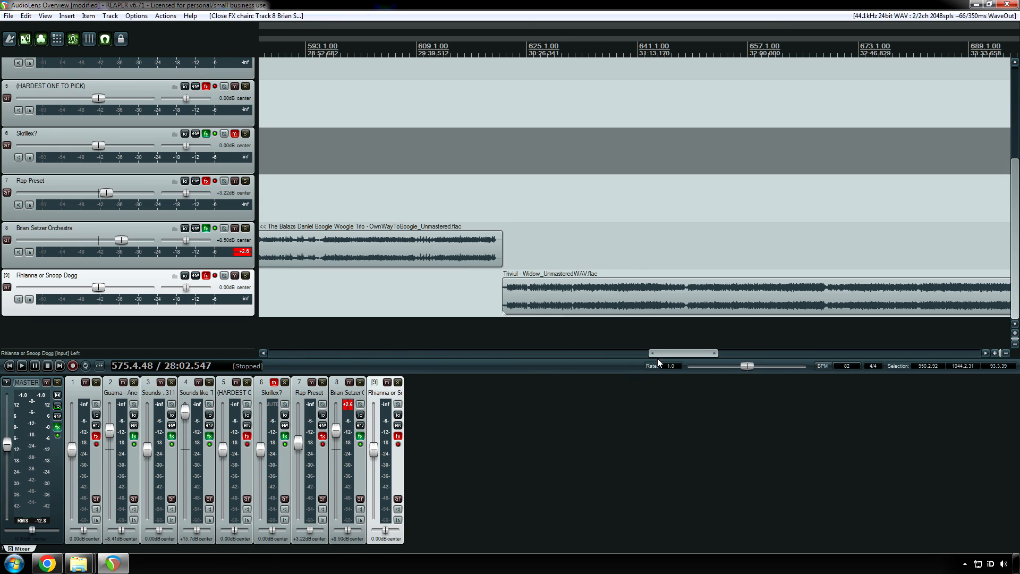
Place the edit cursor at about bar 622, at the start of track 9's Widow clip.
left_click_drag(661, 353, 676, 353)
left_click(388, 338)
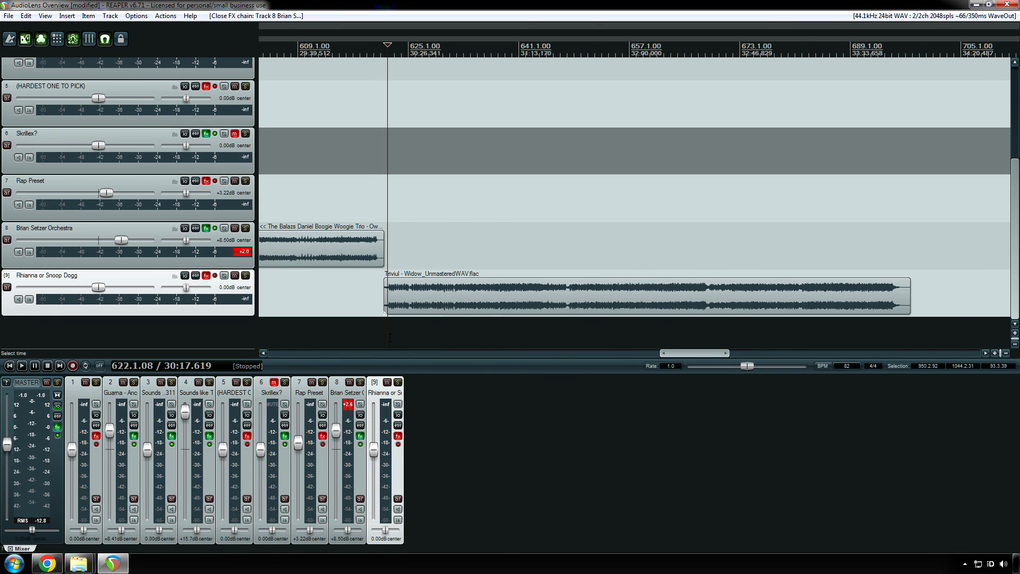
left_click(395, 339)
left_click(389, 338)
Enable track 9's effects, show its Neutron 4 window clear of the Widow clip and place the edit cursor at about bar 625.
left_click(214, 276)
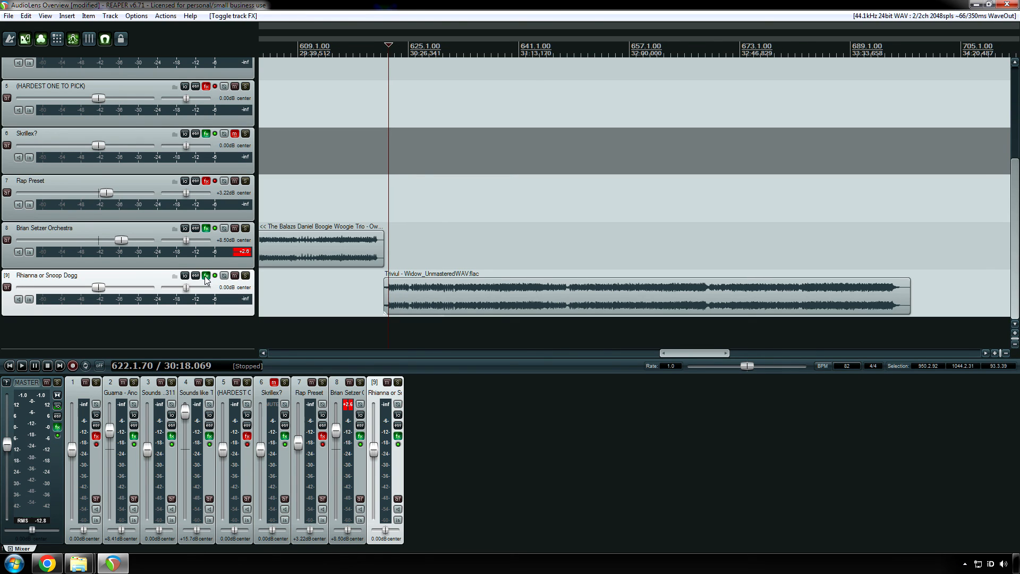
left_click(207, 275)
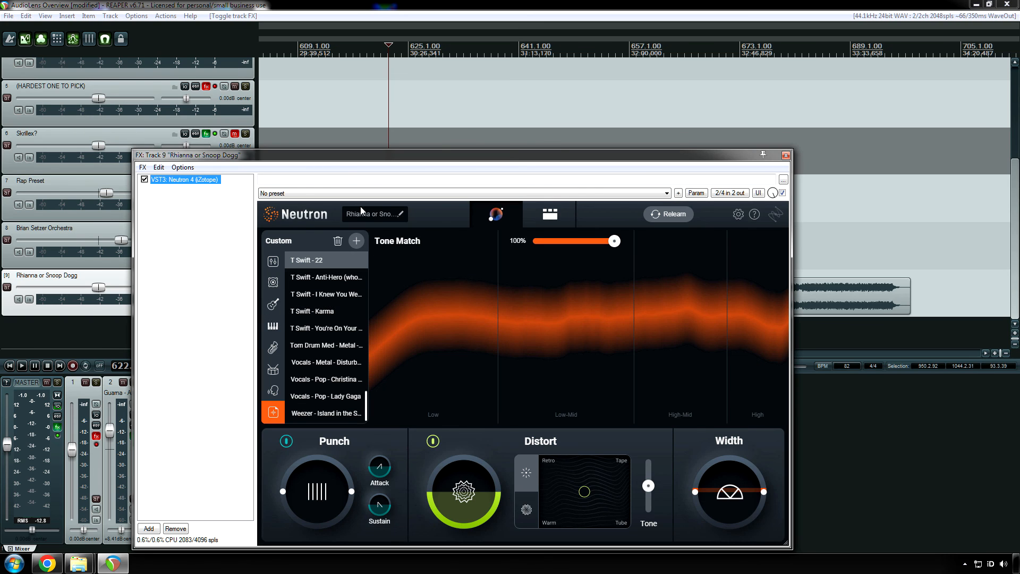
left_click_drag(335, 157, 502, 344)
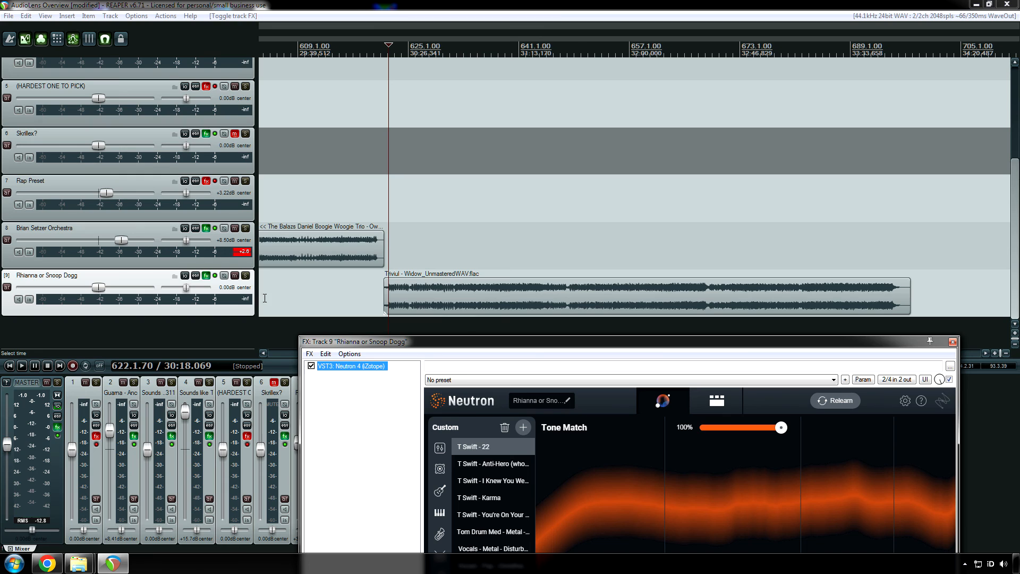
left_click(412, 323)
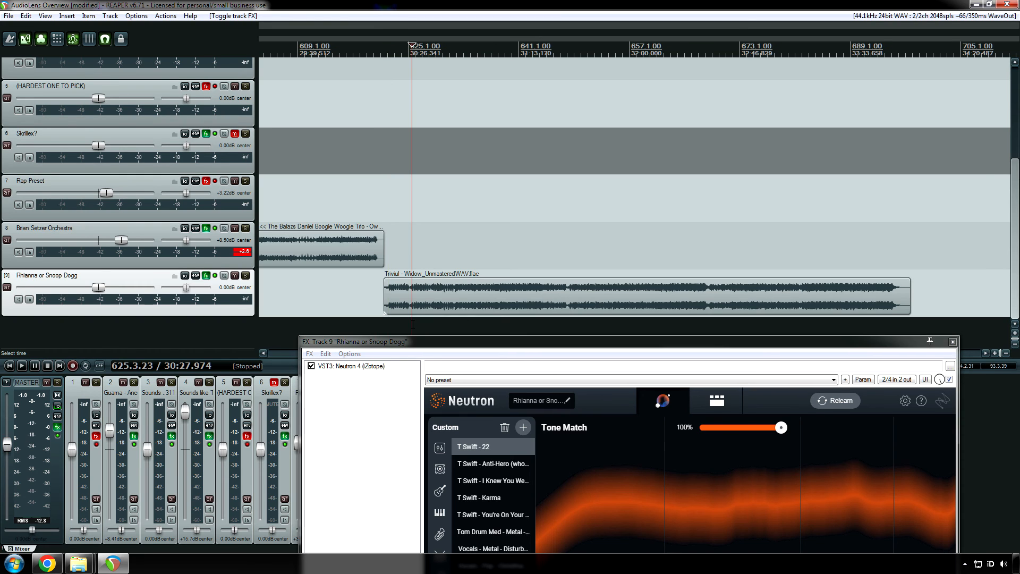
Play track 9's Widow clip from about bar 625, comparing bypassed and enabled effects, and stop with the effects enabled.
left_click(207, 276, "ctrl")
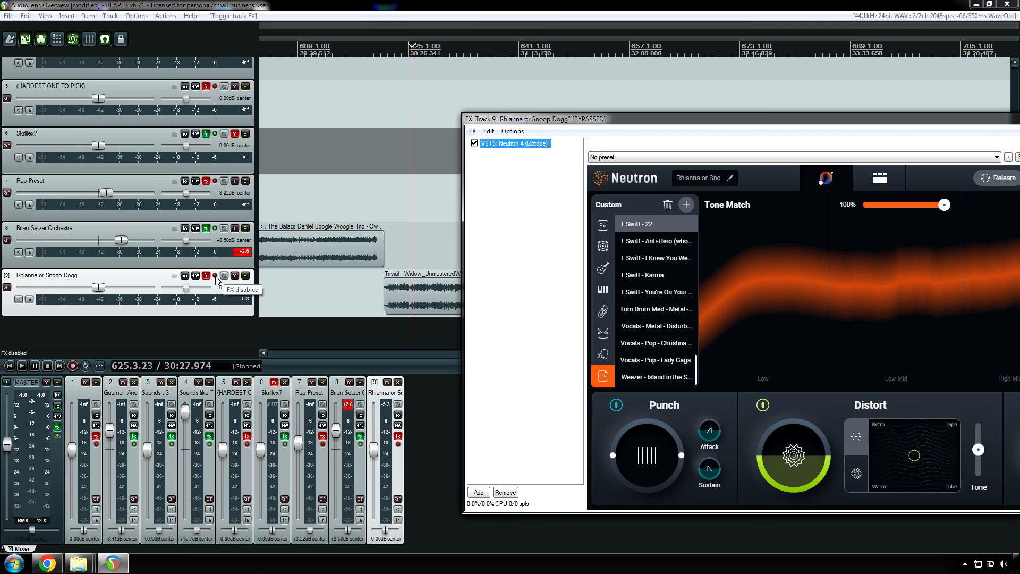
key("space")
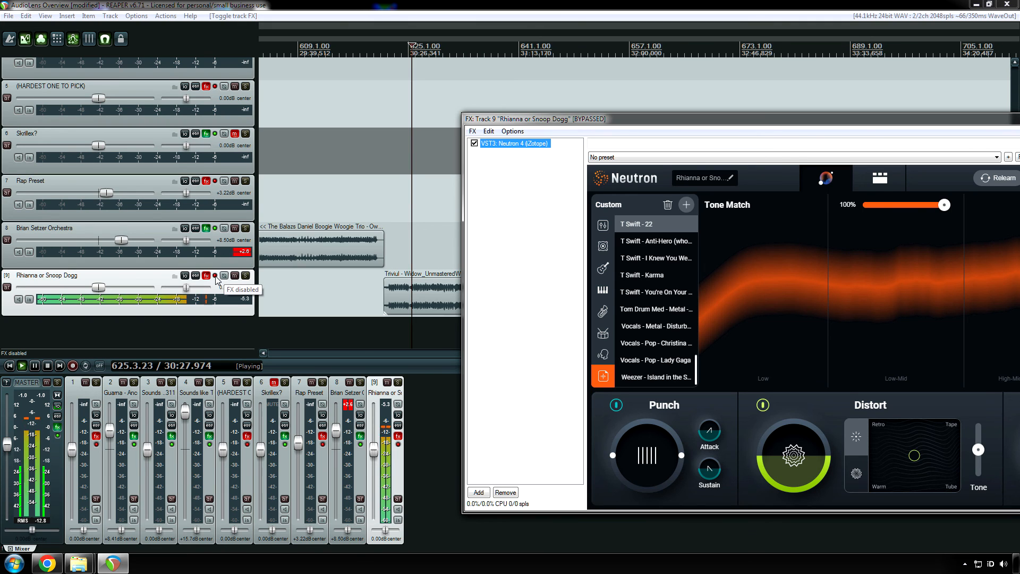
left_click(215, 275)
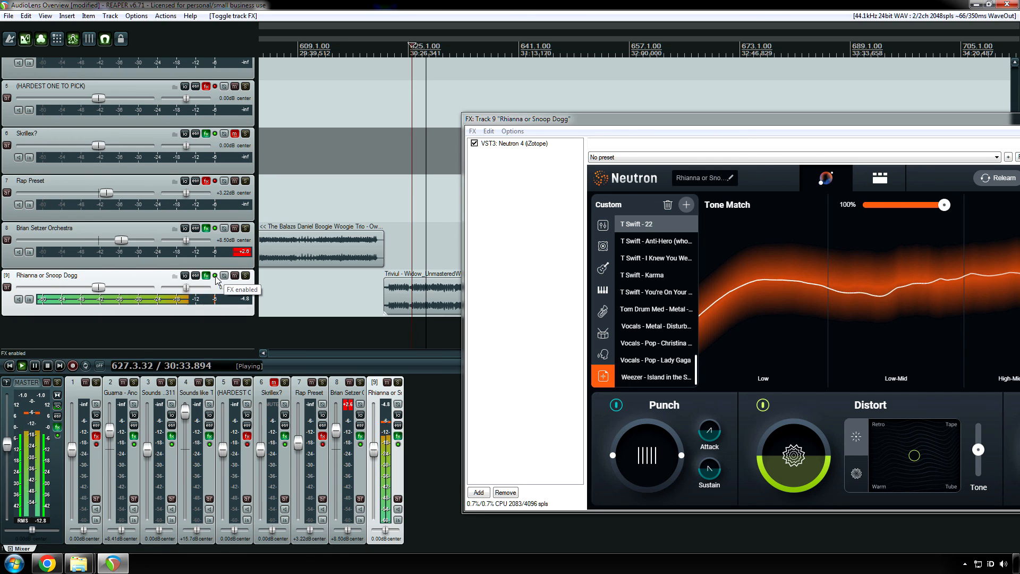
left_click(215, 276)
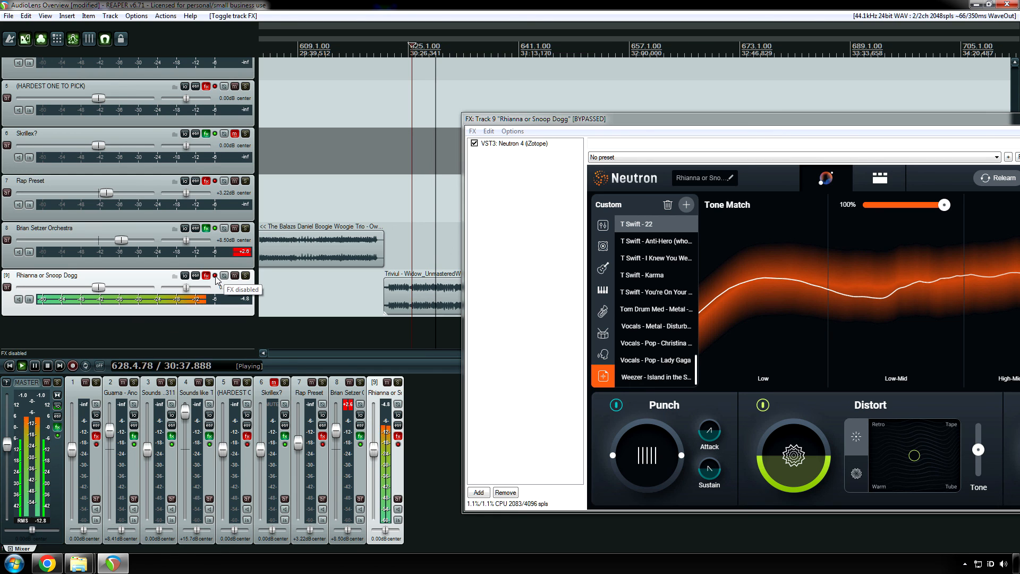
left_click(215, 276)
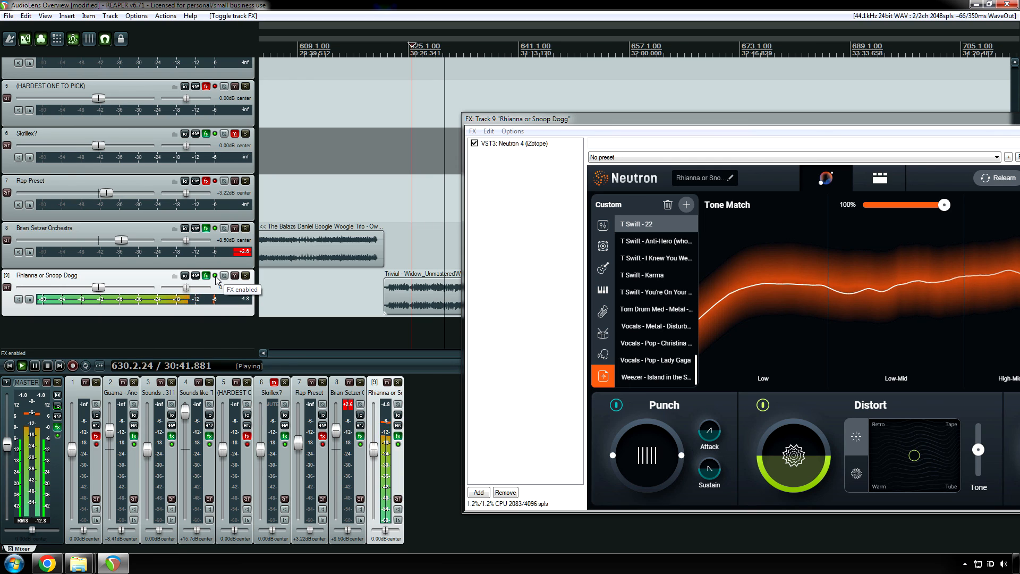
key("space")
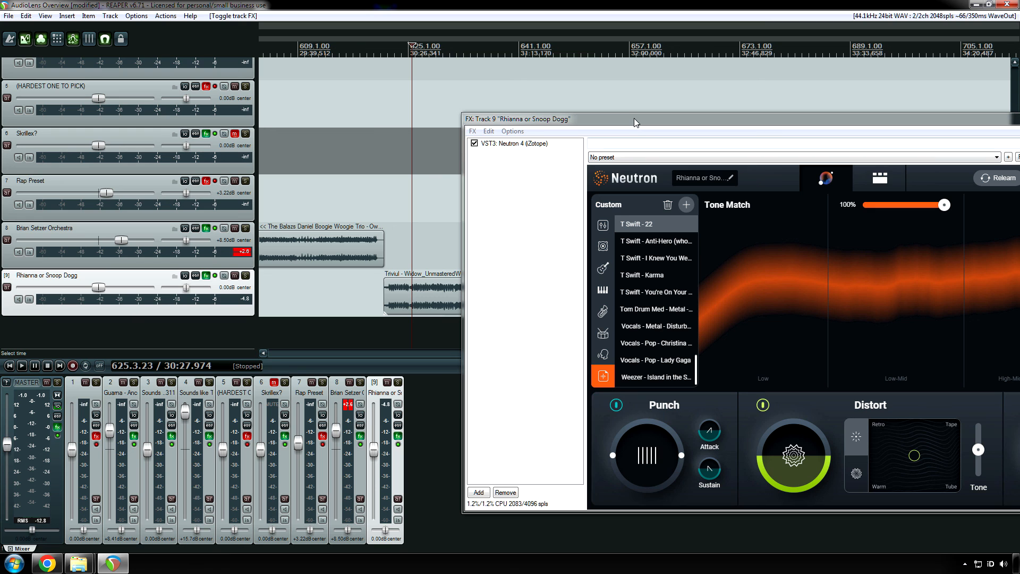
Compare bypassed and enabled effects on track 9 while playing from about bar 659, and close its effects window.
left_click_drag(633, 121, 485, 338)
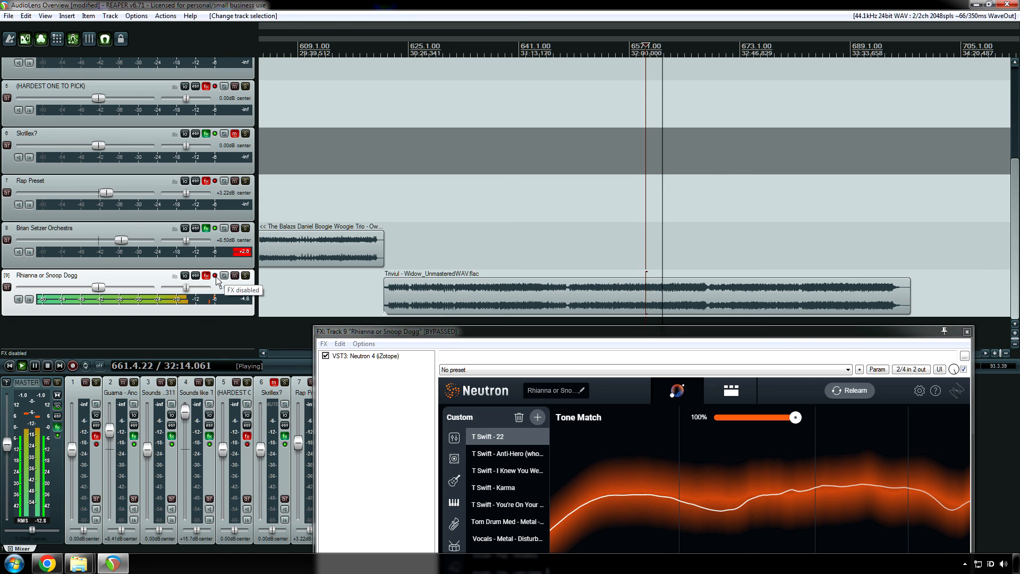
left_click(216, 276)
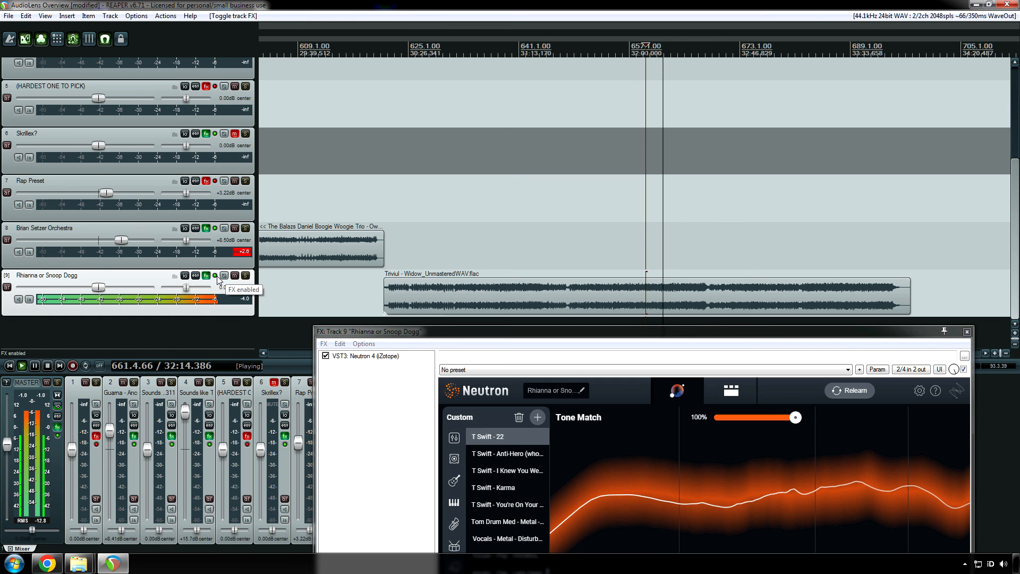
left_click(216, 277)
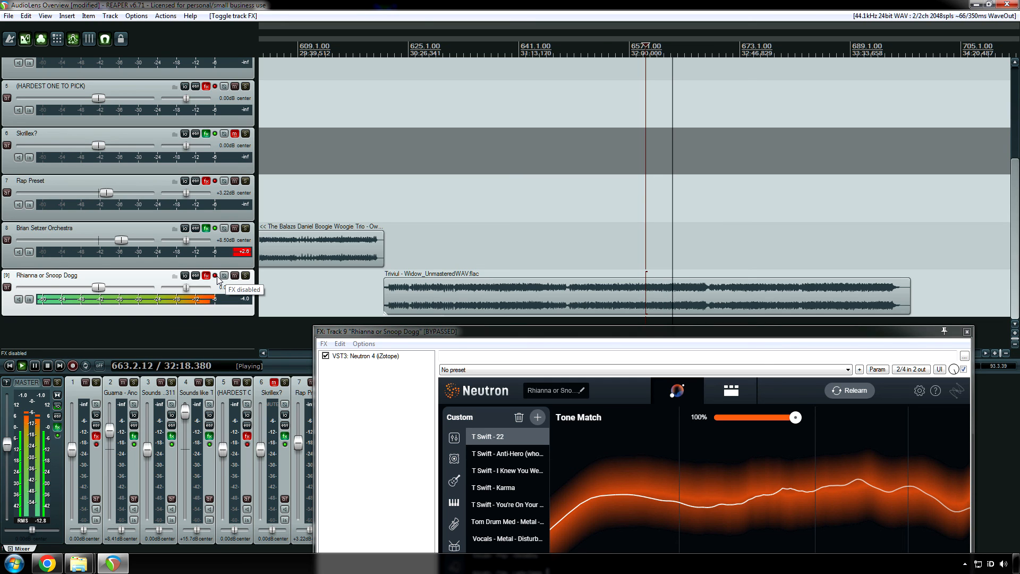
left_click(215, 276)
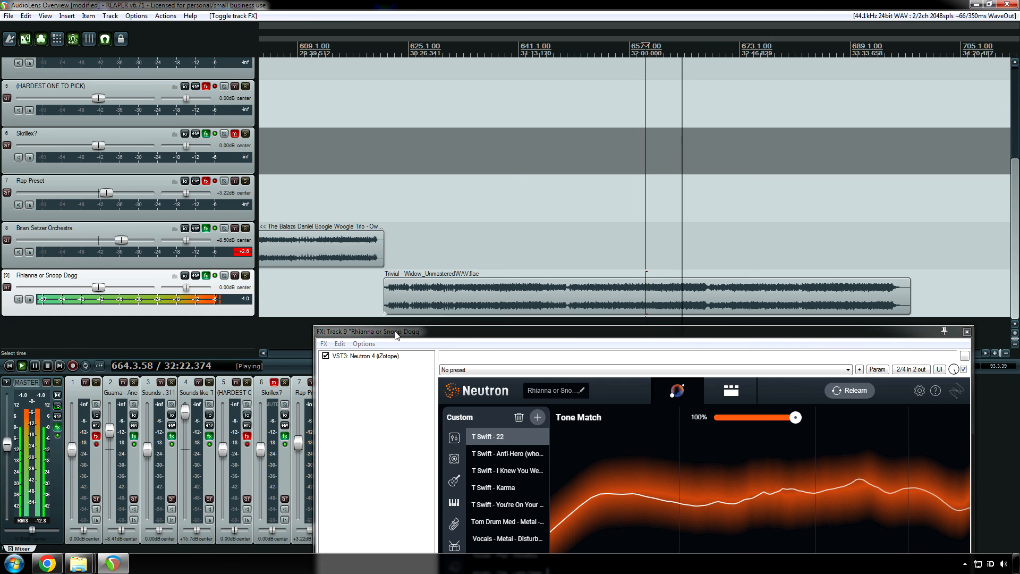
left_click_drag(396, 334, 336, 158)
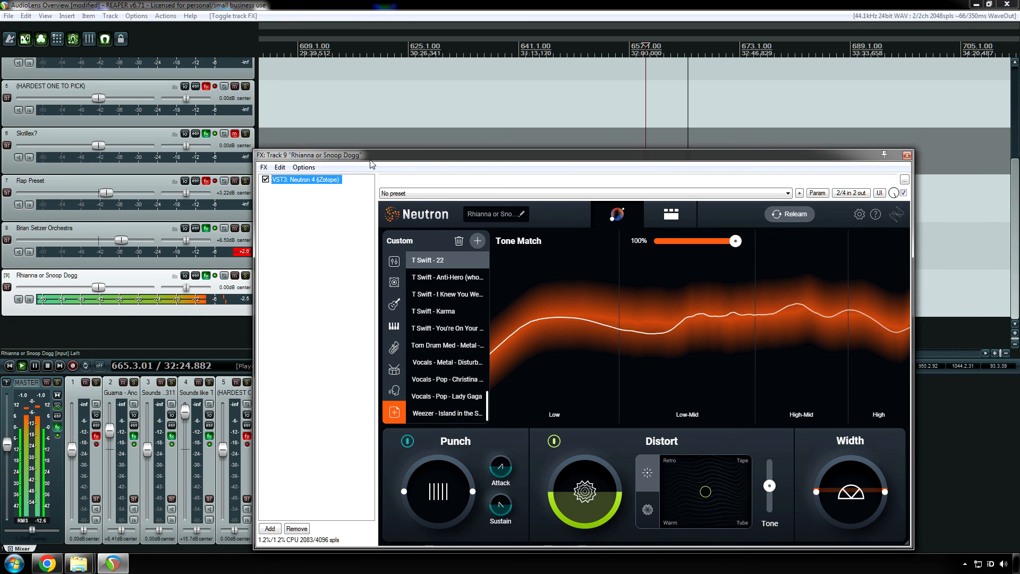
left_click(907, 156)
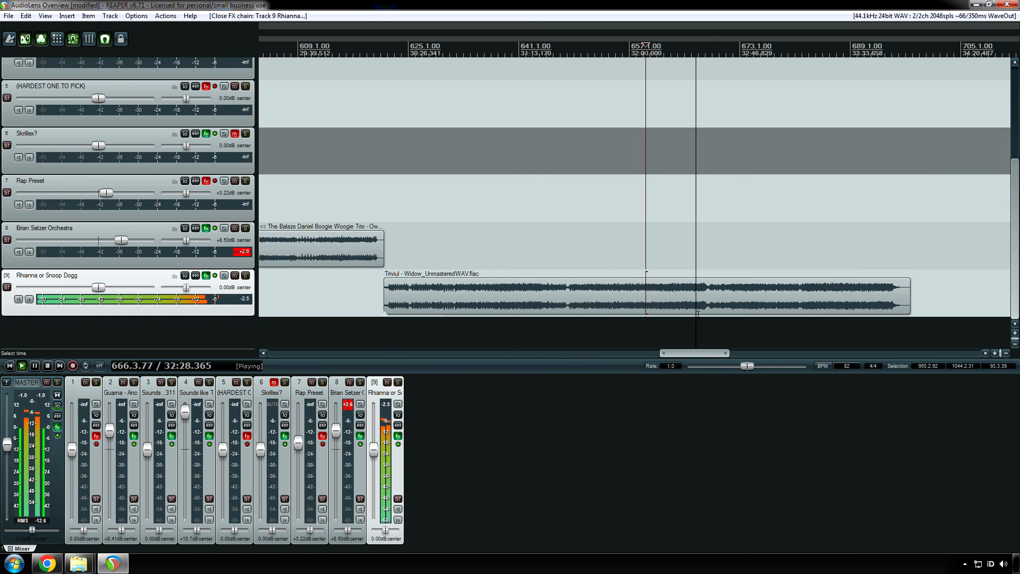
Compare track 9's bypassed and enabled effects again between about bars 667 and 674, and stop playback with them enabled.
left_click_drag(699, 353, 709, 353)
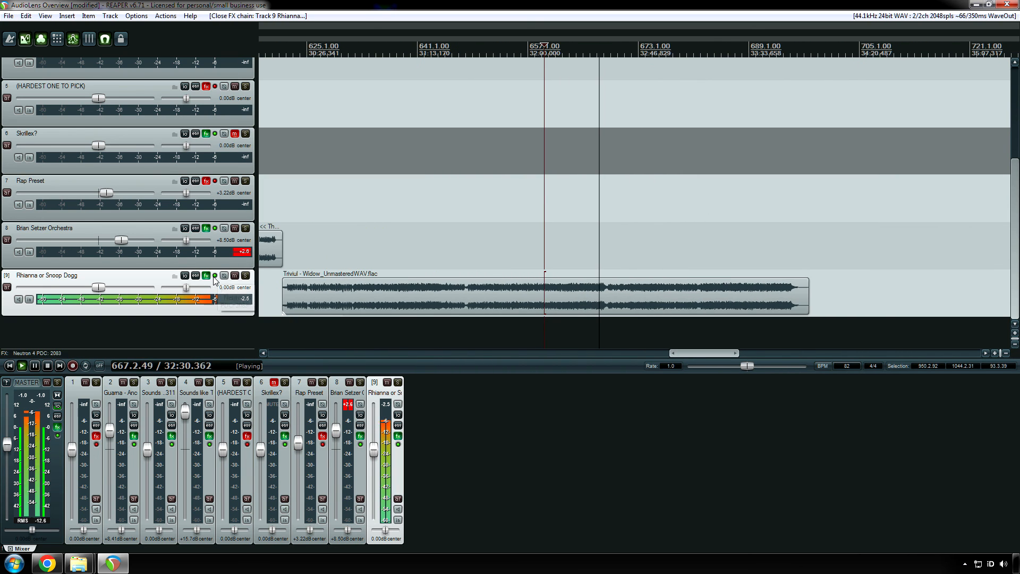
left_click(214, 275)
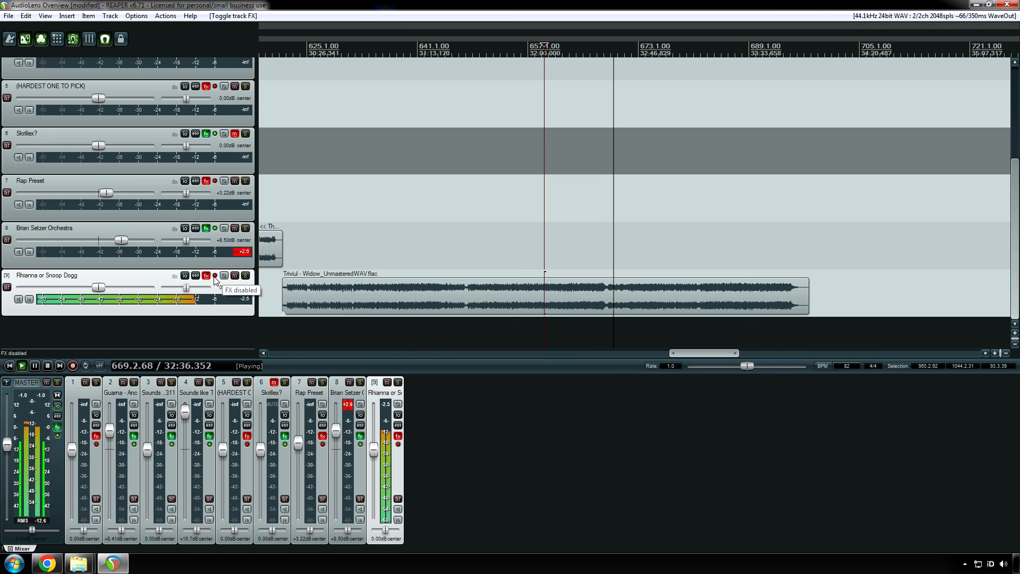
left_click(215, 276)
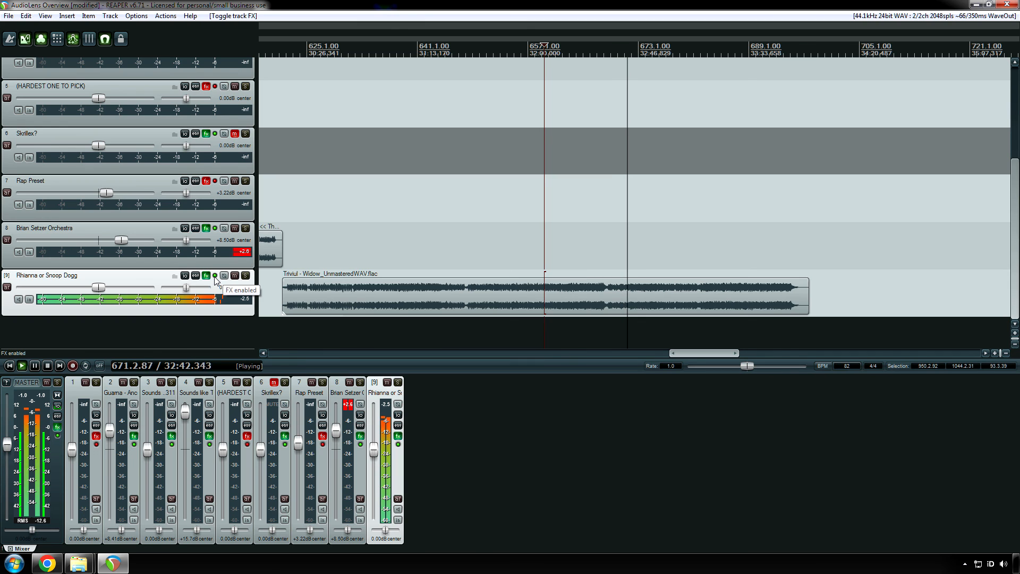
left_click(215, 276)
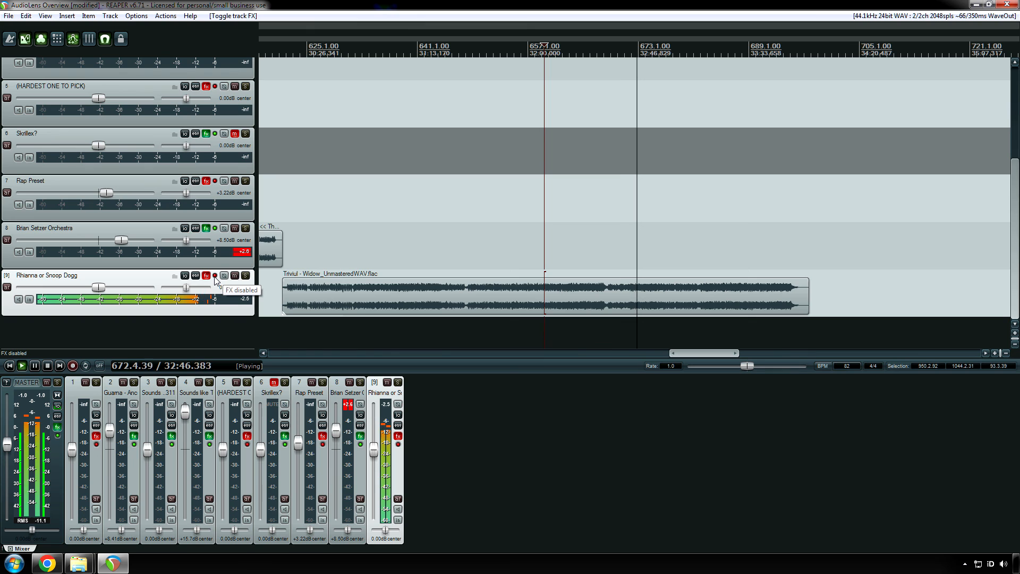
left_click(214, 276)
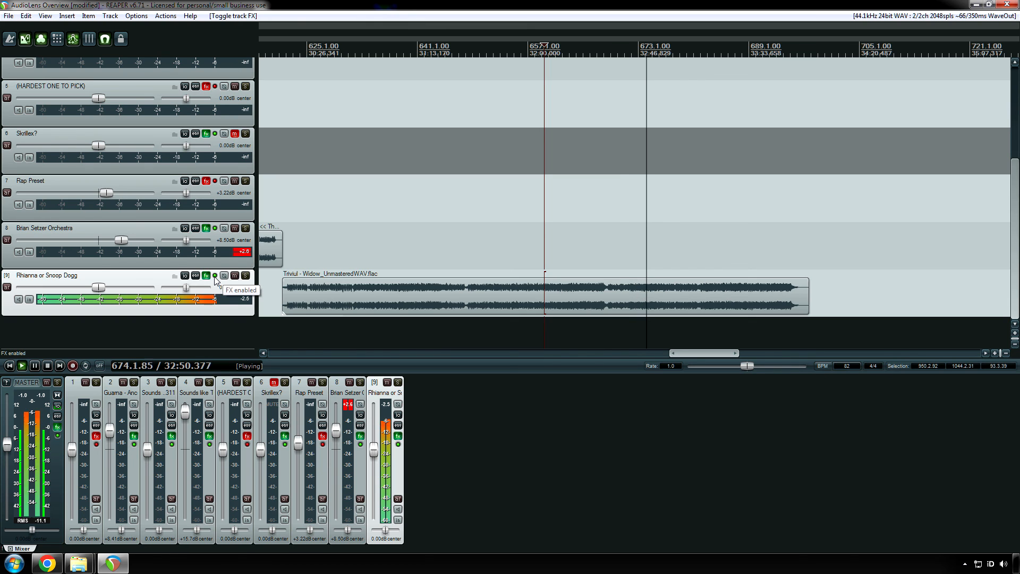
key("space")
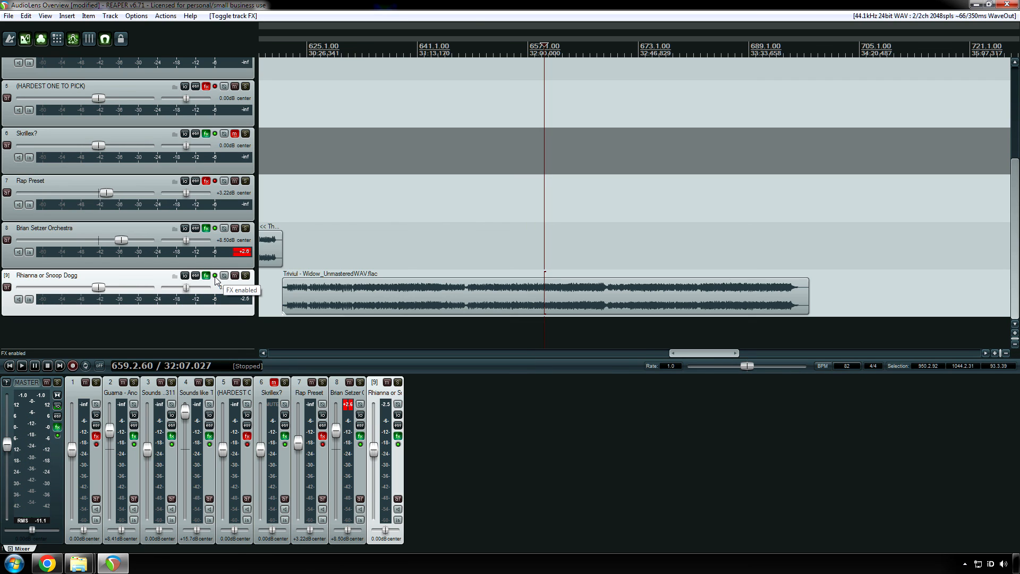